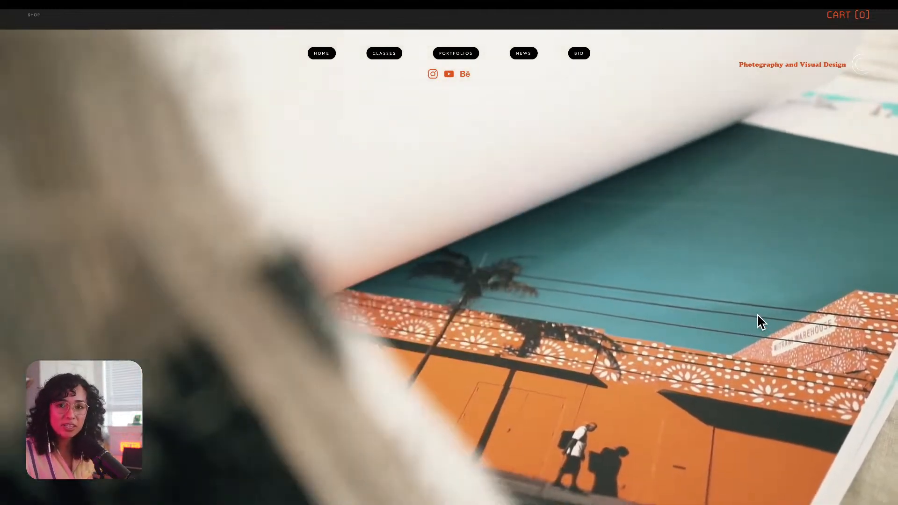
Look through the portfolio home page, from the header video past the Instagram gallery to the newsletter sign-up and Visual Mentor sections.
{"action": "scroll", "coordinate": [718, 317], "scroll_direction": "down", "scroll_amount": 2}
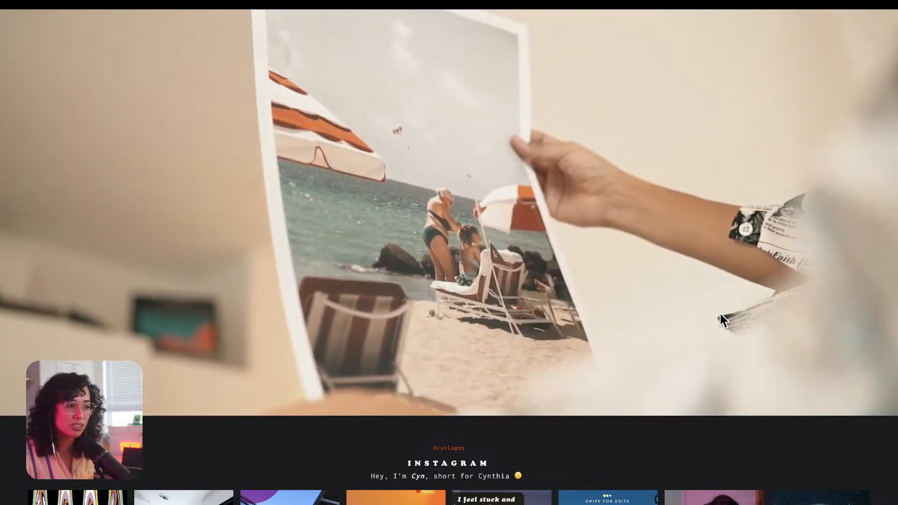
{"action": "scroll", "coordinate": [722, 323], "scroll_direction": "down", "scroll_amount": 3}
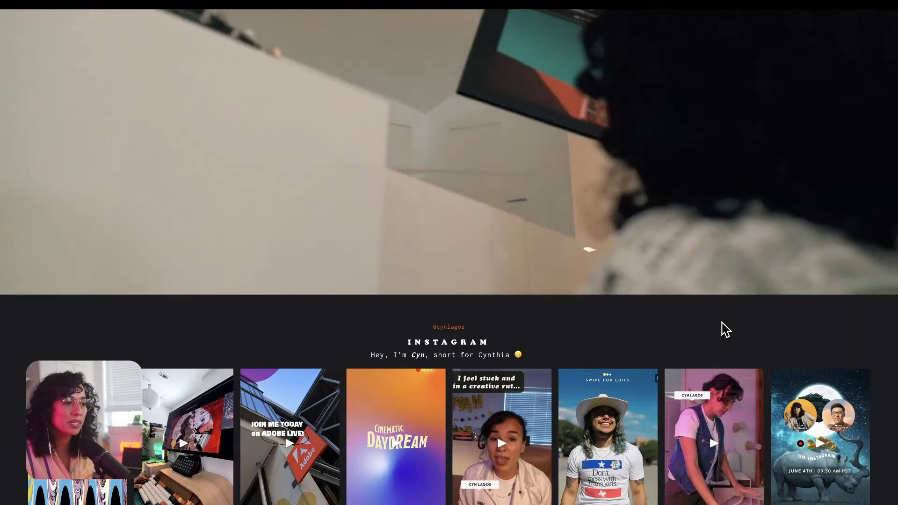
{"action": "scroll", "coordinate": [725, 330], "scroll_direction": "down", "scroll_amount": 3}
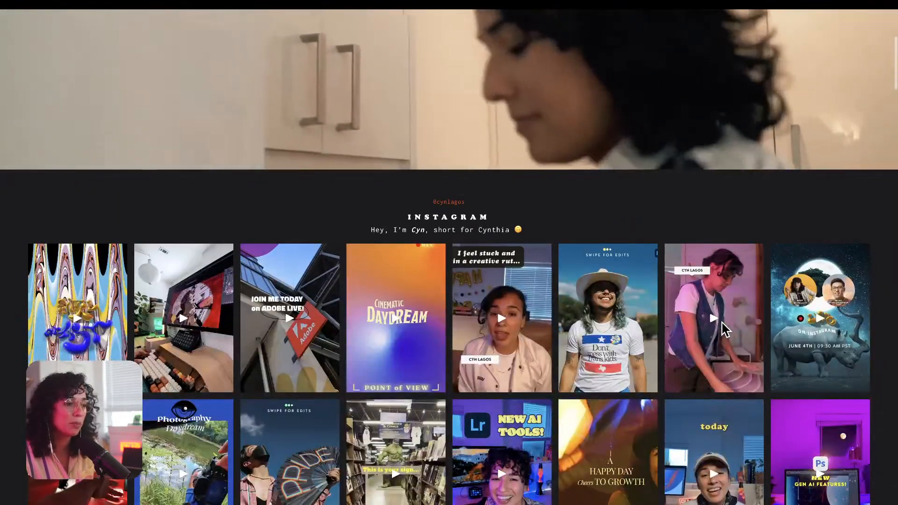
{"action": "scroll", "coordinate": [726, 330], "scroll_direction": "down", "scroll_amount": 5}
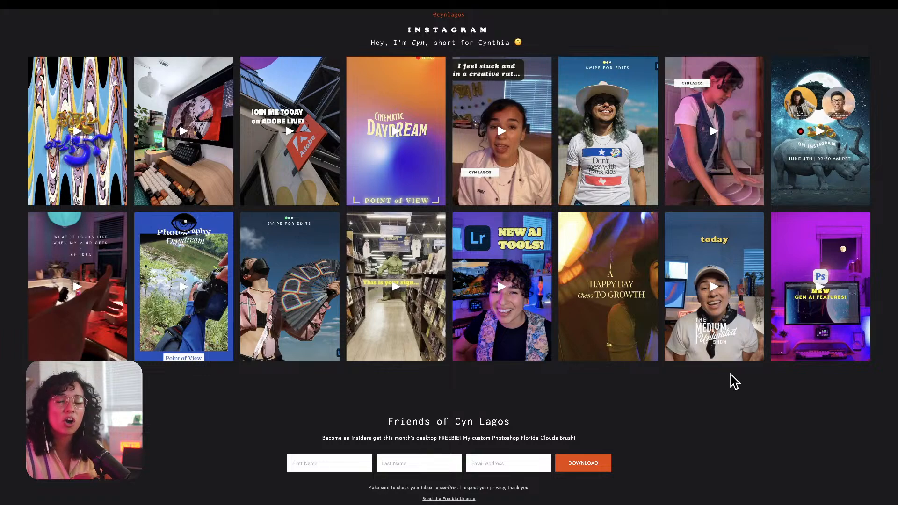
{"action": "scroll", "coordinate": [734, 379], "scroll_direction": "down", "scroll_amount": 5}
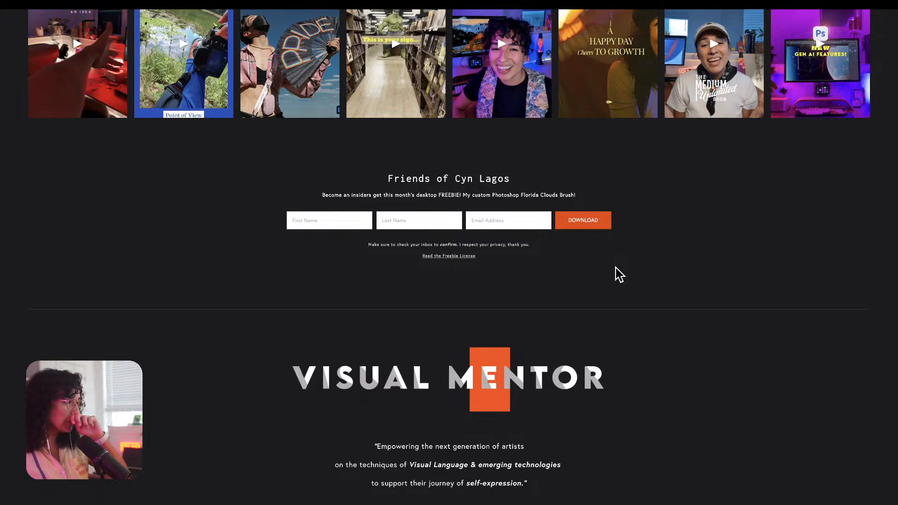
Take the browser out of full screen, minimize its window and switch to Adobe Premiere Pro.
{"action": "mouse_move", "coordinate": [201, 10]}
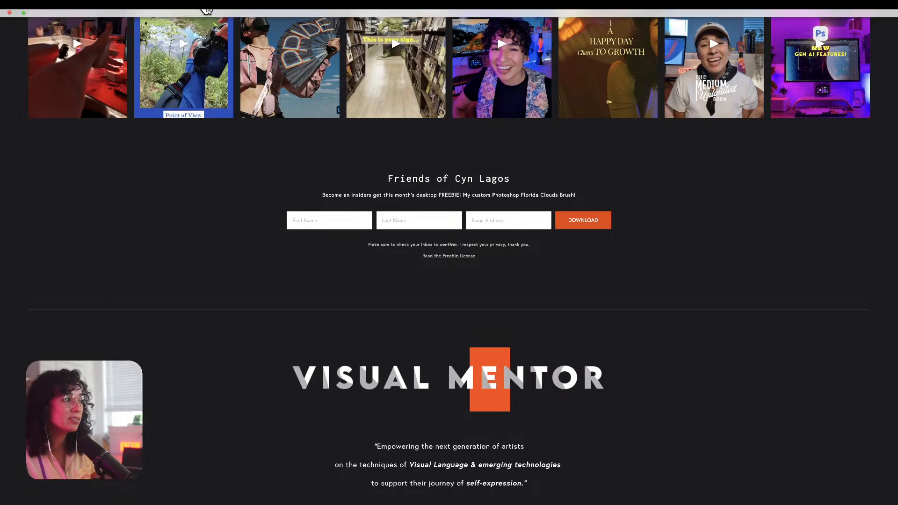
{"action": "left_click", "coordinate": [24, 13]}
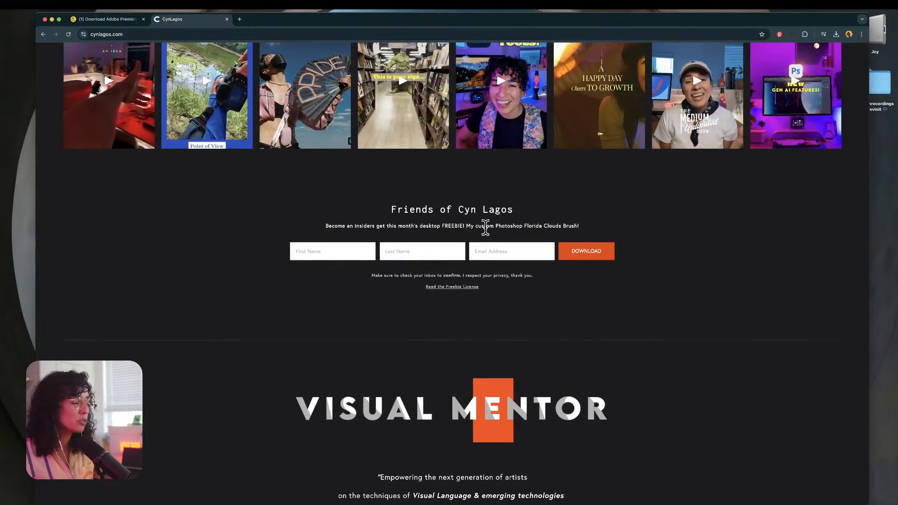
{"action": "left_click", "coordinate": [52, 20]}
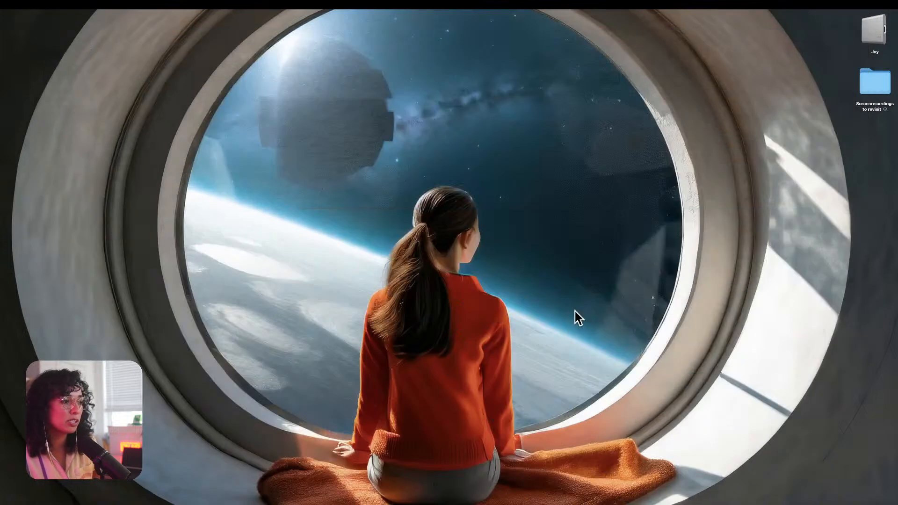
{"action": "left_click", "coordinate": [631, 495]}
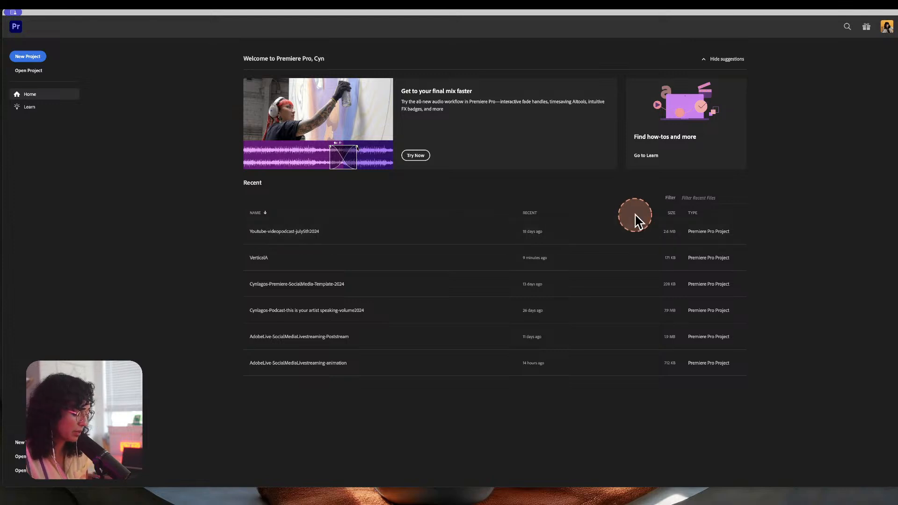
{"action": "left_click", "coordinate": [351, 214]}
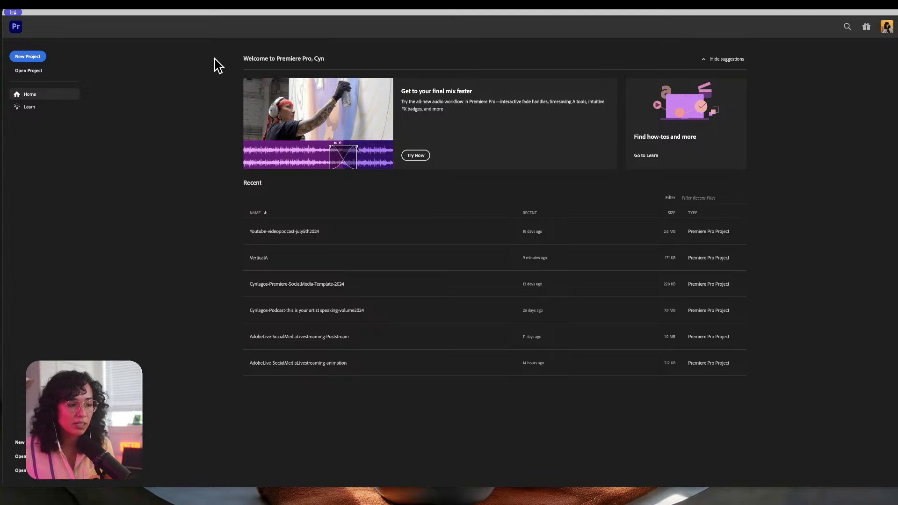
Start a new project and name it Vertical B.
{"action": "left_click", "coordinate": [29, 56]}
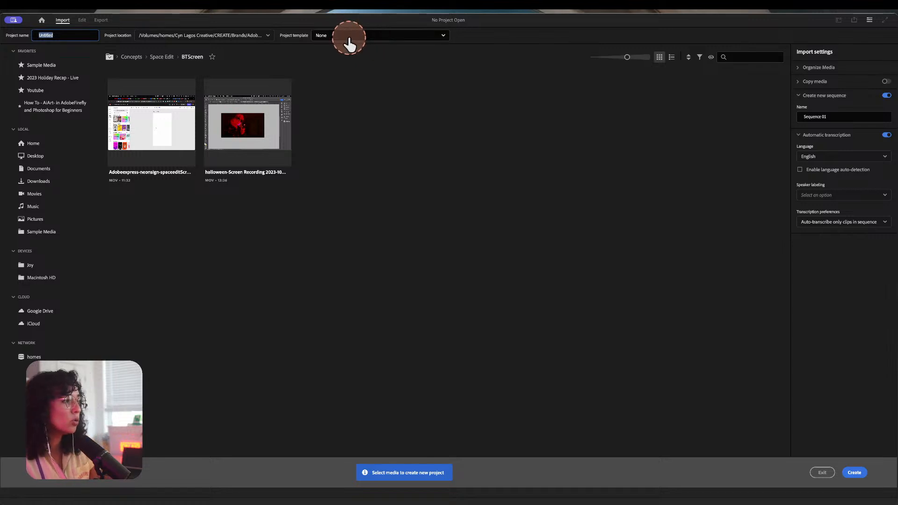
{"action": "left_click", "coordinate": [350, 38]}
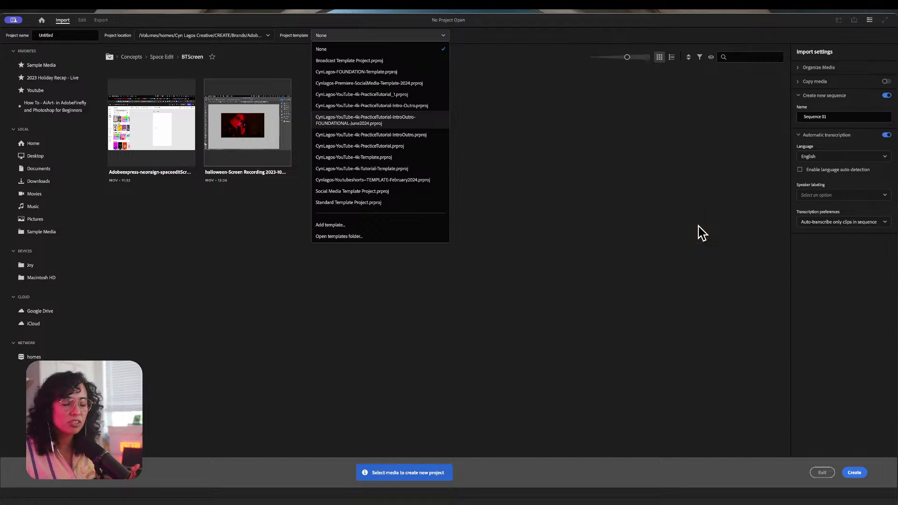
{"action": "left_click", "coordinate": [622, 109]}
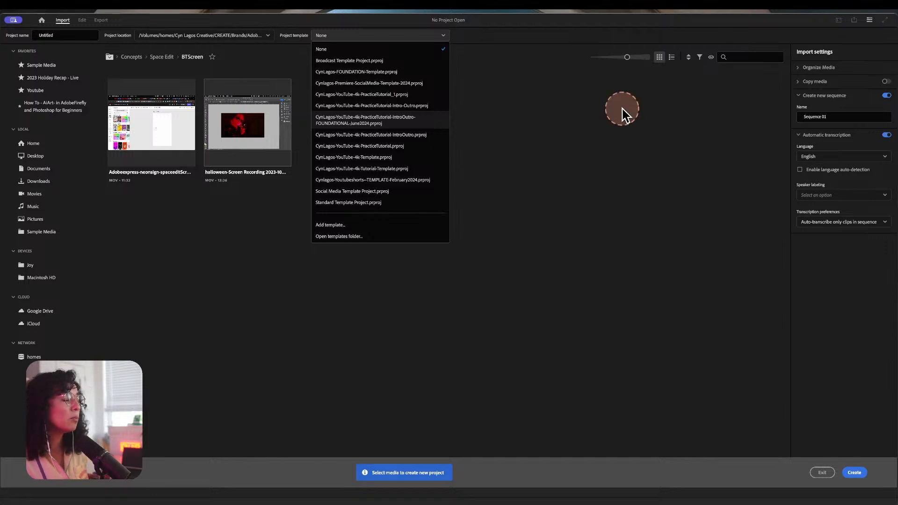
{"action": "left_click", "coordinate": [58, 40]}
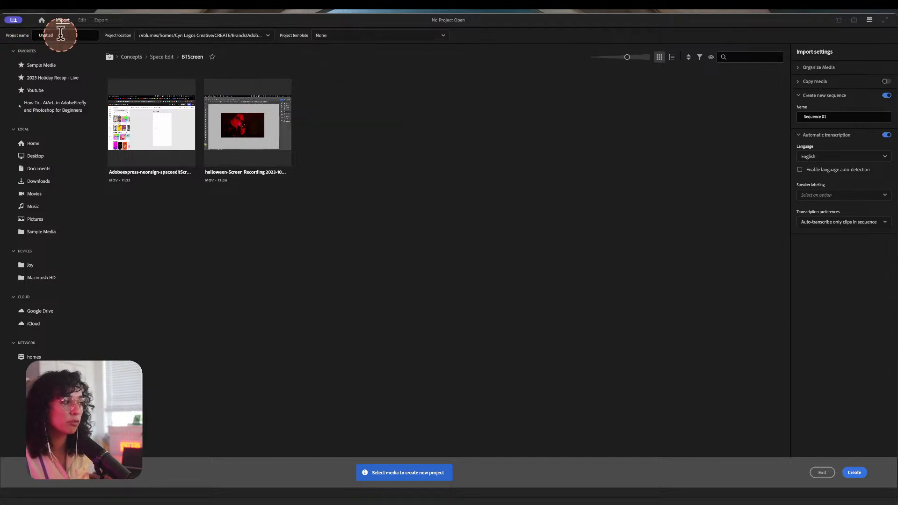
{"action": "left_click_drag", "start_coordinate": [61, 34], "coordinate": [33, 29]}
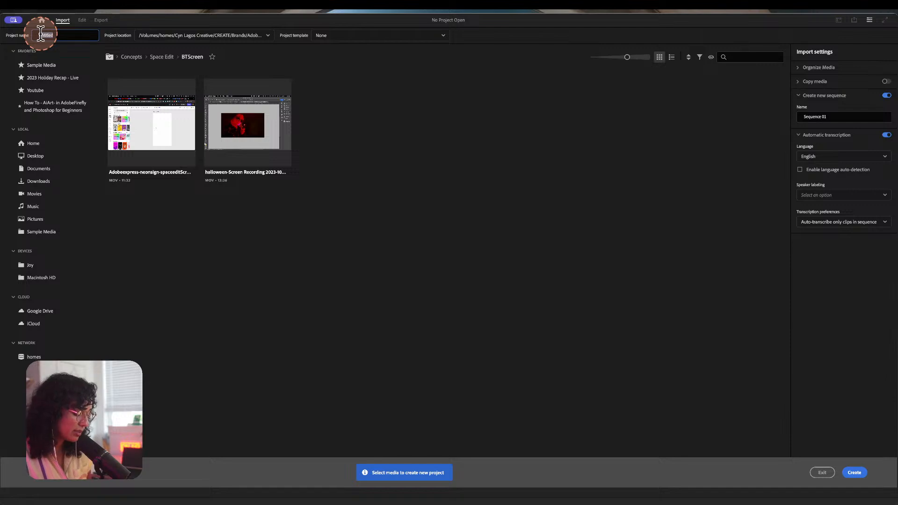
{"action": "type", "text": "Ver"}
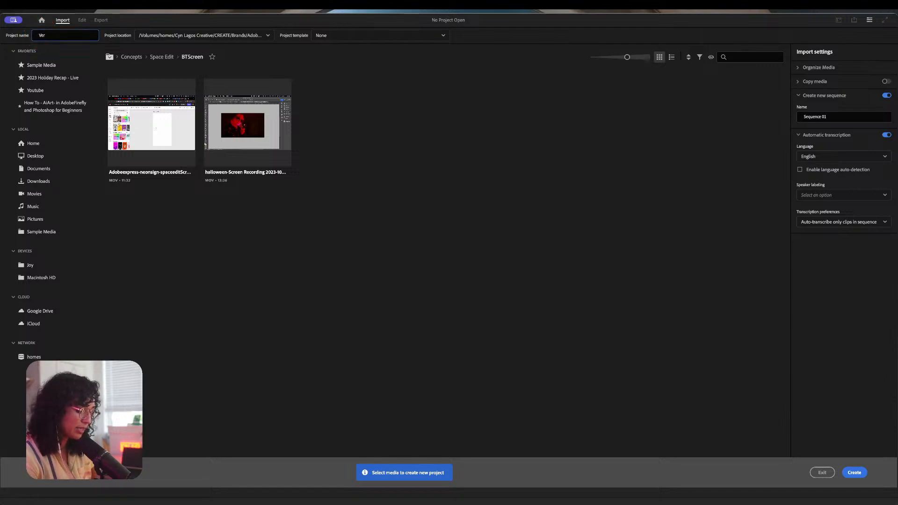
{"action": "type", "text": "tical B"}
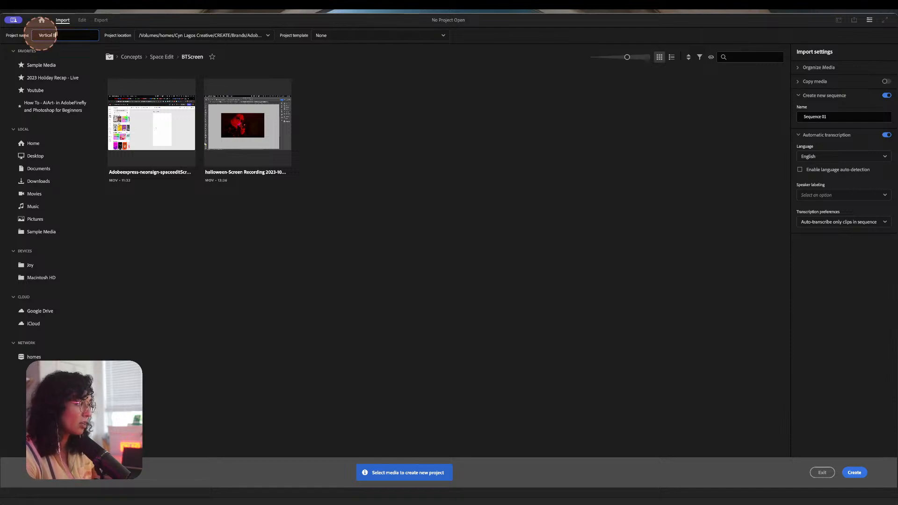
Create the project from the Social Media Template Project.prproj template, keeping the preselected project location.
{"action": "left_click", "coordinate": [219, 41]}
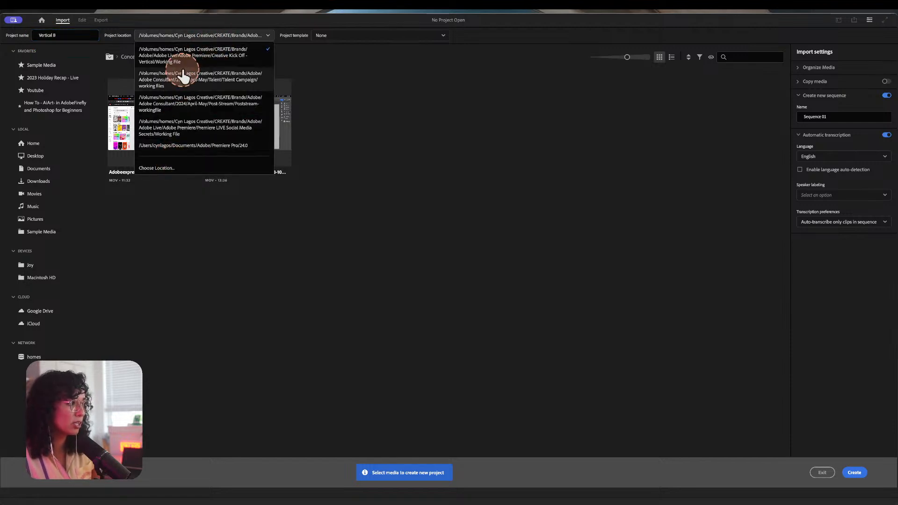
{"action": "left_click", "coordinate": [330, 73]}
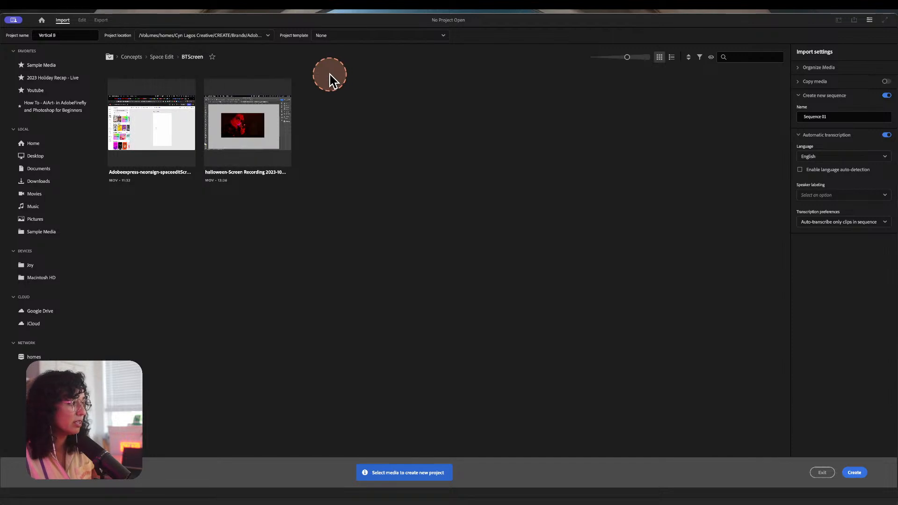
{"action": "left_click", "coordinate": [362, 36]}
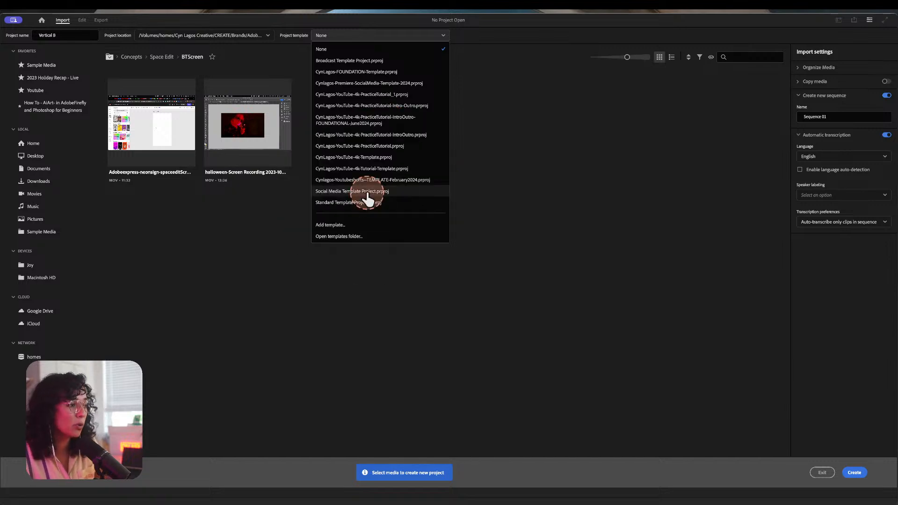
{"action": "left_click", "coordinate": [367, 193]}
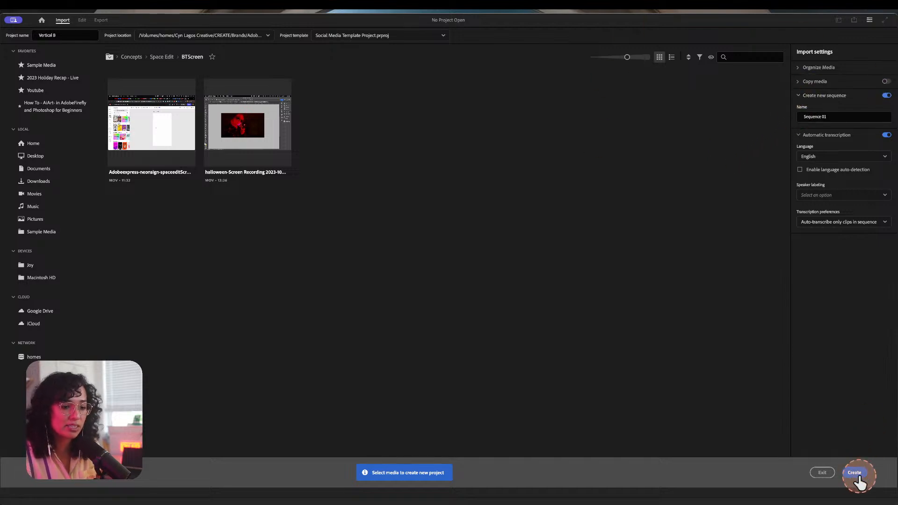
{"action": "left_click", "coordinate": [854, 474]}
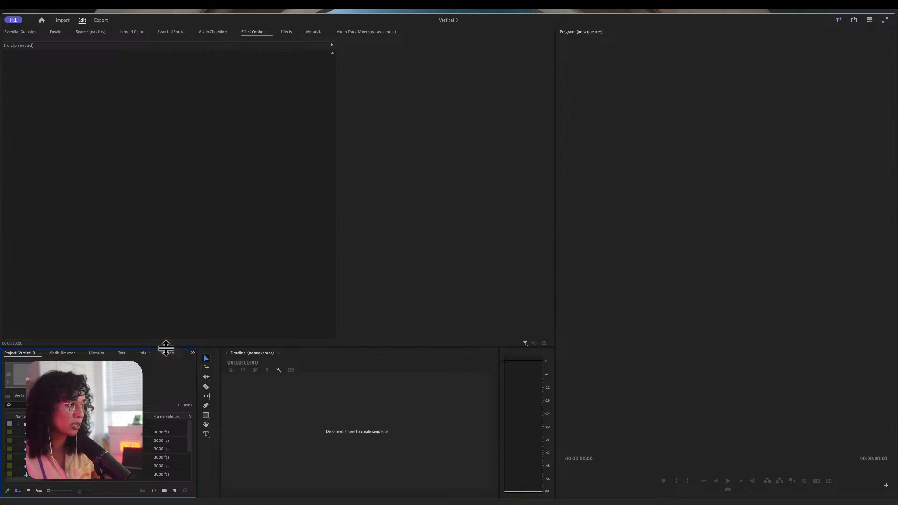
Maximize the Project panel and display the template sequences as thumbnails at the largest size.
{"action": "key", "text": "grave"}
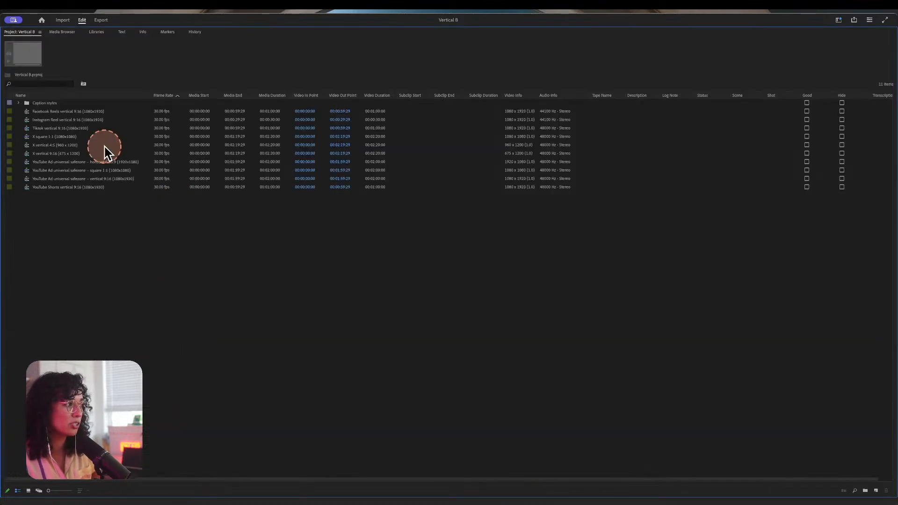
{"action": "left_click", "coordinate": [28, 491]}
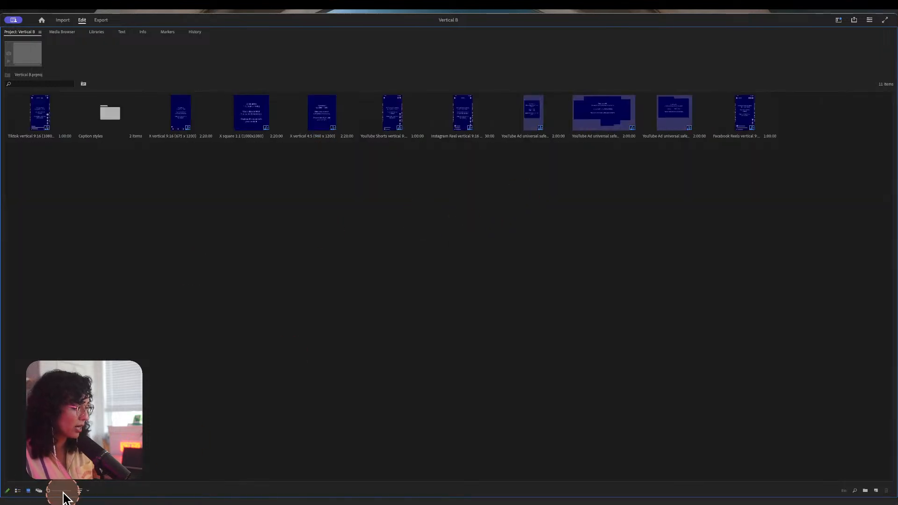
{"action": "left_click_drag", "start_coordinate": [49, 491], "coordinate": [83, 492]}
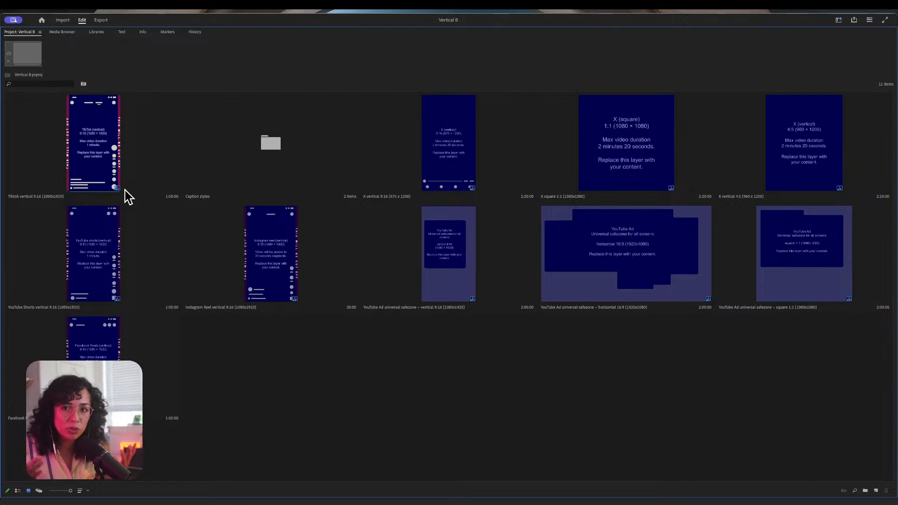
{"action": "left_click", "coordinate": [476, 124]}
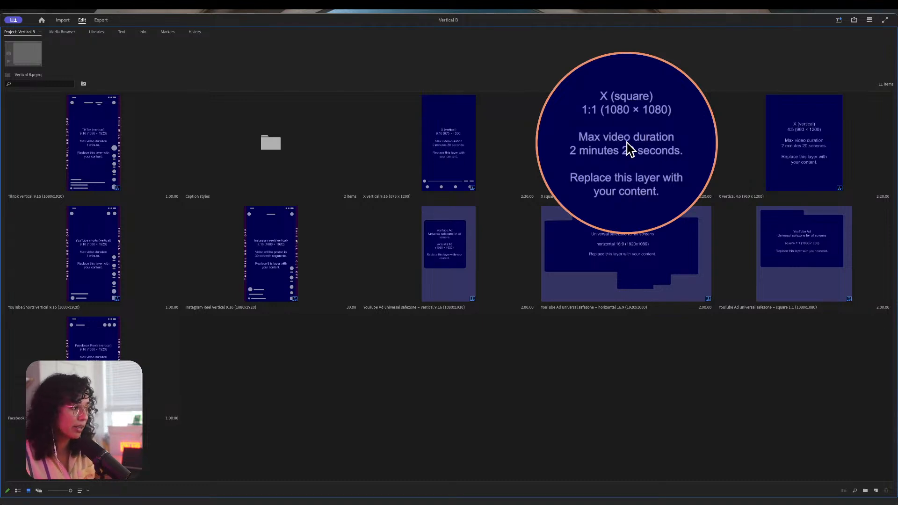
Open the TikTok vertical 9:16 (1080x1920) sequence in the timeline.
{"action": "double_click", "coordinate": [95, 152]}
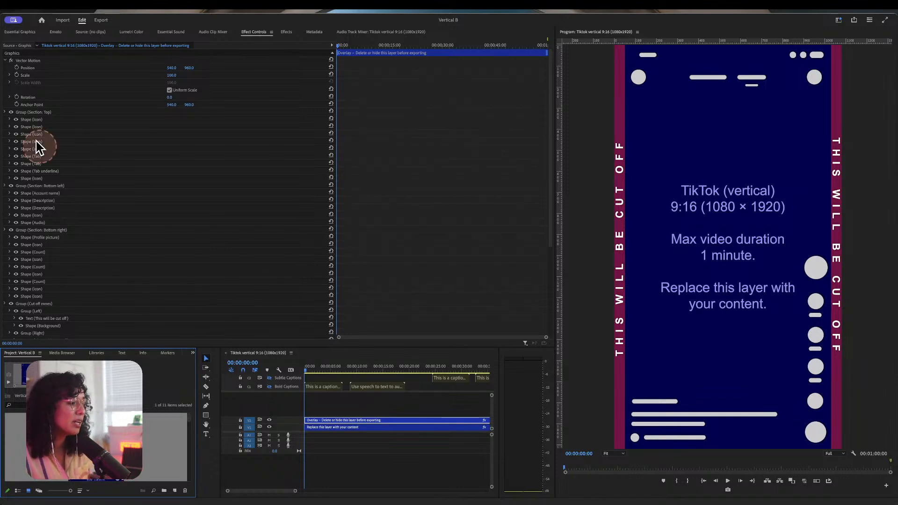
{"action": "left_click", "coordinate": [306, 370]}
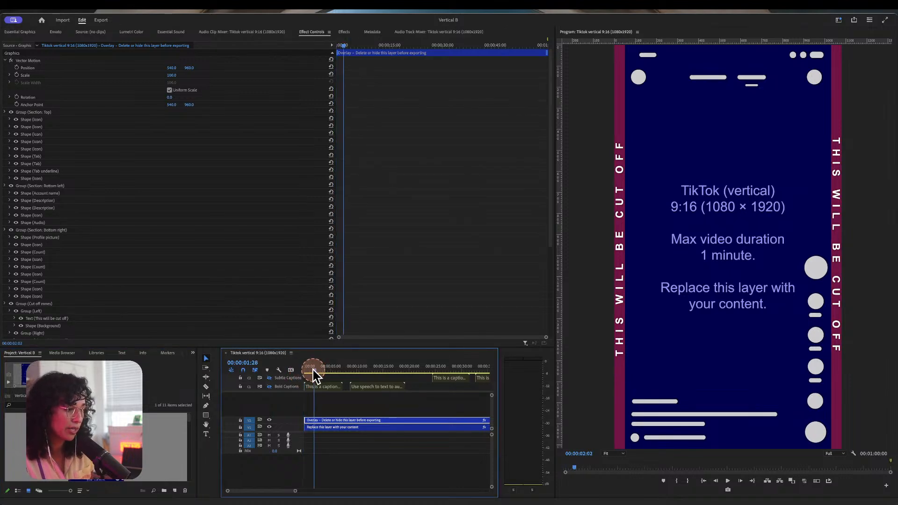
{"action": "left_click", "coordinate": [377, 429]}
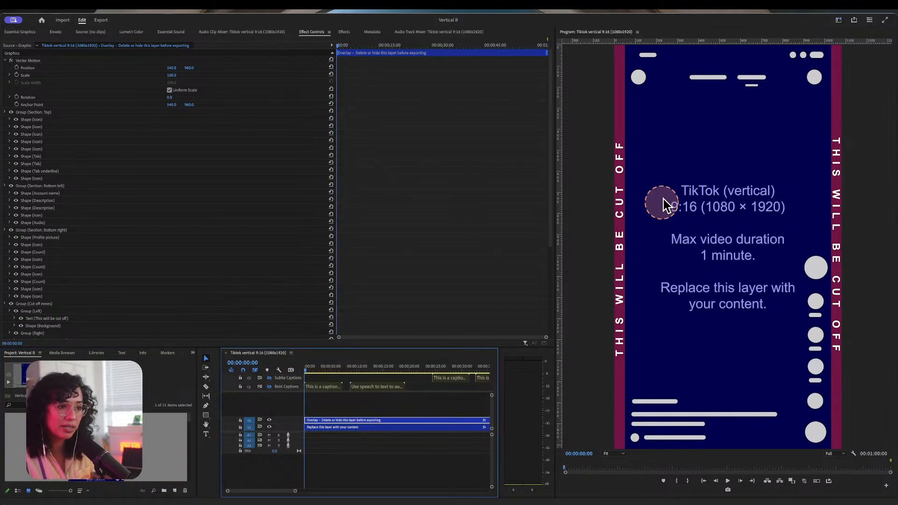
Maximize the Program monitor and examine the TikTok overlay's cut-off zones and interface placeholders.
{"action": "left_click", "coordinate": [788, 150]}
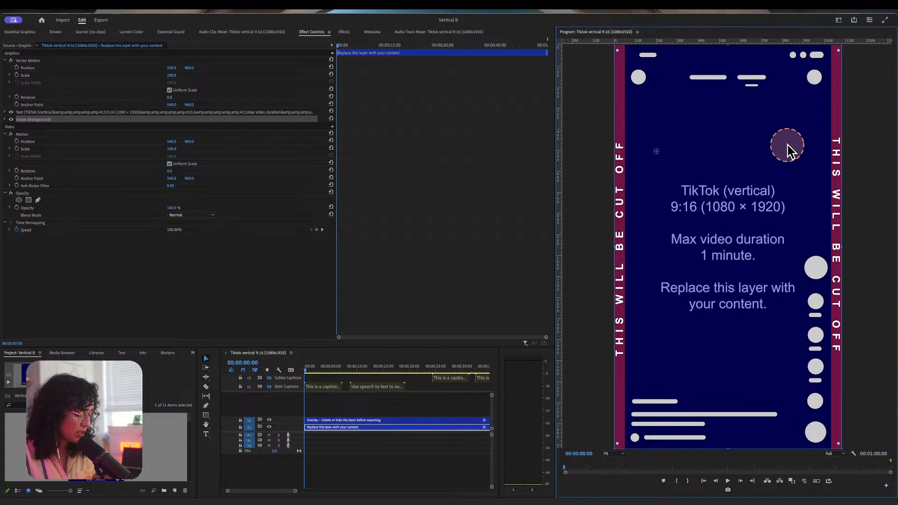
{"action": "key", "text": "grave"}
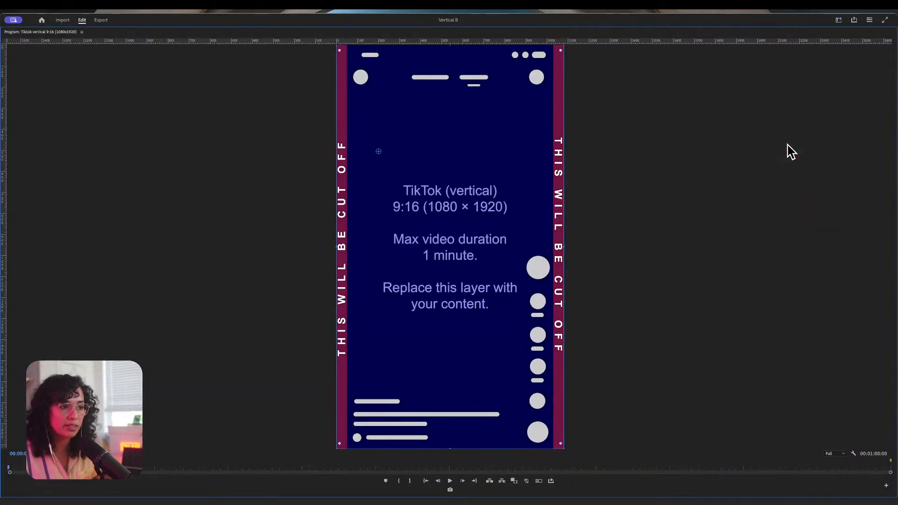
{"action": "key", "text": "ctrl"}
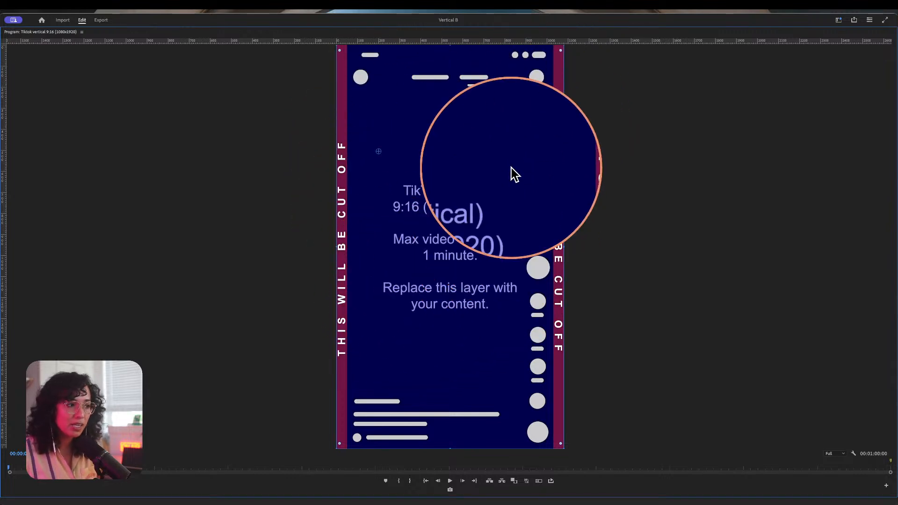
{"action": "key", "text": "Escape"}
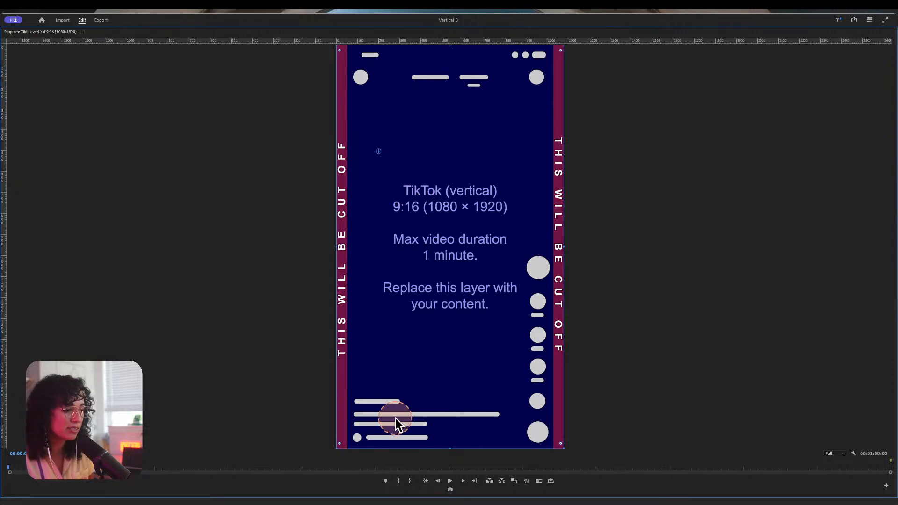
{"action": "key", "text": "ctrl+shift+m"}
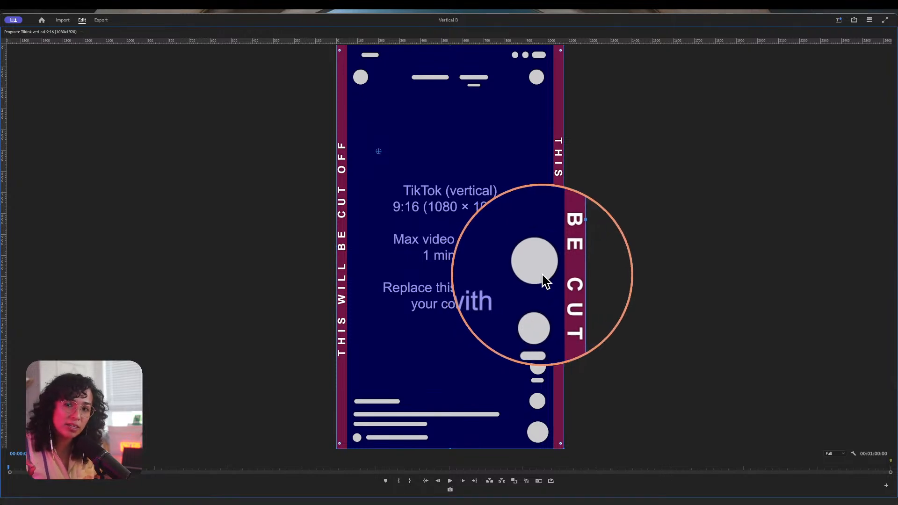
{"action": "left_click", "coordinate": [537, 228]}
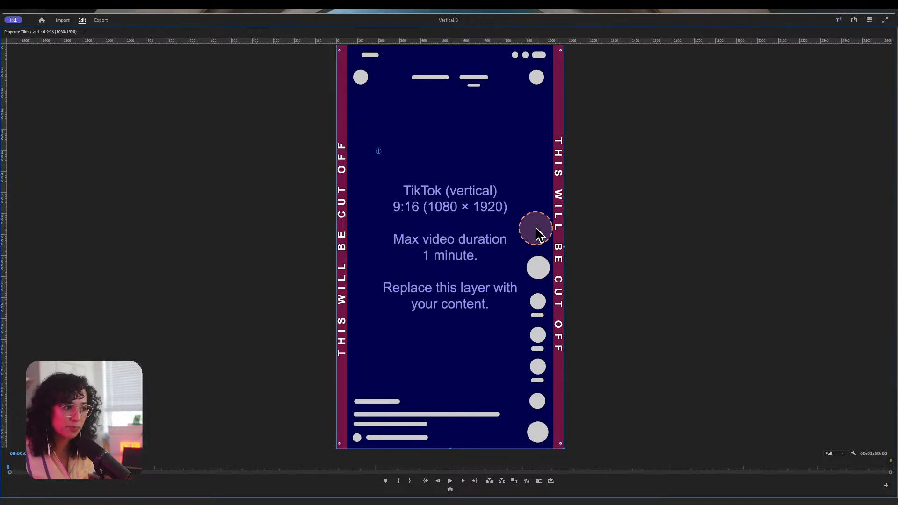
Restore the panel layout, maximize the timeline and enlarge the Video 1 and Video 2 tracks until their clip thumbnails are large.
{"action": "key", "text": "grave"}
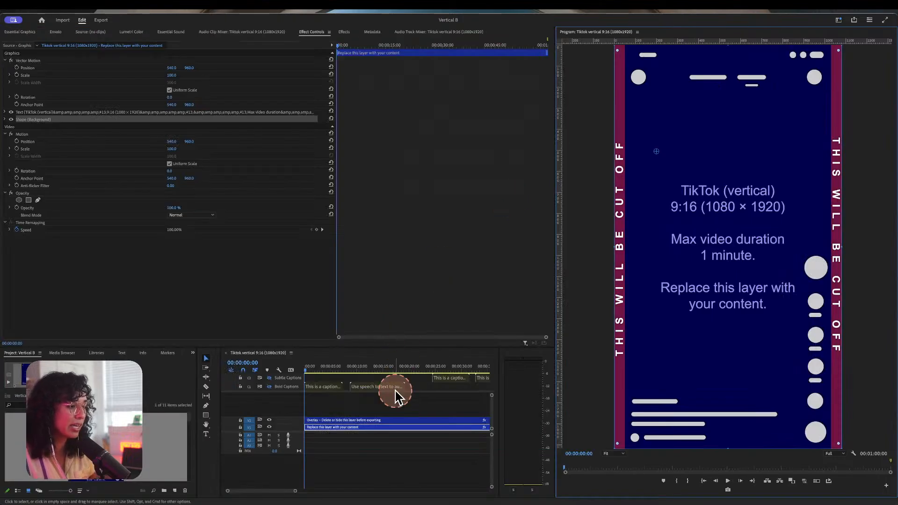
{"action": "key", "text": "grave"}
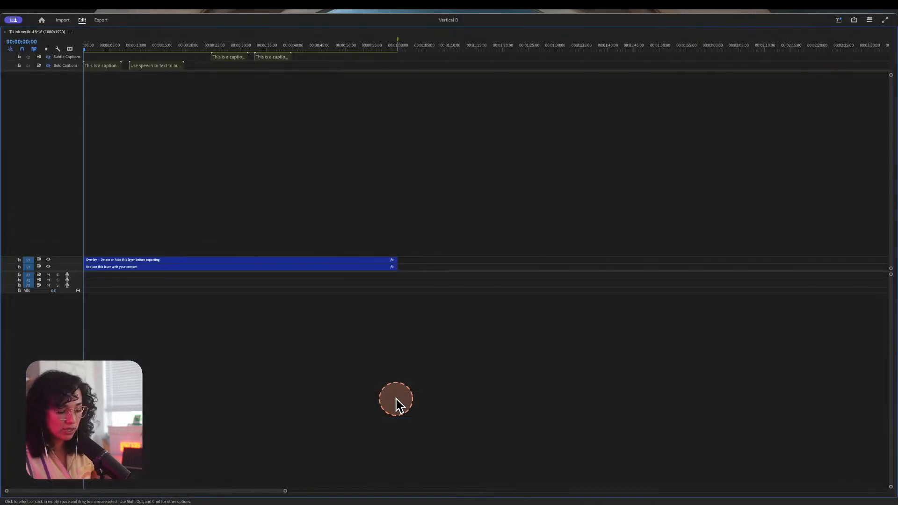
{"action": "key", "text": "super+equal"}
{"action": "key", "text": "super+equal"}
{"action": "key", "text": "super+equal"}
{"action": "key", "text": "super+equal"}
{"action": "key", "text": "super+equal"}
{"action": "key", "text": "super+equal"}
{"action": "key", "text": "super+equal"}
{"action": "key", "text": "super+equal"}
{"action": "key", "text": "super+equal"}
{"action": "key", "text": "super+equal"}
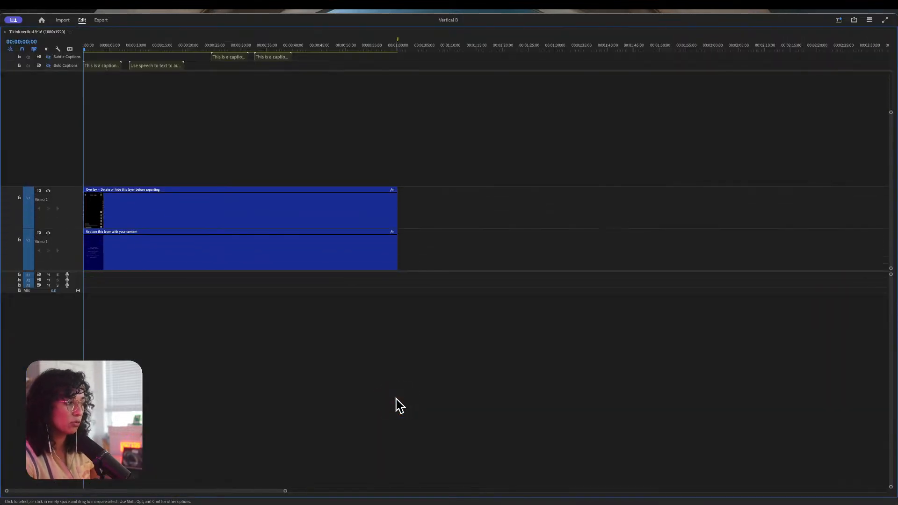
{"action": "key", "text": "super+equal"}
{"action": "key", "text": "super+equal"}
{"action": "key", "text": "super+equal"}
{"action": "key", "text": "super+equal"}
{"action": "key", "text": "super+equal"}
{"action": "key", "text": "super+equal"}
{"action": "left_click", "coordinate": [396, 400]}
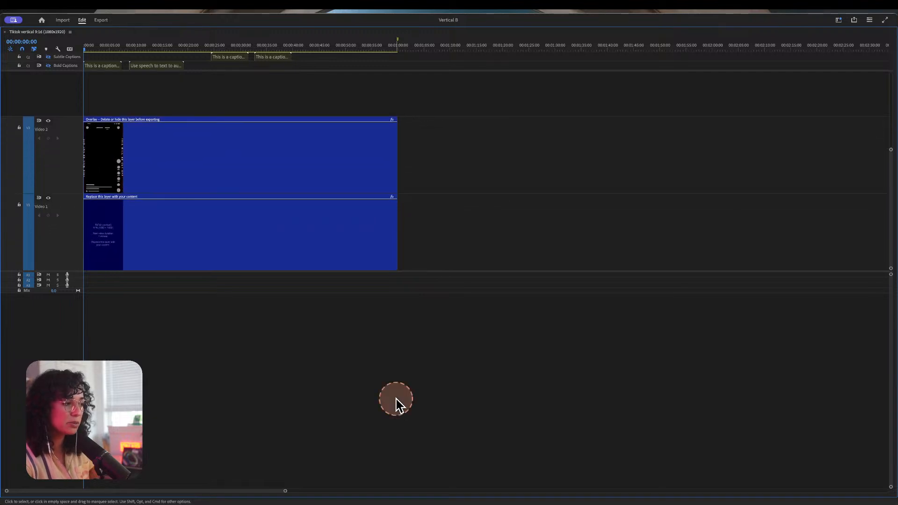
Give the overlay clip on Video 2 the Leaf label color and turn off that track's output.
{"action": "key", "text": "equal"}
{"action": "key", "text": "equal"}
{"action": "key", "text": "equal"}
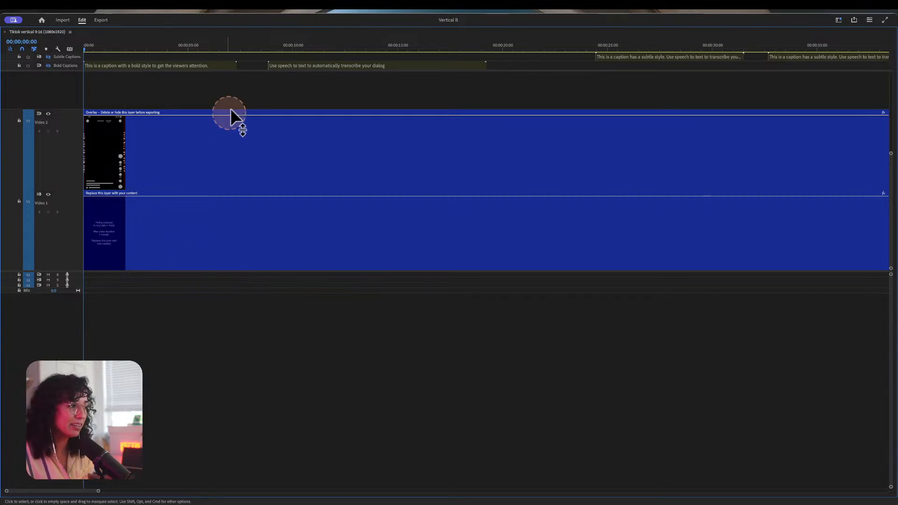
{"action": "left_click", "coordinate": [252, 134]}
{"action": "right_click", "coordinate": [260, 137]}
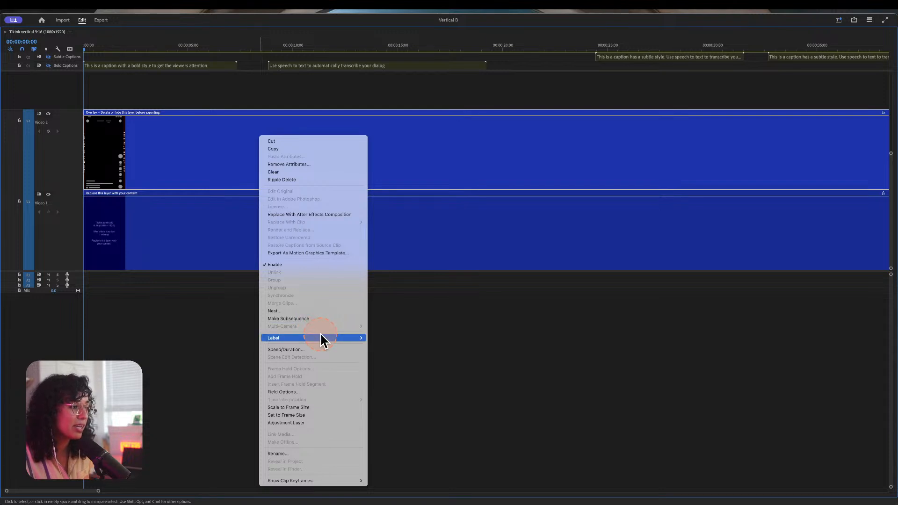
{"action": "mouse_move", "coordinate": [321, 337]}
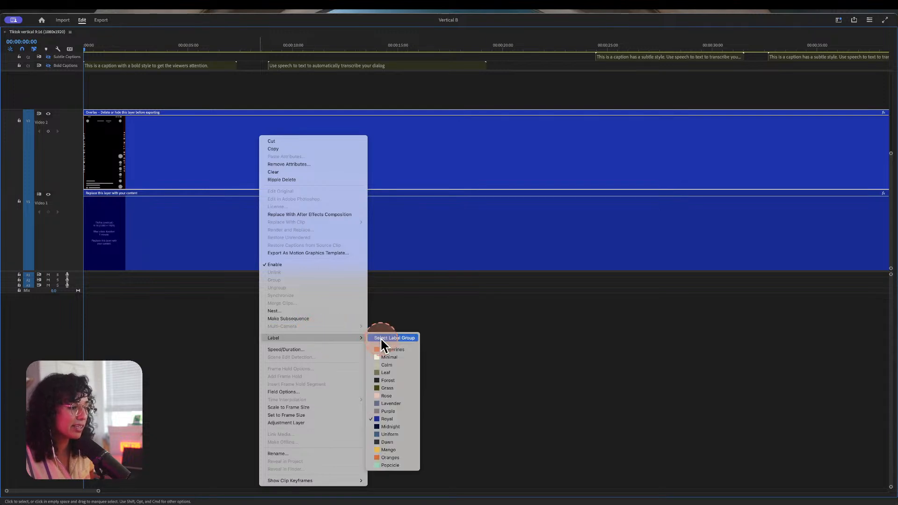
{"action": "left_click", "coordinate": [391, 372]}
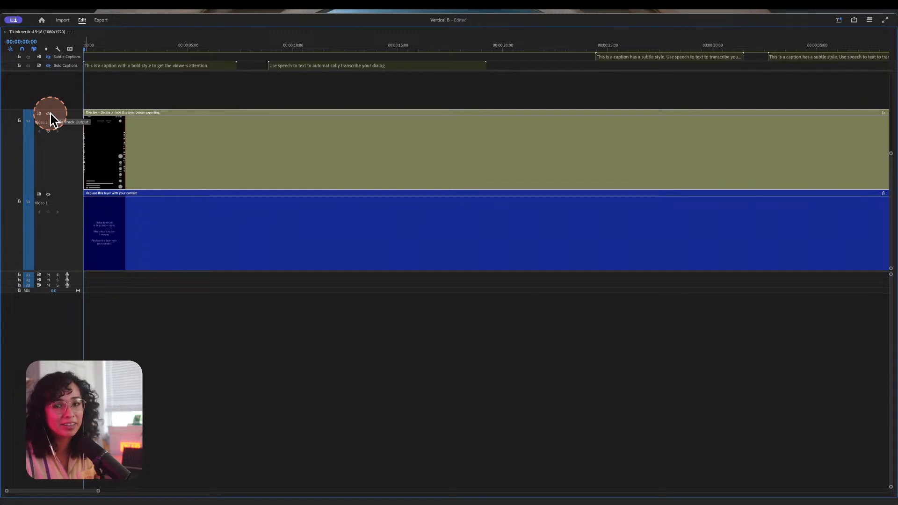
{"action": "left_click", "coordinate": [48, 114]}
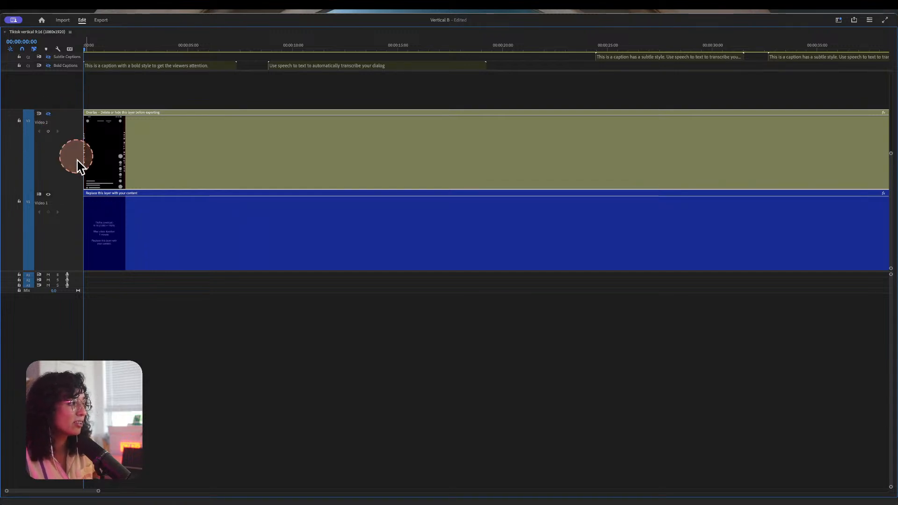
Select the placeholder clip on Video 1, restore the panel layout and maximize the Project panel.
{"action": "left_click", "coordinate": [159, 248]}
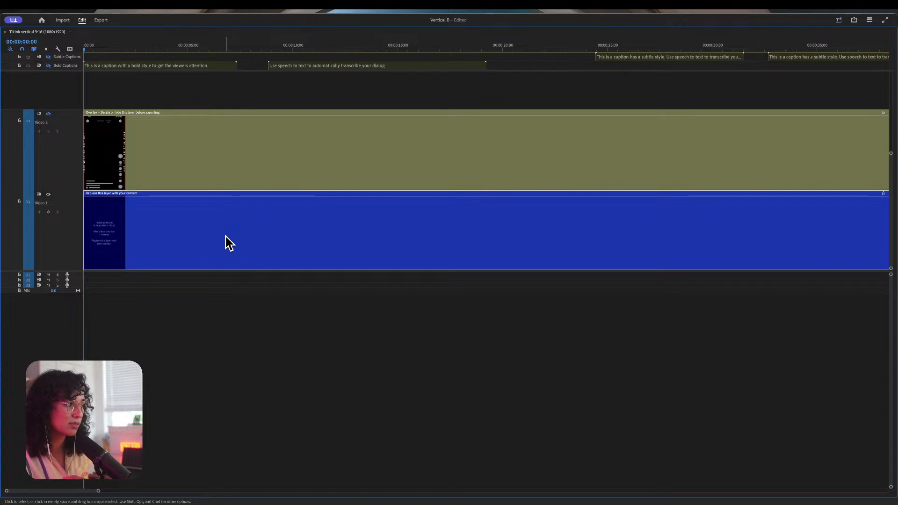
{"action": "left_click", "coordinate": [210, 258]}
{"action": "key", "text": "grave"}
{"action": "left_click", "coordinate": [351, 413]}
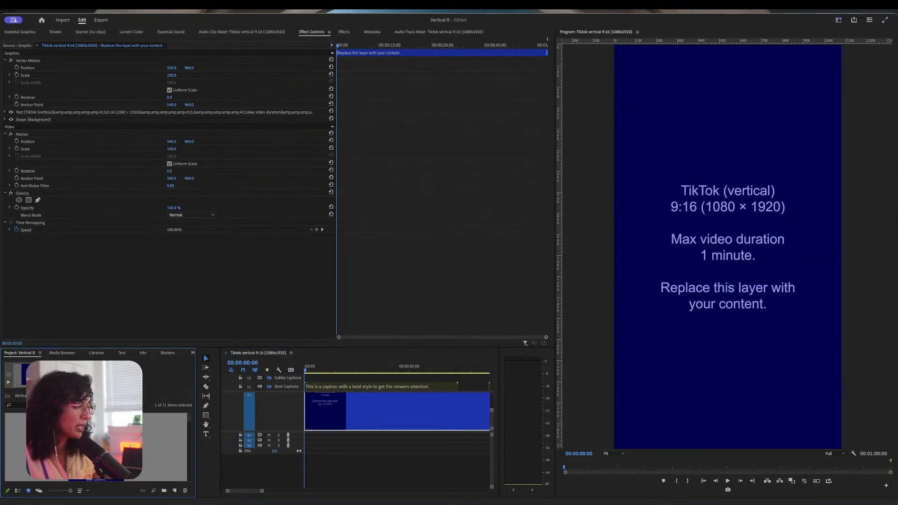
{"action": "key", "text": "grave"}
{"action": "left_click", "coordinate": [270, 397]}
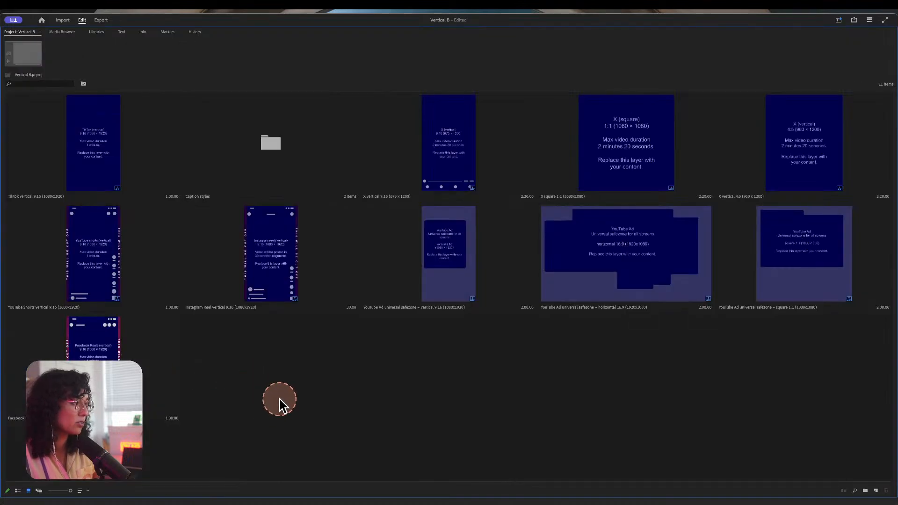
Switch to Finder and import the "new" folder from Downloads into the project.
{"action": "key", "text": "super+Tab"}
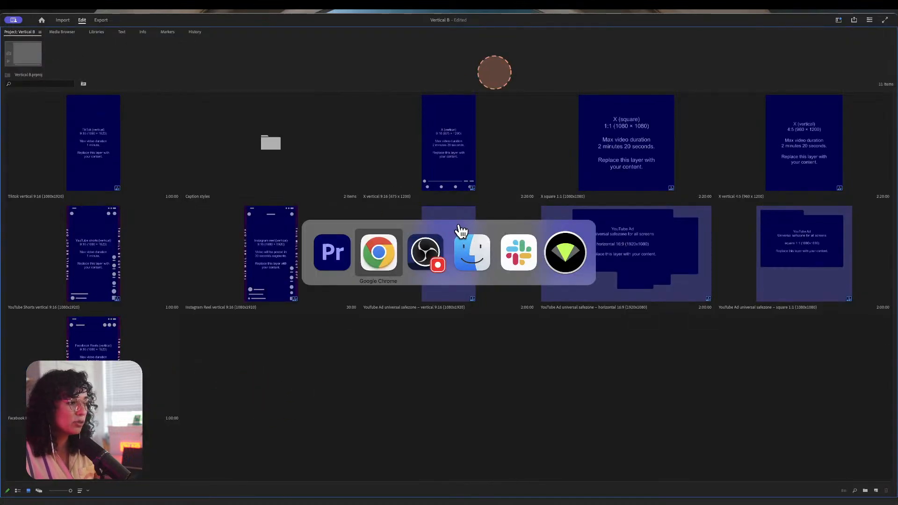
{"action": "left_click", "coordinate": [458, 258]}
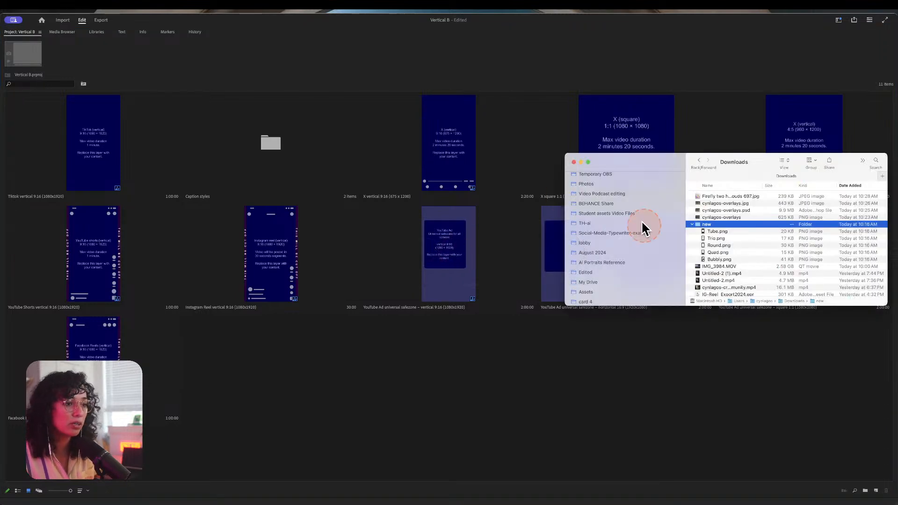
{"action": "left_click_drag", "start_coordinate": [639, 164], "coordinate": [631, 144]}
{"action": "scroll", "coordinate": [627, 232], "scroll_direction": "down", "scroll_amount": 10}
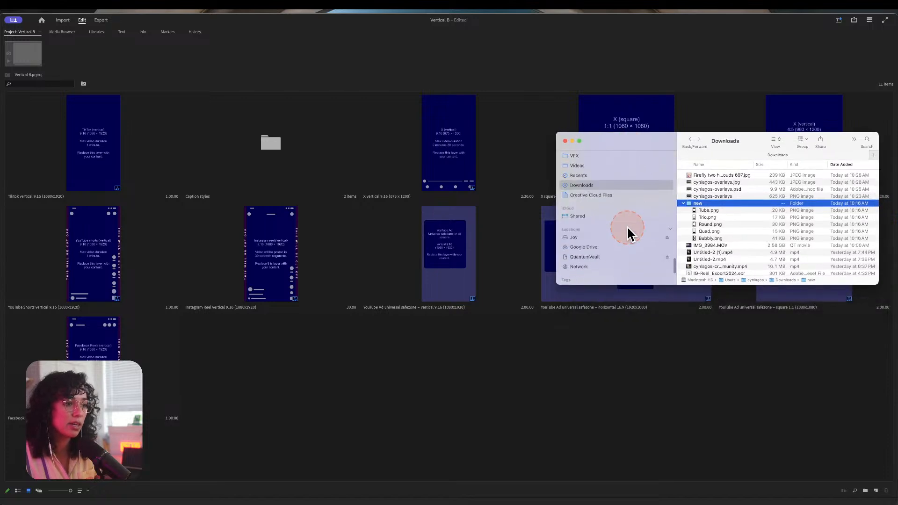
{"action": "left_click", "coordinate": [684, 203]}
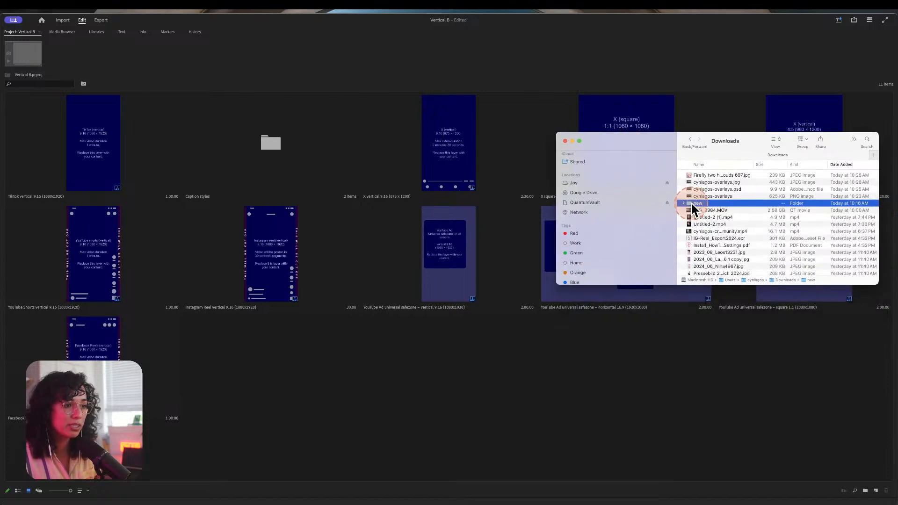
{"action": "left_click_drag", "start_coordinate": [690, 204], "coordinate": [502, 360]}
{"action": "left_click_drag", "start_coordinate": [447, 373], "coordinate": [446, 373]}
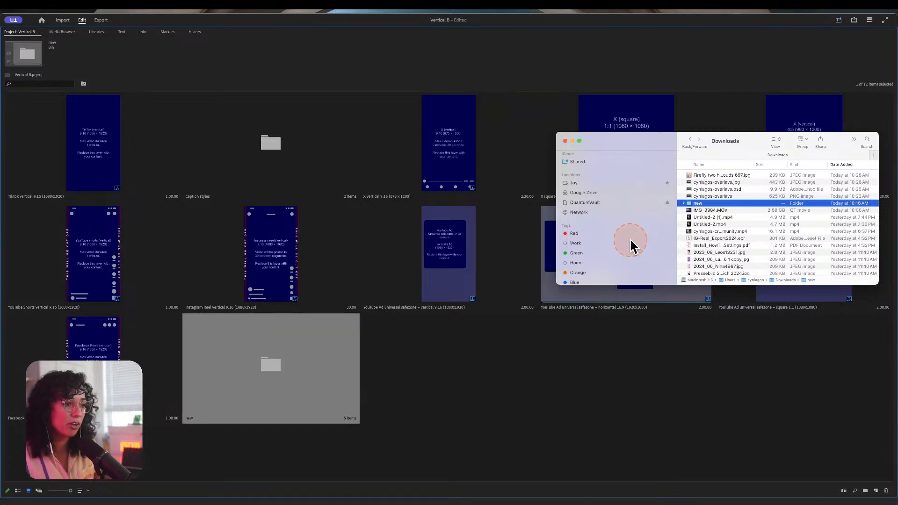
Import the Adobe Create Now Speech folder from the Joy drive into the project and open its bin.
{"action": "left_click", "coordinate": [587, 183]}
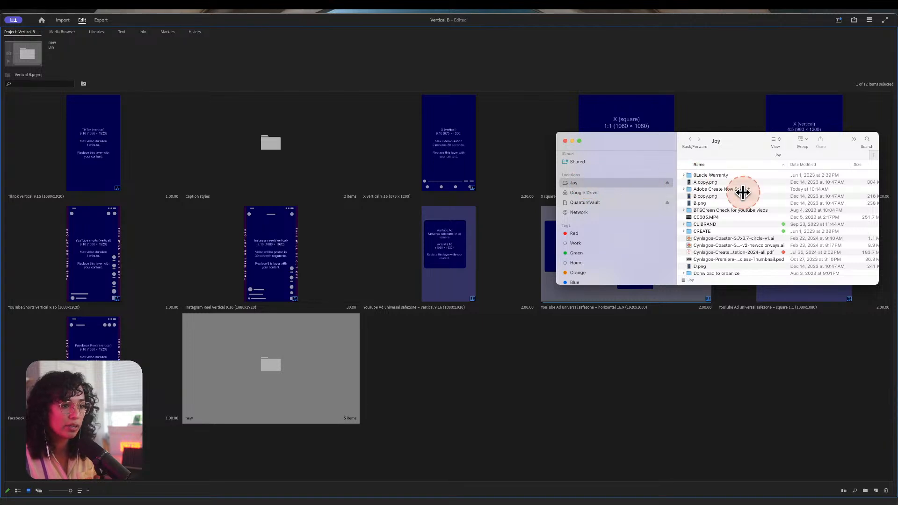
{"action": "left_click_drag", "start_coordinate": [663, 144], "coordinate": [897, 280]}
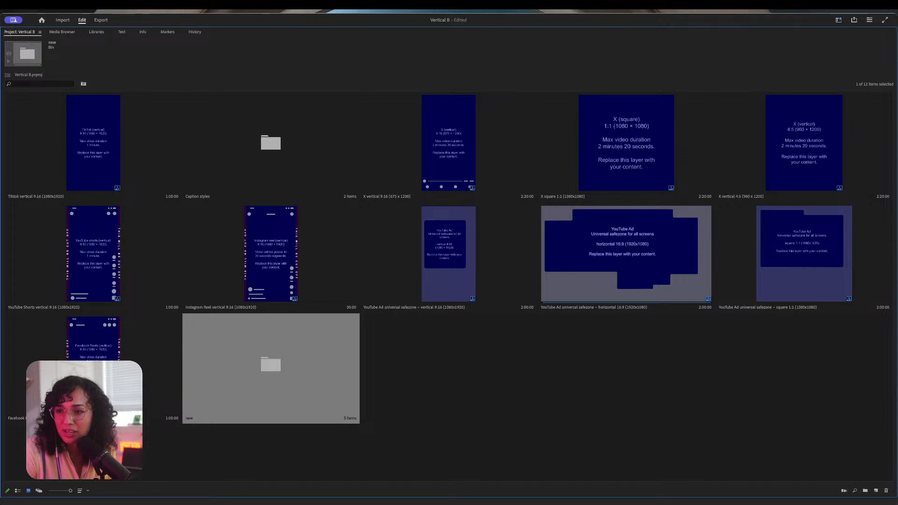
{"action": "left_click_drag", "start_coordinate": [441, 411], "coordinate": [465, 373]}
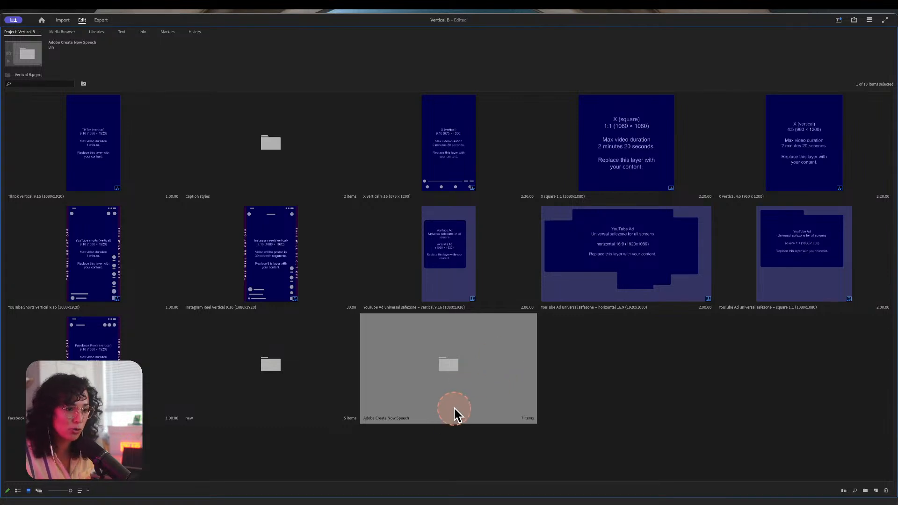
{"action": "double_click", "coordinate": [452, 369]}
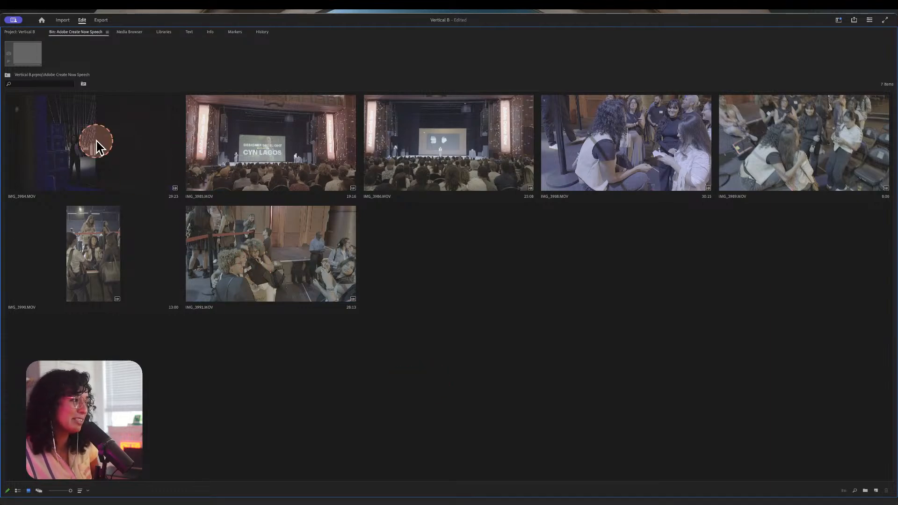
Load IMG_3985.MOV in the Source monitor and scrub through the stage footage at enlarged size.
{"action": "double_click", "coordinate": [266, 149]}
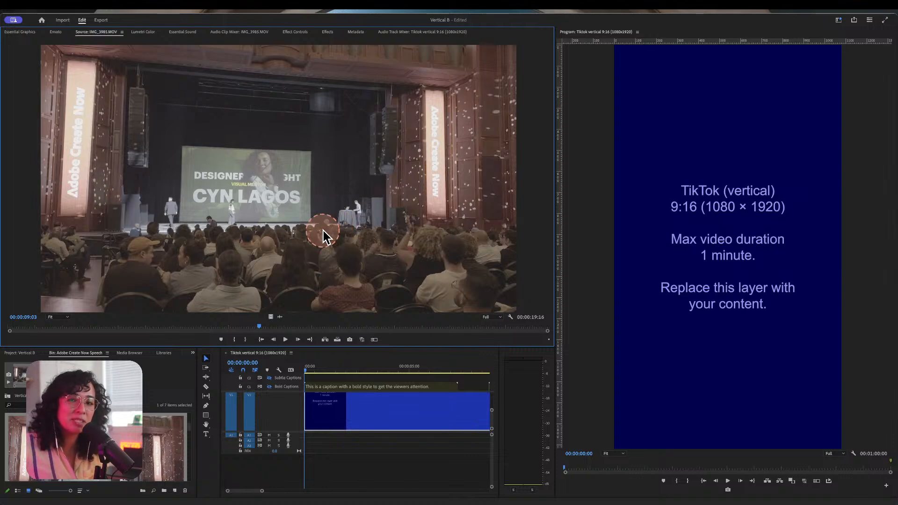
{"action": "key", "text": "grave"}
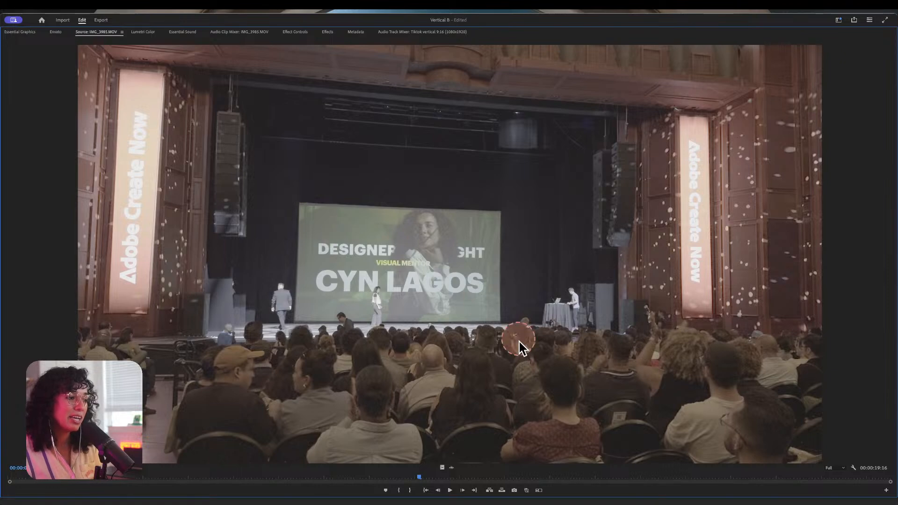
{"action": "left_click_drag", "start_coordinate": [418, 475], "coordinate": [520, 478]}
{"action": "left_click", "coordinate": [450, 307]}
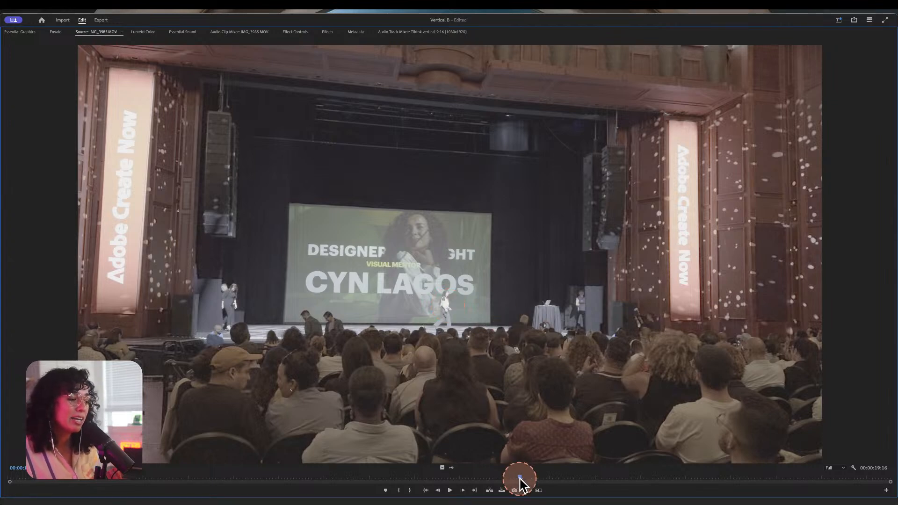
{"action": "mouse_move", "coordinate": [520, 478]}
{"action": "left_mouse_down"}
{"action": "mouse_move", "coordinate": [559, 473]}
{"action": "mouse_move", "coordinate": [315, 470]}
{"action": "mouse_move", "coordinate": [517, 471]}
{"action": "left_mouse_up"}
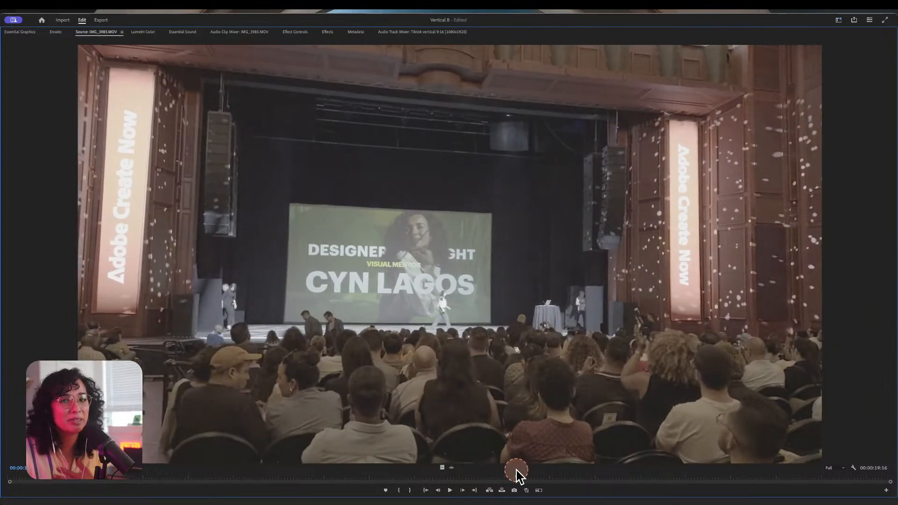
{"action": "left_click_drag", "start_coordinate": [516, 470], "coordinate": [553, 471]}
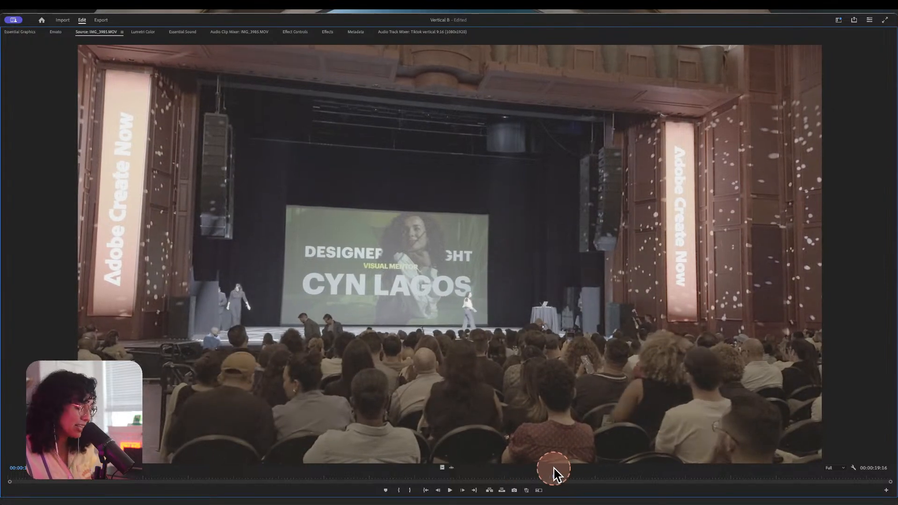
{"action": "key", "text": "grave"}
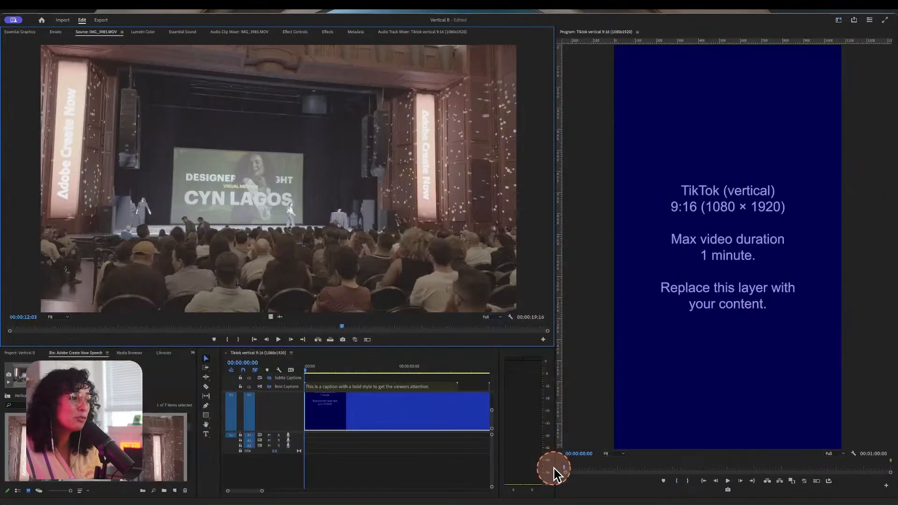
{"action": "left_click", "coordinate": [495, 169]}
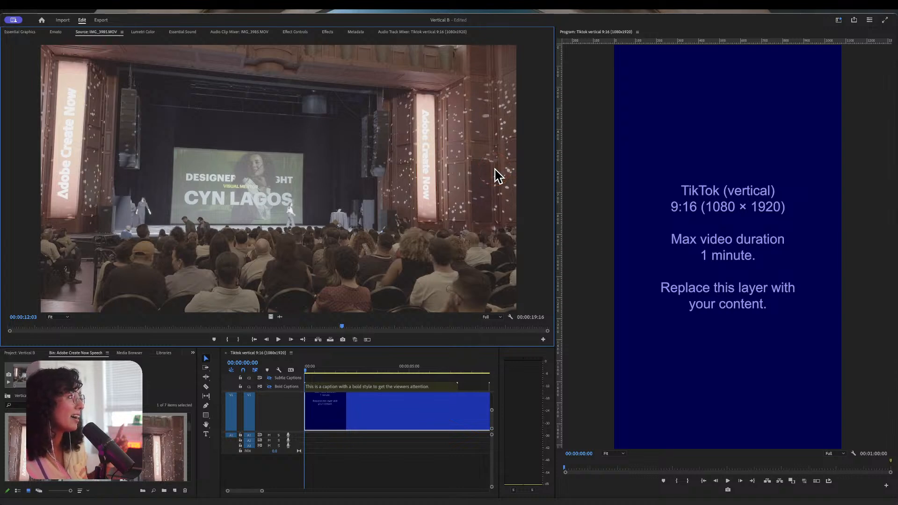
{"action": "left_click", "coordinate": [495, 170]}
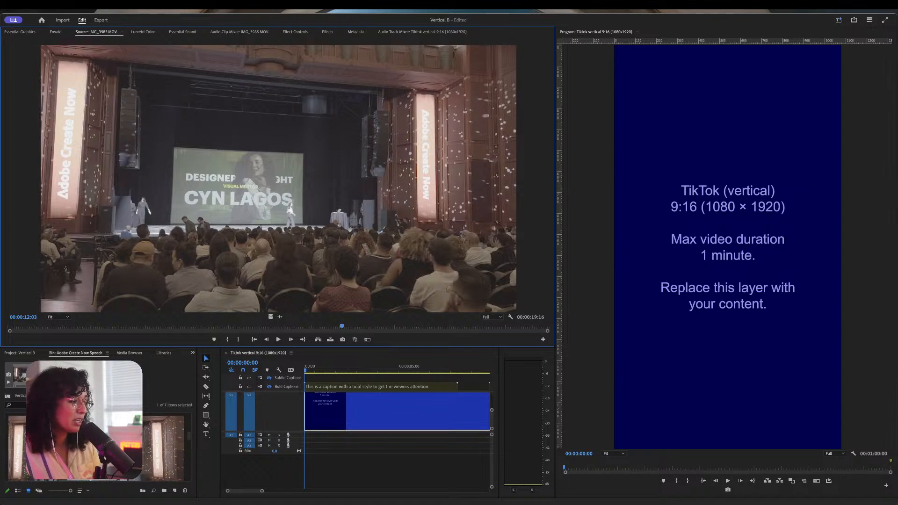
Mark a 4:17 section of IMG_3985.MOV ending at 11:05 and place it at the start of Video 1 over the placeholder.
{"action": "left_click_drag", "start_coordinate": [136, 444], "coordinate": [335, 420]}
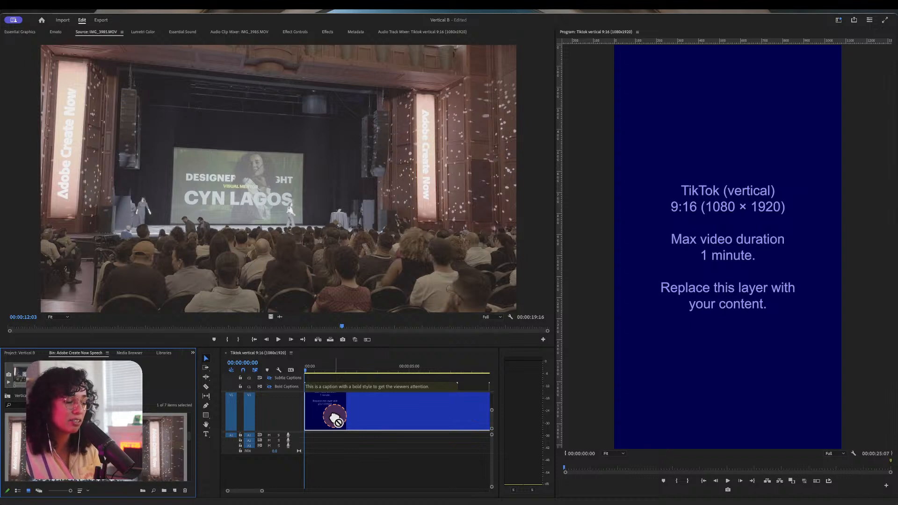
{"action": "left_click_drag", "start_coordinate": [335, 420], "coordinate": [153, 433]}
{"action": "left_click", "coordinate": [238, 331]}
{"action": "left_click_drag", "start_coordinate": [240, 325], "coordinate": [305, 403]}
{"action": "key", "text": "i"}
{"action": "key", "text": "o"}
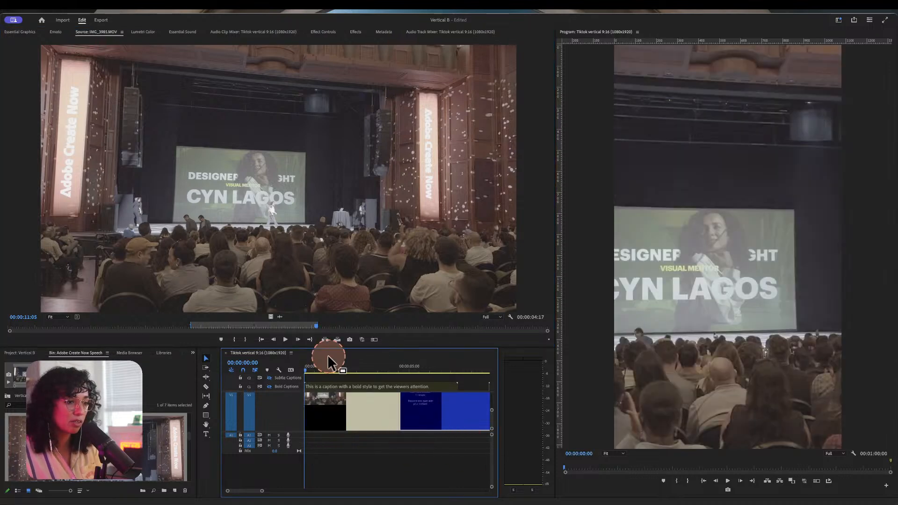
Preview the placed clip up to 00:00:02:22 and delete the remaining placeholder clip from Video 1.
{"action": "left_click_drag", "start_coordinate": [308, 372], "coordinate": [364, 374]}
{"action": "left_click", "coordinate": [413, 419]}
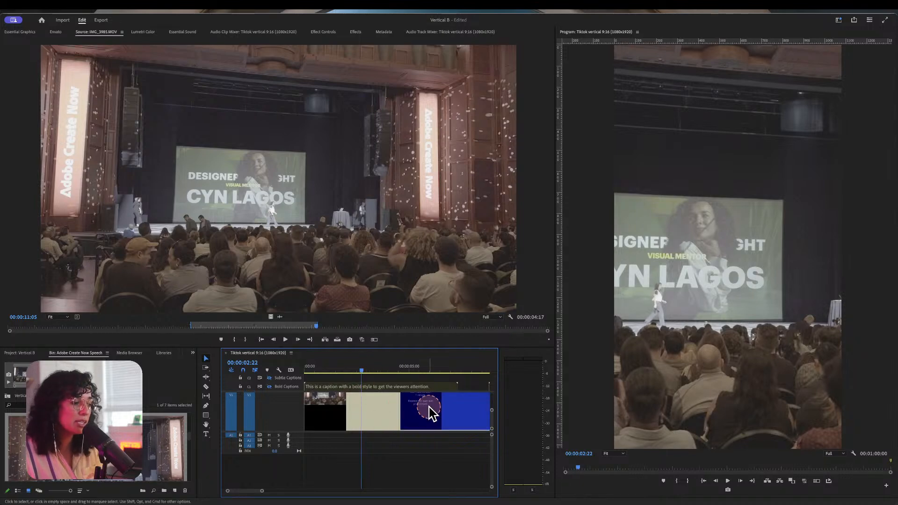
{"action": "key", "text": "Delete"}
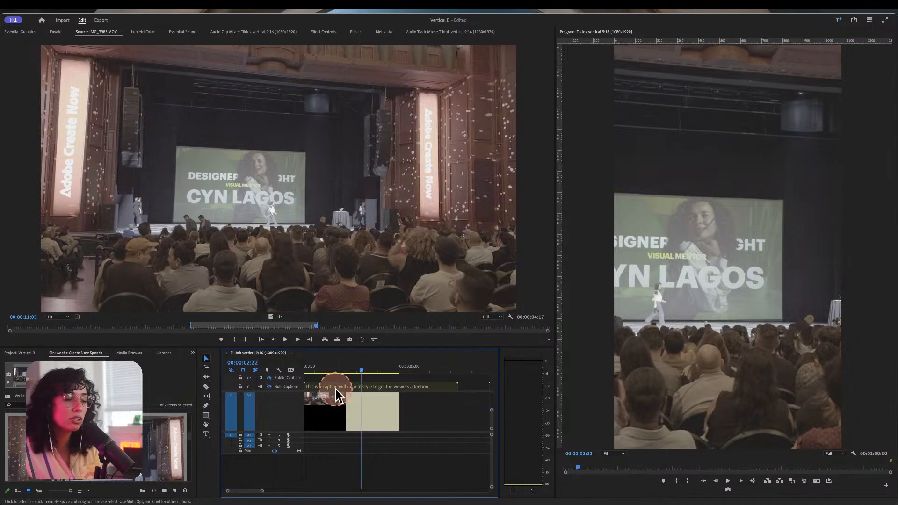
Set the horizontal Position of the IMG_3985.MOV clip on Video 1 to 833, bringing the speaker and projected title into frame.
{"action": "left_click", "coordinate": [335, 408]}
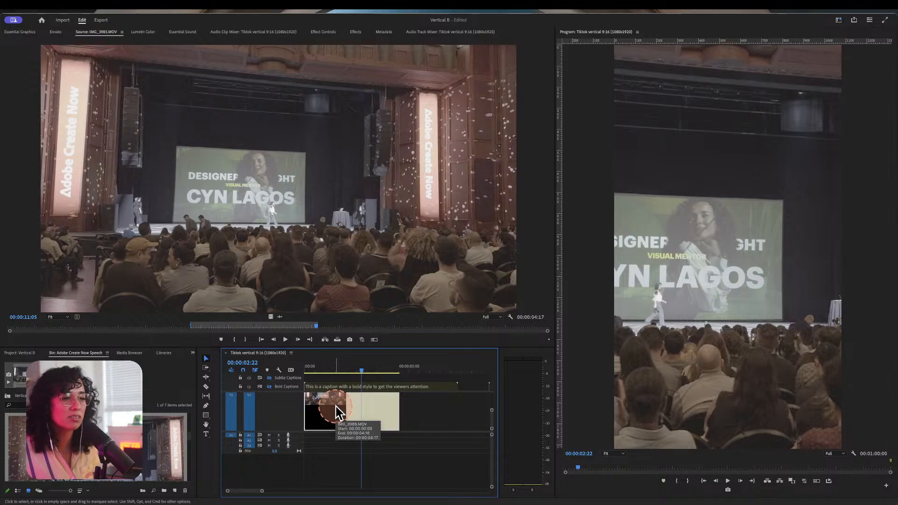
{"action": "key", "text": "shift+5"}
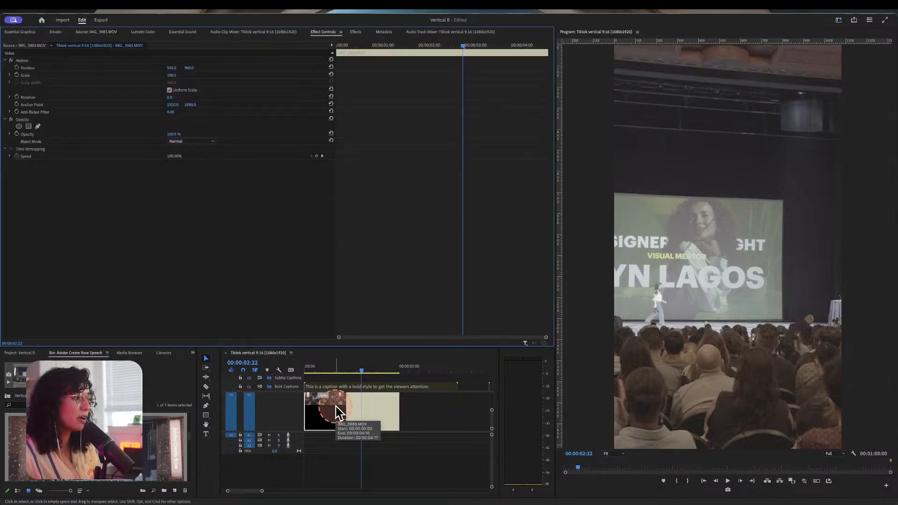
{"action": "left_click", "coordinate": [170, 90]}
{"action": "left_click_drag", "start_coordinate": [171, 68], "coordinate": [284, 68]}
{"action": "left_click_drag", "start_coordinate": [171, 67], "coordinate": [183, 68]}
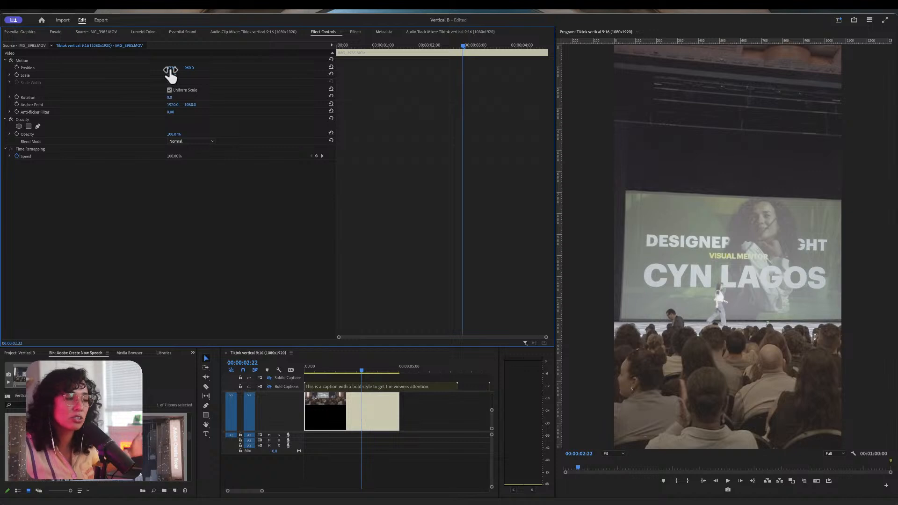
{"action": "left_click_drag", "start_coordinate": [170, 71], "coordinate": [178, 75]}
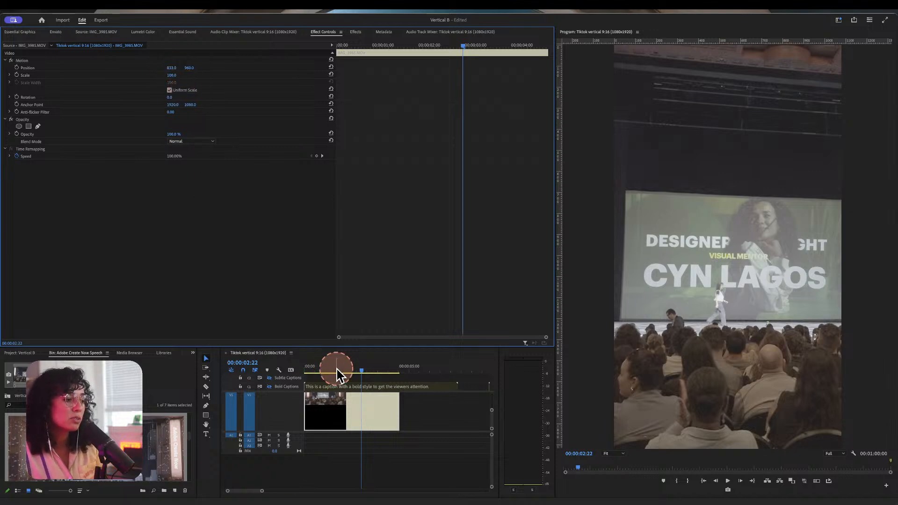
Animate the clip's horizontal Position from 833 at 00:00:00:02 to 596, with the second keyframe moved to the clip's end.
{"action": "left_click_drag", "start_coordinate": [362, 368], "coordinate": [326, 369]}
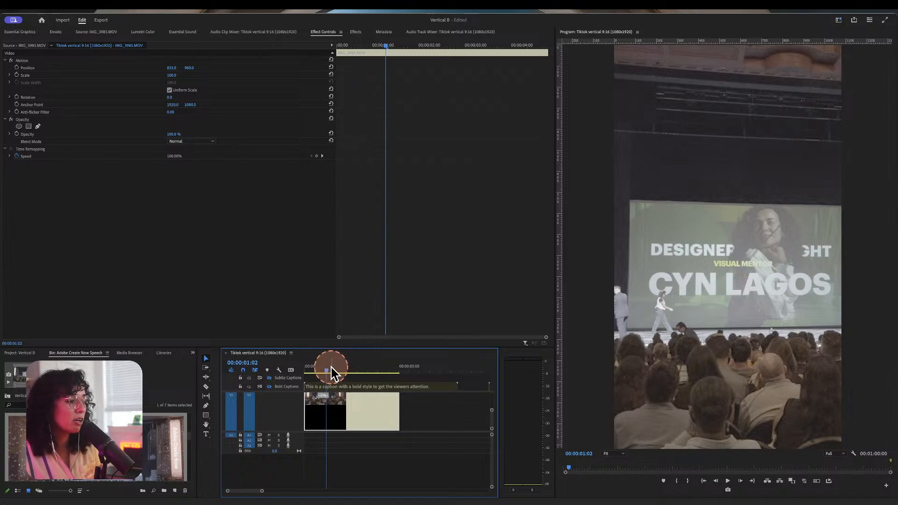
{"action": "left_click_drag", "start_coordinate": [332, 373], "coordinate": [311, 378]}
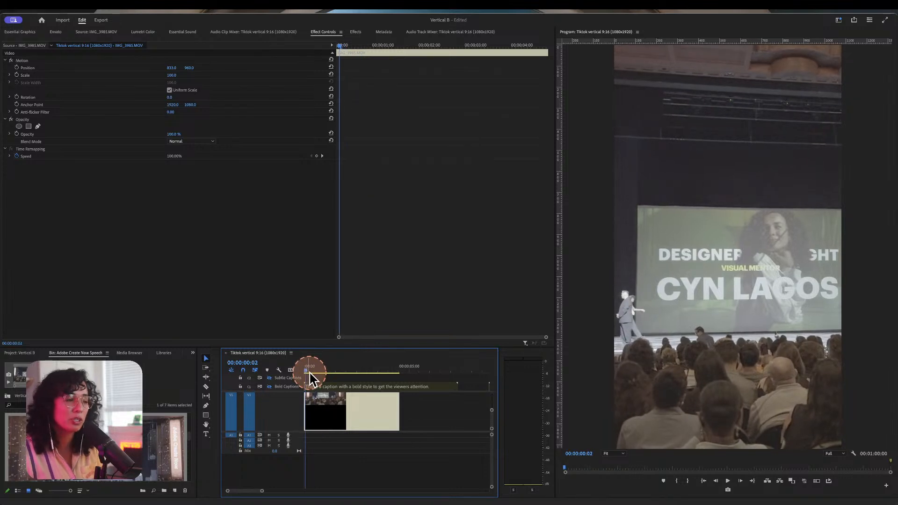
{"action": "left_click", "coordinate": [17, 67]}
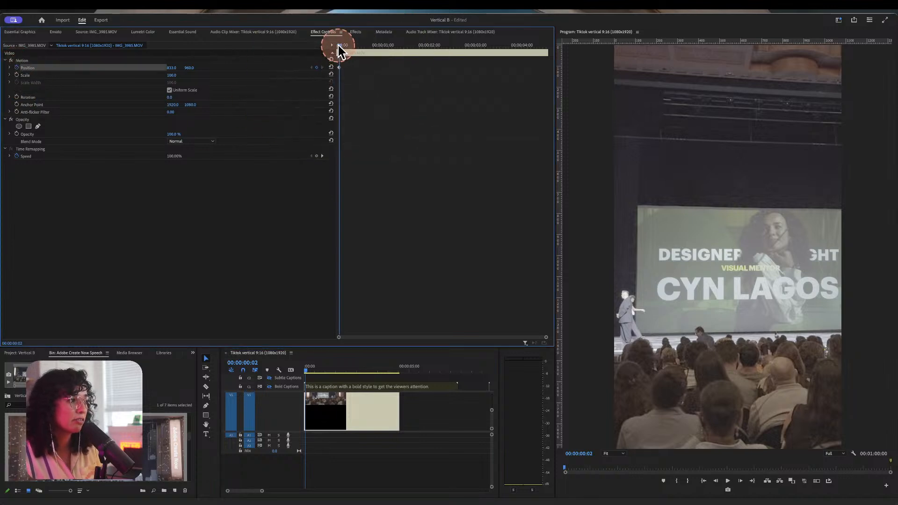
{"action": "left_click_drag", "start_coordinate": [343, 45], "coordinate": [471, 45]}
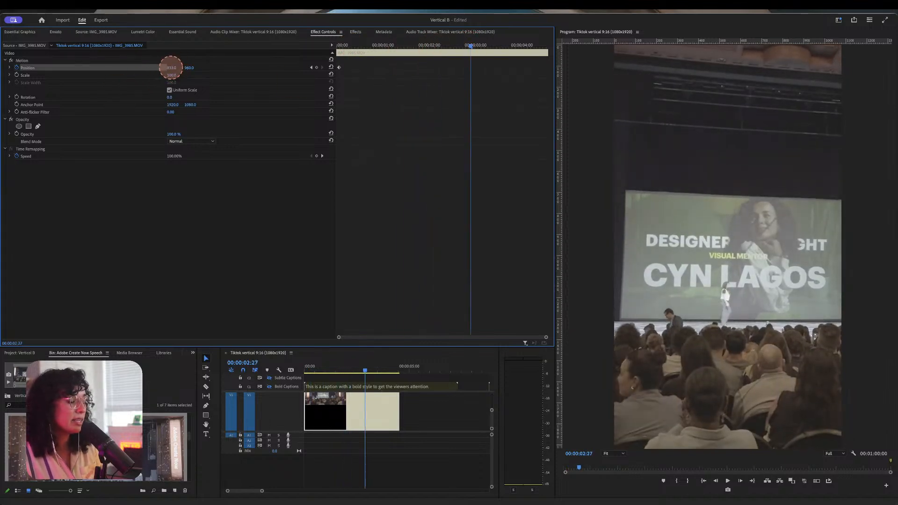
{"action": "mouse_move", "coordinate": [171, 68]}
{"action": "left_mouse_down"}
{"action": "mouse_move", "coordinate": [120, 68]}
{"action": "mouse_move", "coordinate": [171, 67]}
{"action": "left_mouse_up"}
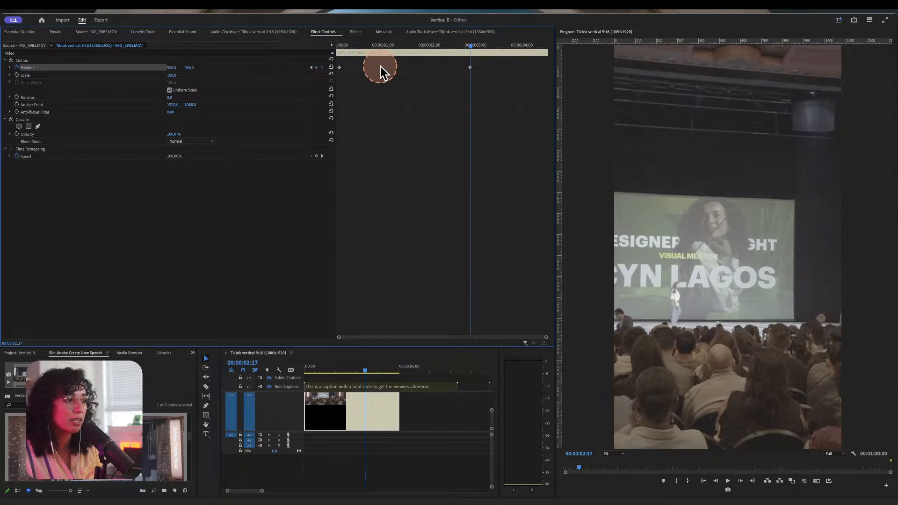
{"action": "left_click_drag", "start_coordinate": [471, 68], "coordinate": [546, 71]}
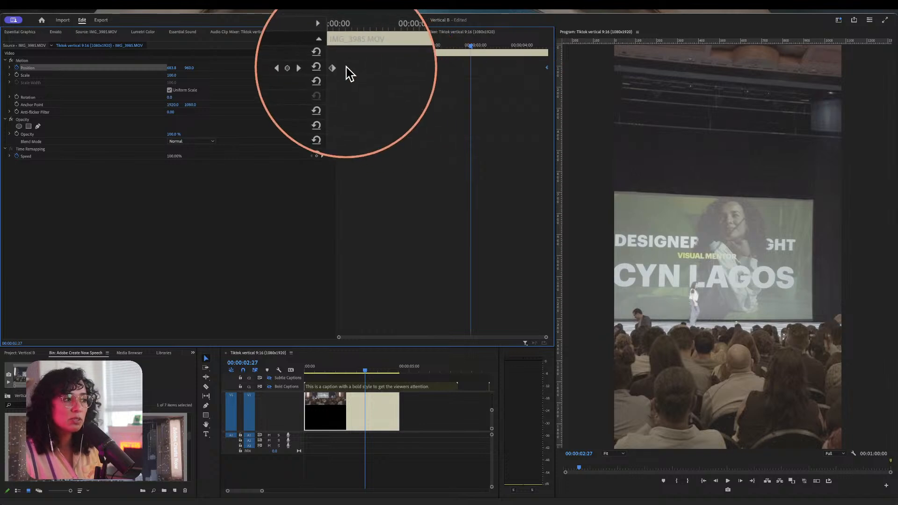
Play IMG_3985.MOV from the sequence start to check how the animated framing follows the speaker.
{"action": "left_click_drag", "start_coordinate": [473, 46], "coordinate": [336, 55]}
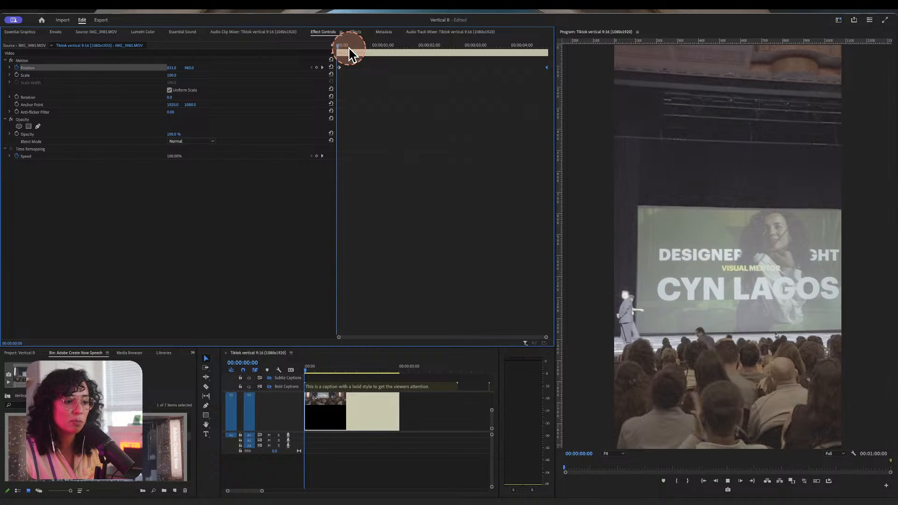
{"action": "key", "text": "space"}
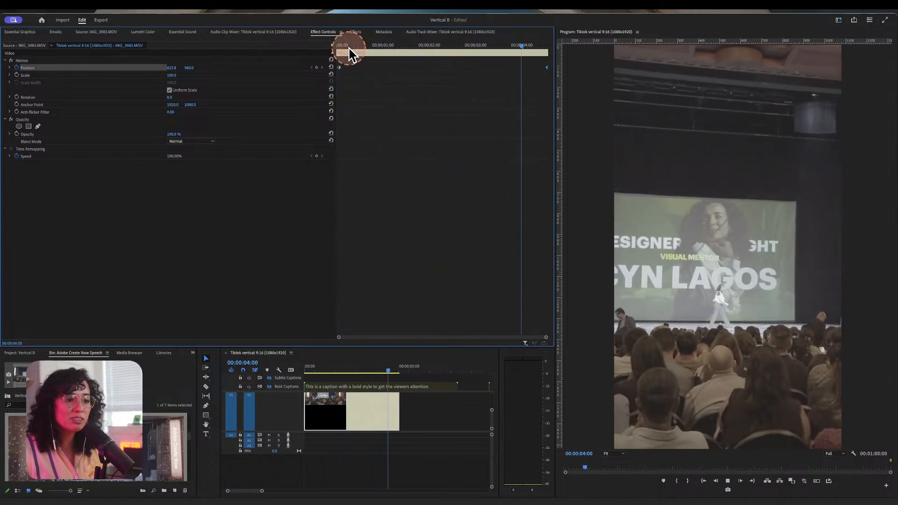
{"action": "key", "text": "space"}
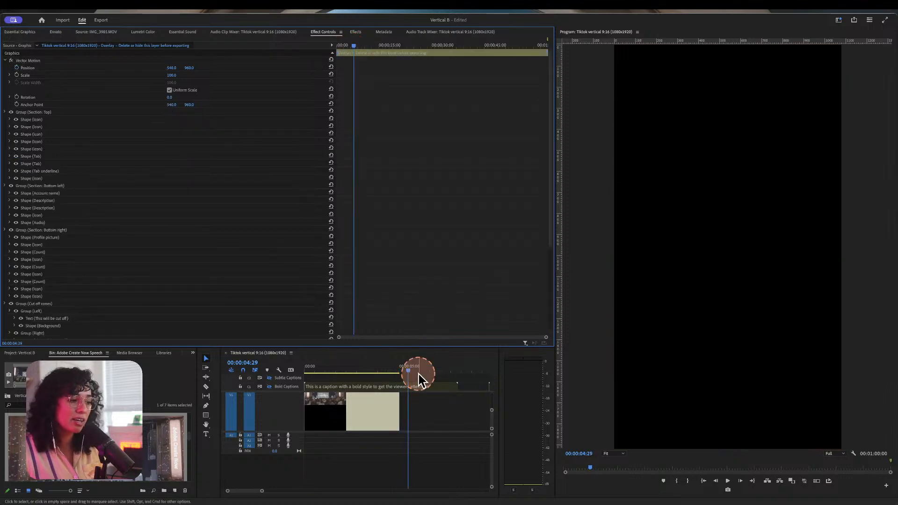
Scrub through the opening up to 00:00:01:16 and delete the IMG_3985.MOV clip from the timeline.
{"action": "left_click_drag", "start_coordinate": [408, 375], "coordinate": [281, 388]}
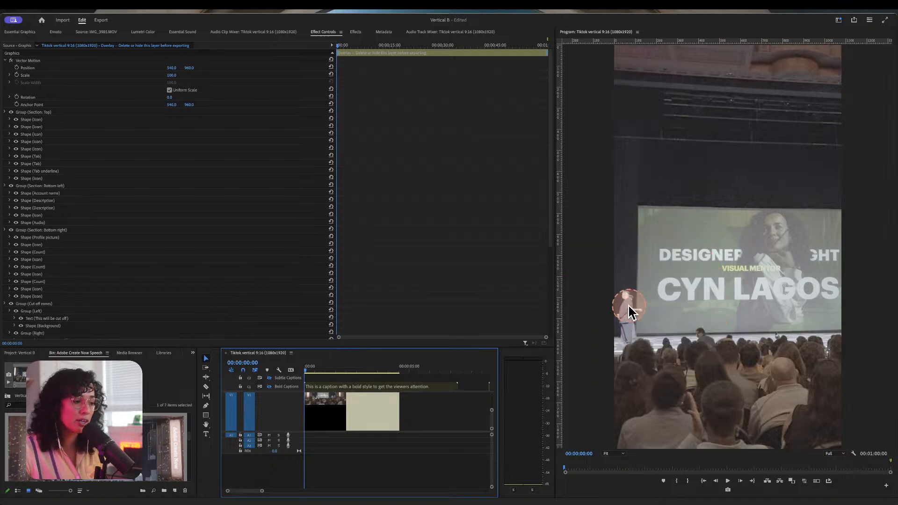
{"action": "left_click_drag", "start_coordinate": [307, 370], "coordinate": [352, 372]}
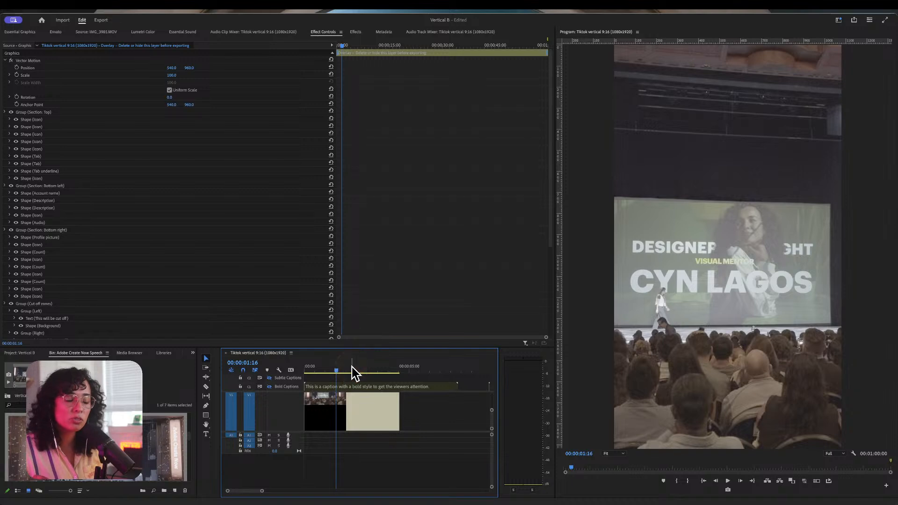
{"action": "left_click", "coordinate": [352, 406]}
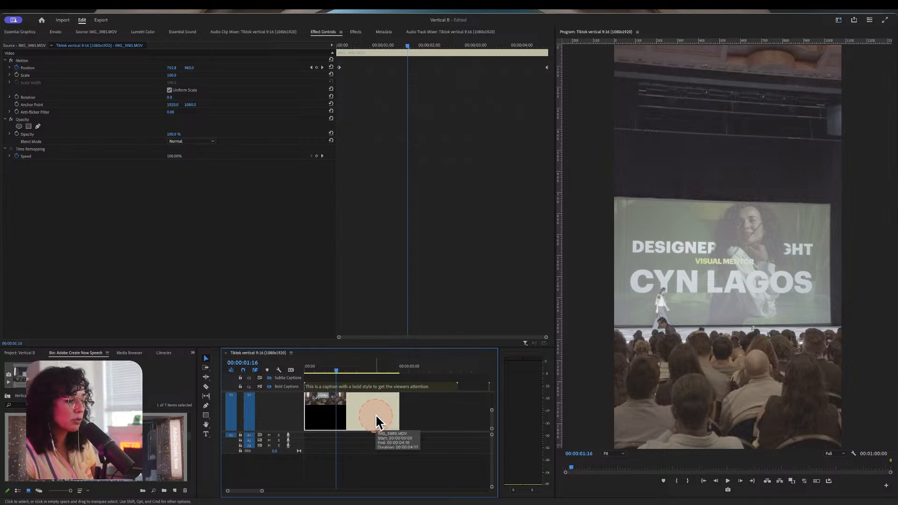
{"action": "key", "text": "Delete"}
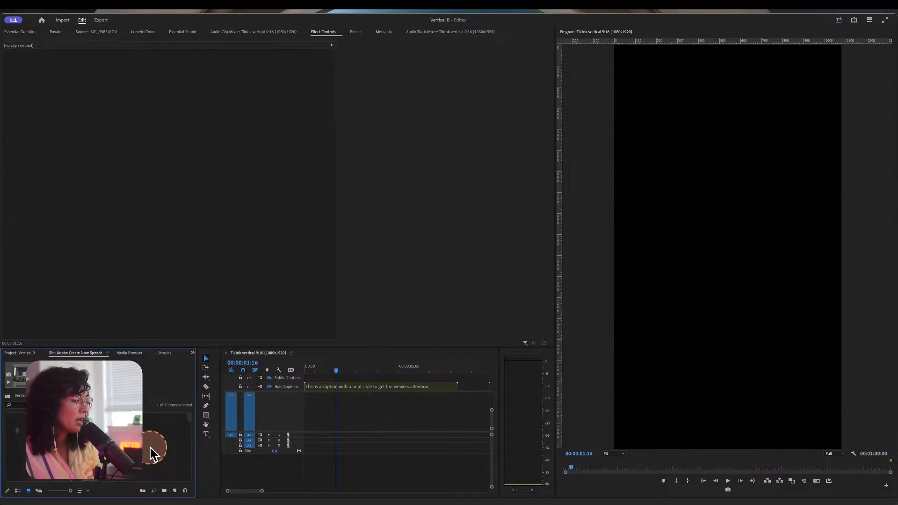
Select IMG_3984.MOV, IMG_3985.MOV and IMG_3986.MOV together in the enlarged Adobe Create Now Speech bin.
{"action": "key", "text": "grave"}
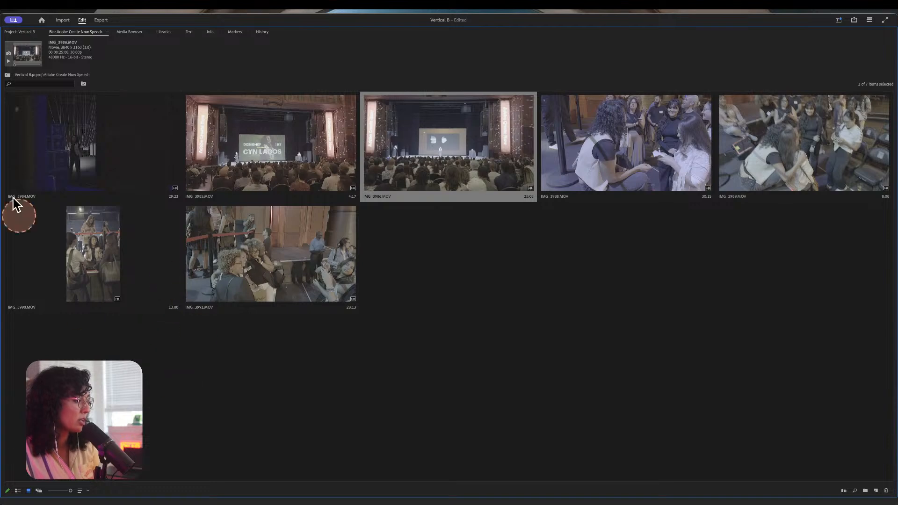
{"action": "left_click", "coordinate": [113, 143]}
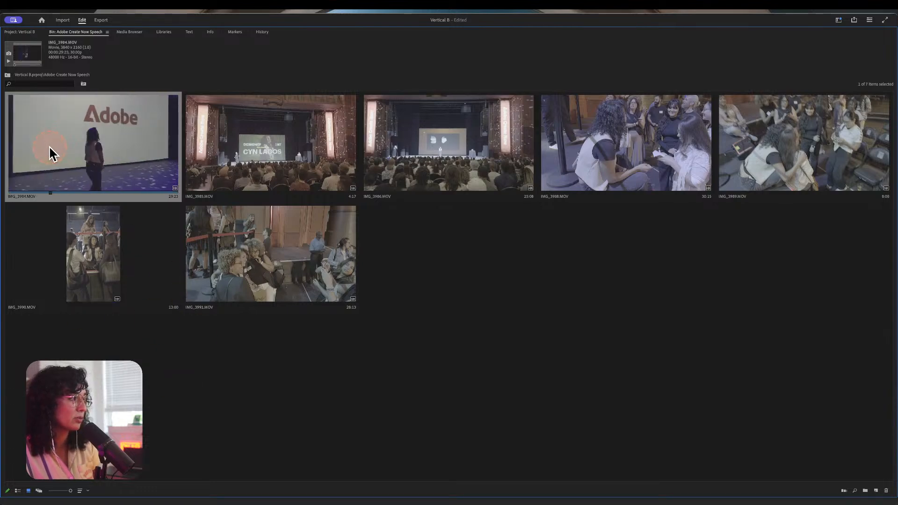
{"action": "key", "text": "grave"}
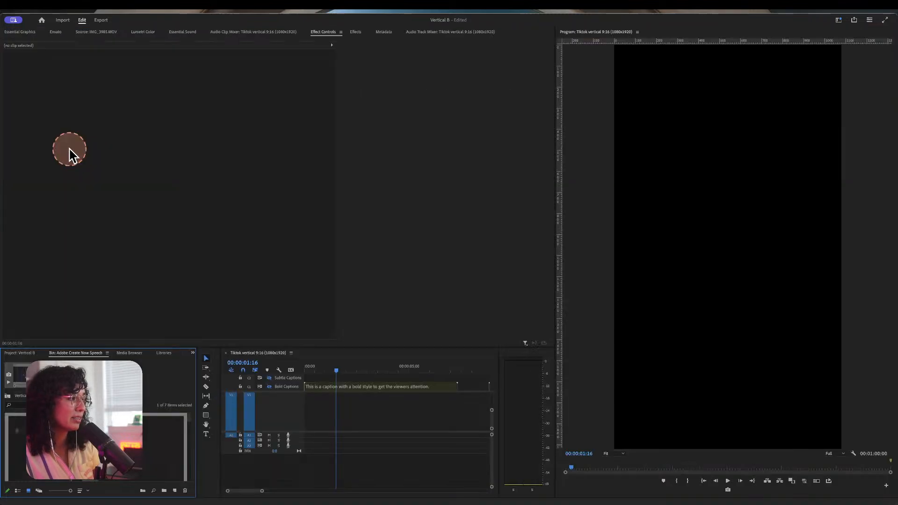
{"action": "key", "text": "grave"}
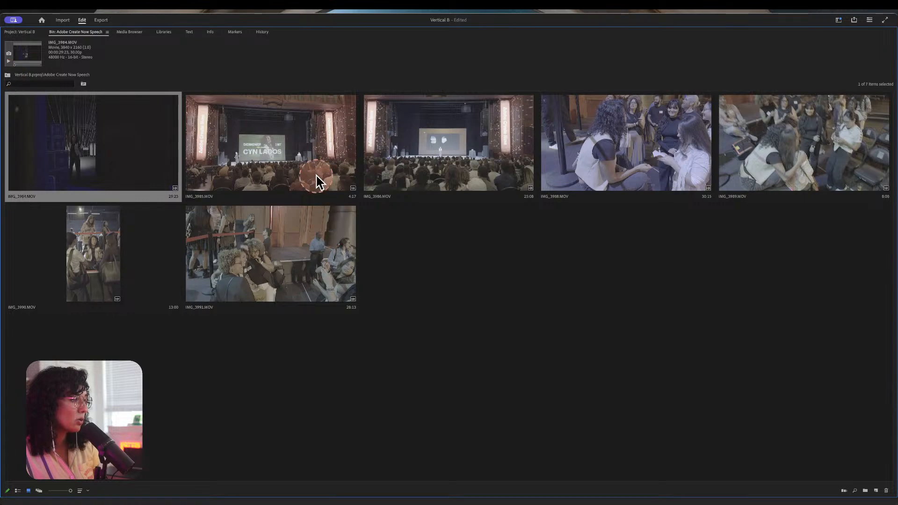
{"action": "left_click", "coordinate": [297, 150], "text": "shift"}
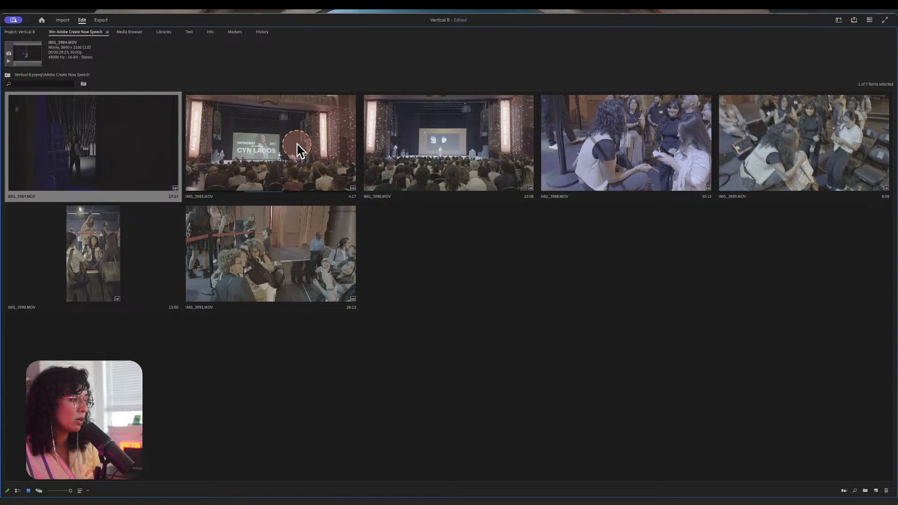
{"action": "left_click", "coordinate": [384, 146], "text": "shift"}
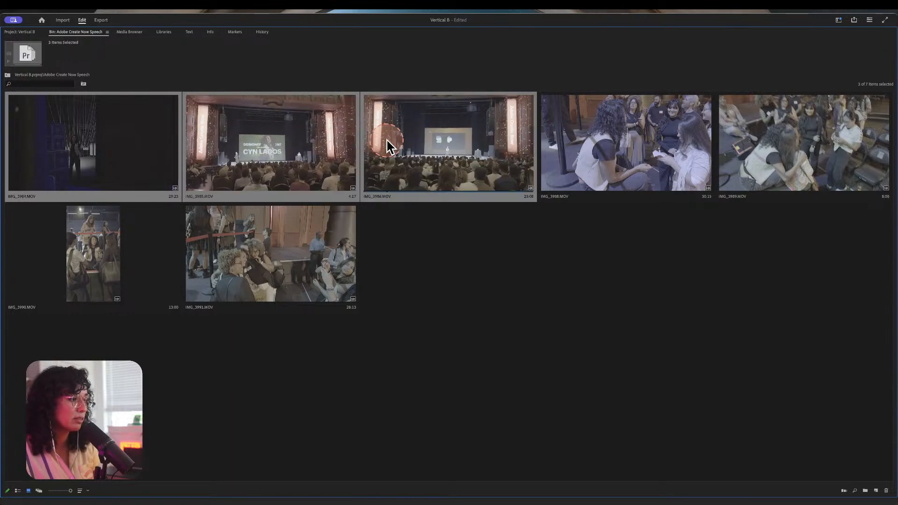
Quit the Pro Mouse pointer utility.
{"action": "right_click", "coordinate": [386, 146]}
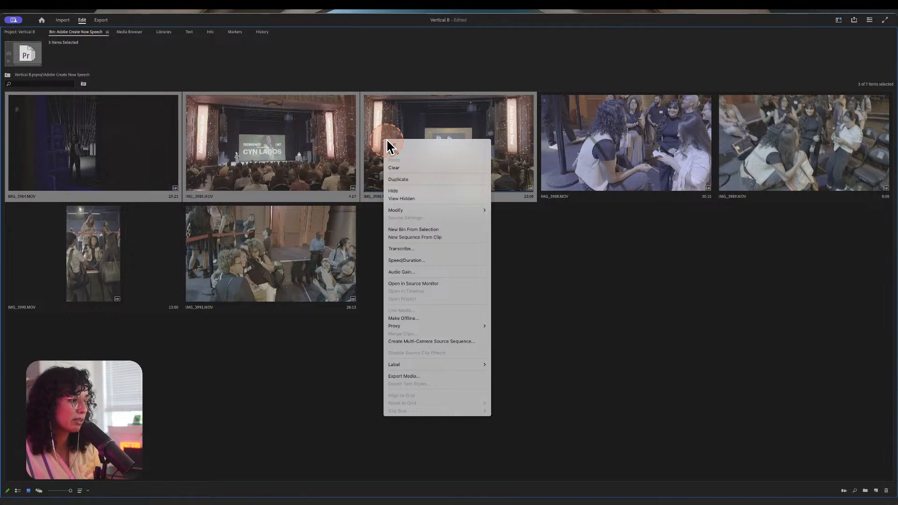
{"action": "left_click", "coordinate": [428, 342]}
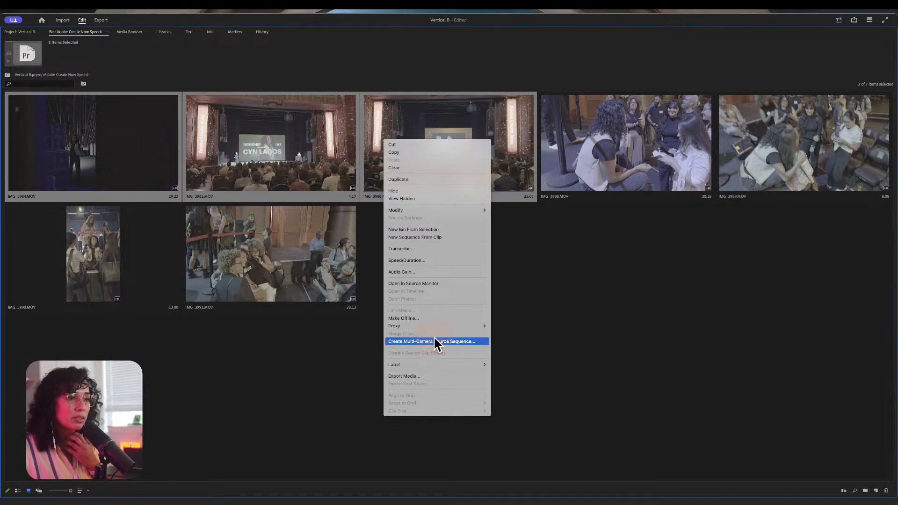
{"action": "left_click", "coordinate": [721, 13]}
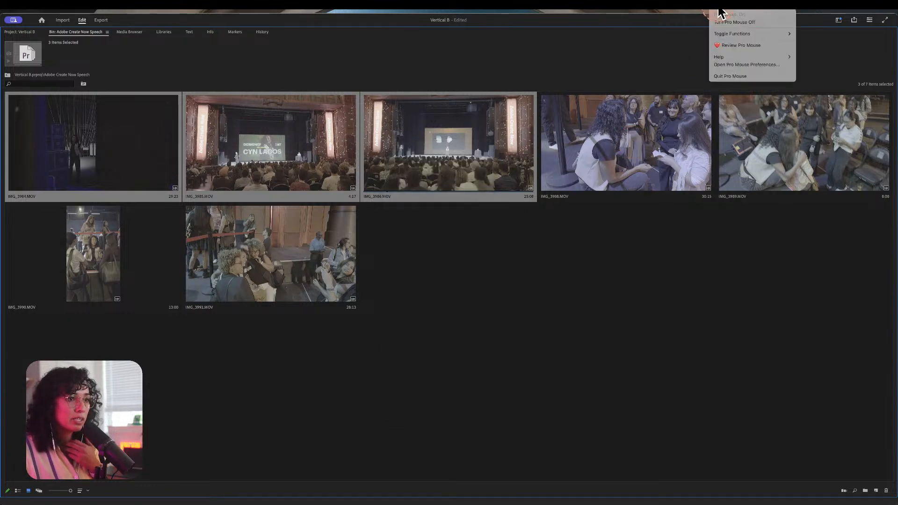
{"action": "left_click", "coordinate": [730, 77]}
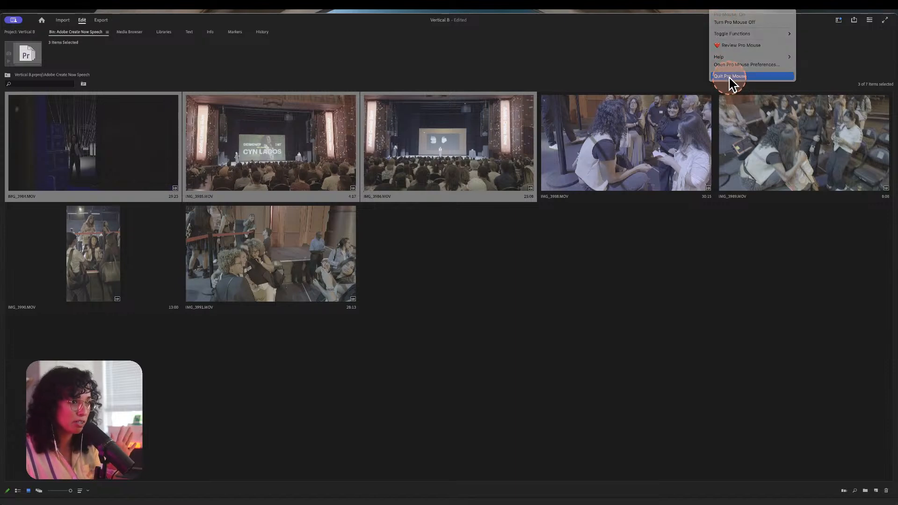
Create a multi-camera source sequence from the three selected clips, synchronized by In Points with Camera 1 audio and enumerated cameras.
{"action": "right_click", "coordinate": [461, 140]}
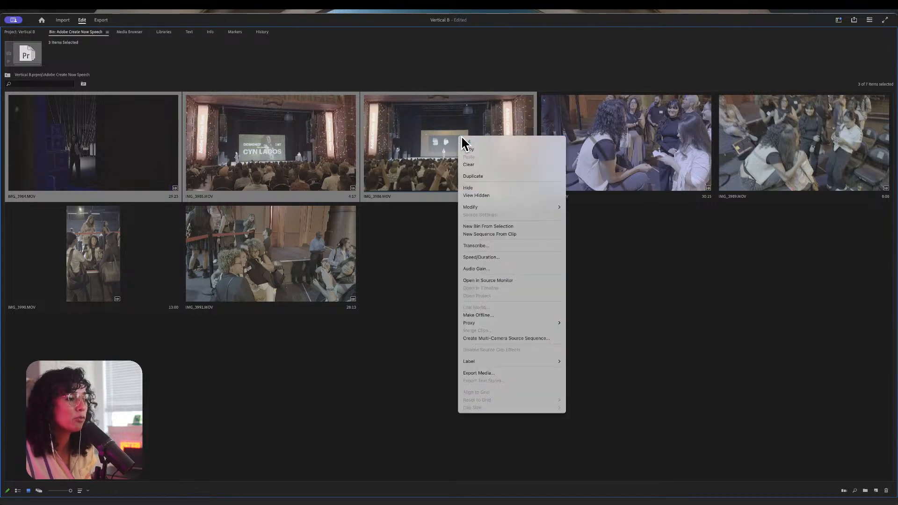
{"action": "left_click", "coordinate": [509, 338]}
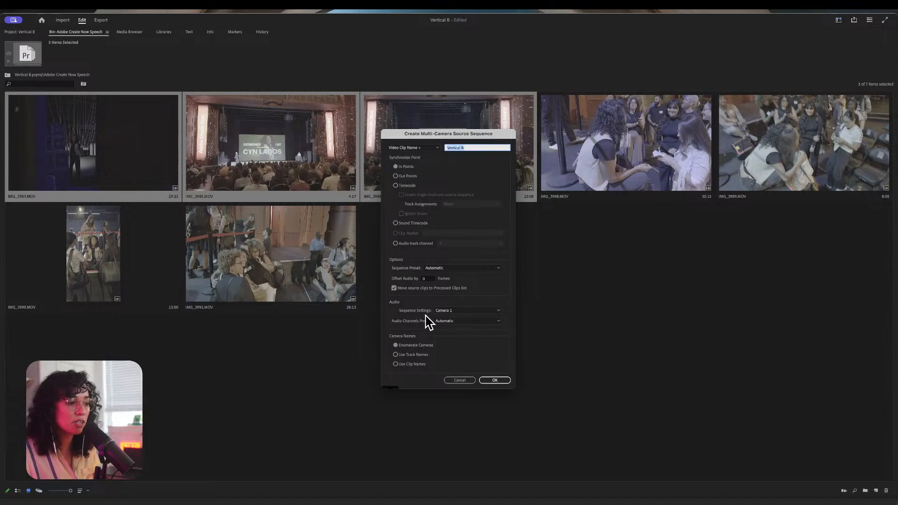
{"action": "left_click", "coordinate": [448, 311]}
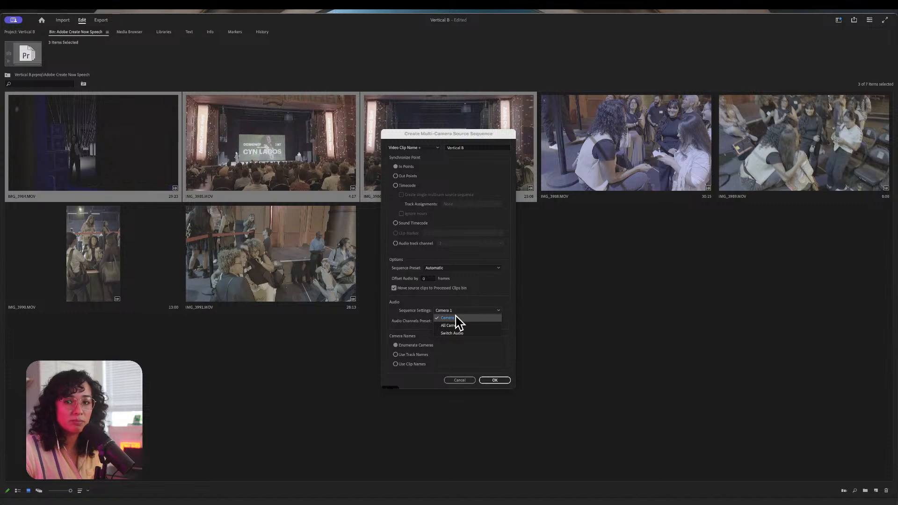
{"action": "left_click", "coordinate": [415, 327]}
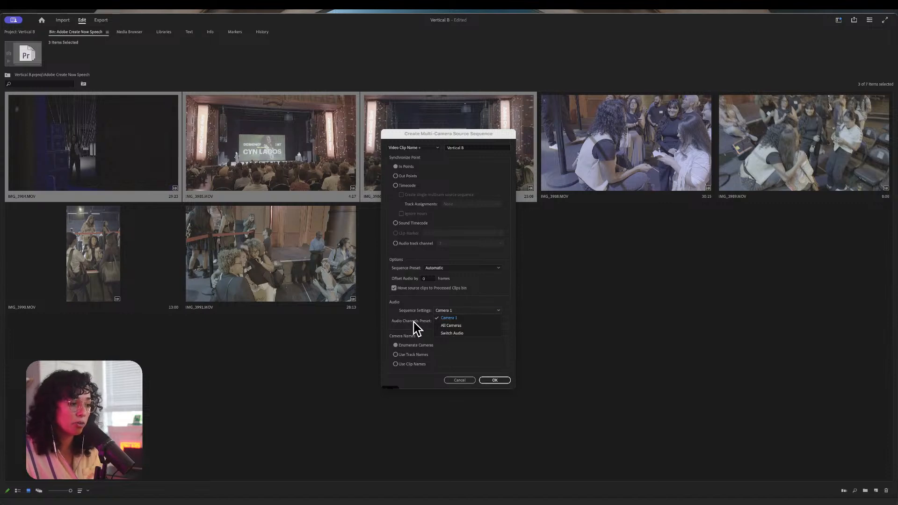
{"action": "left_click", "coordinate": [489, 381]}
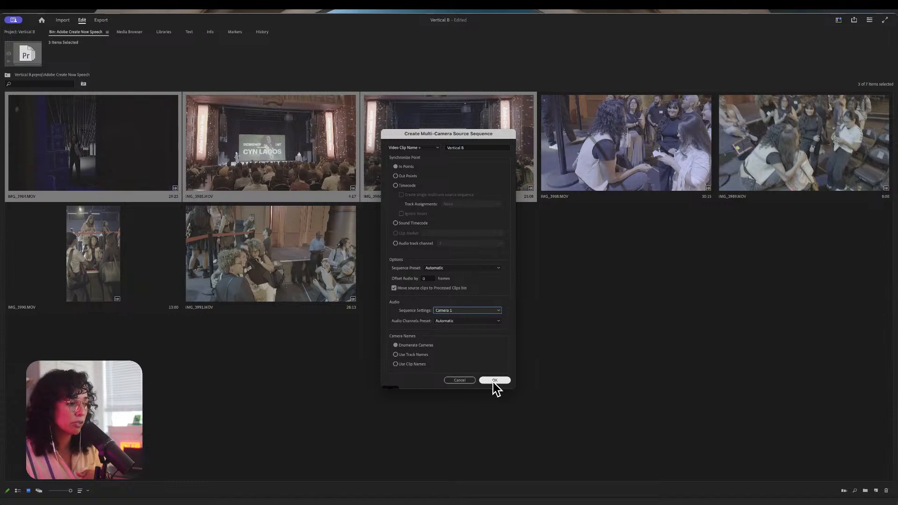
{"action": "left_click", "coordinate": [495, 381]}
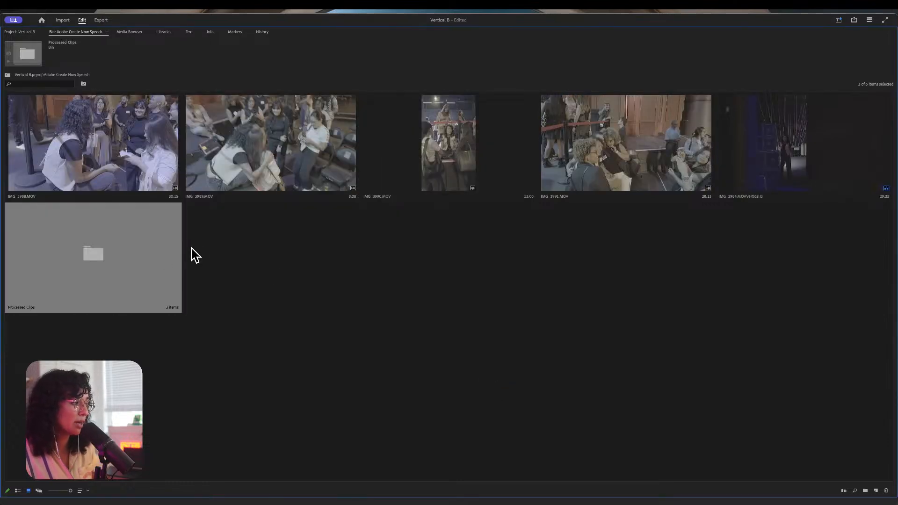
Open the Processed Clips bin and skim the footage of IMG_3984.MOV.
{"action": "double_click", "coordinate": [90, 255]}
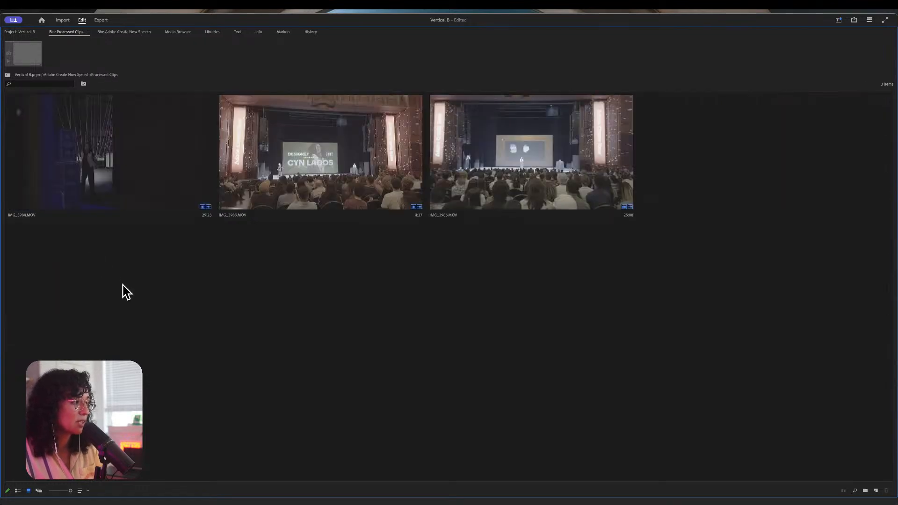
{"action": "left_click", "coordinate": [118, 192]}
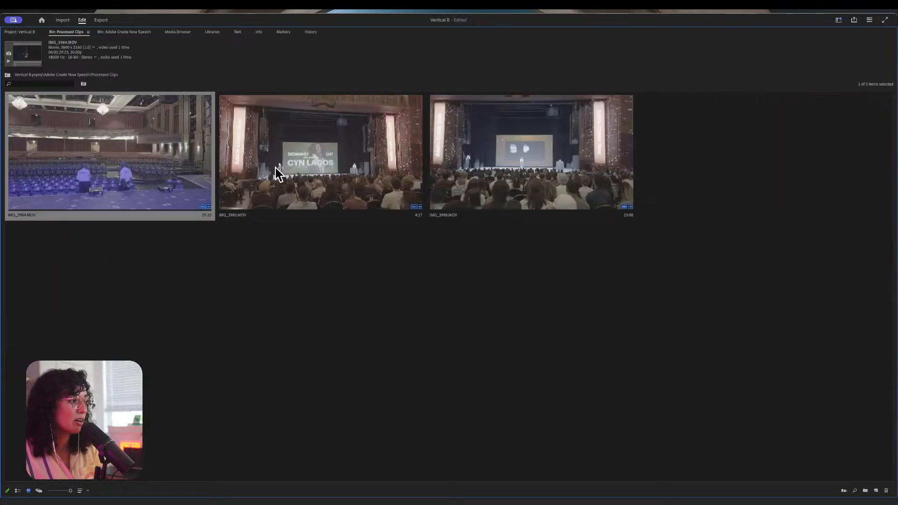
Check the IMG_3985.MOV and IMG_3986.MOV clips, then return to the Adobe Create Now Speech bin and show its items as a list.
{"action": "left_click", "coordinate": [275, 175]}
{"action": "left_click", "coordinate": [486, 173]}
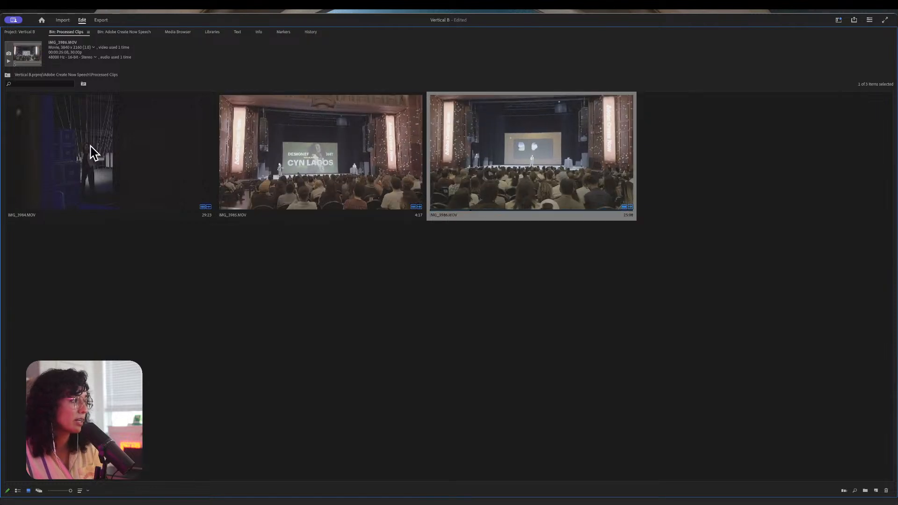
{"action": "left_click", "coordinate": [7, 75]}
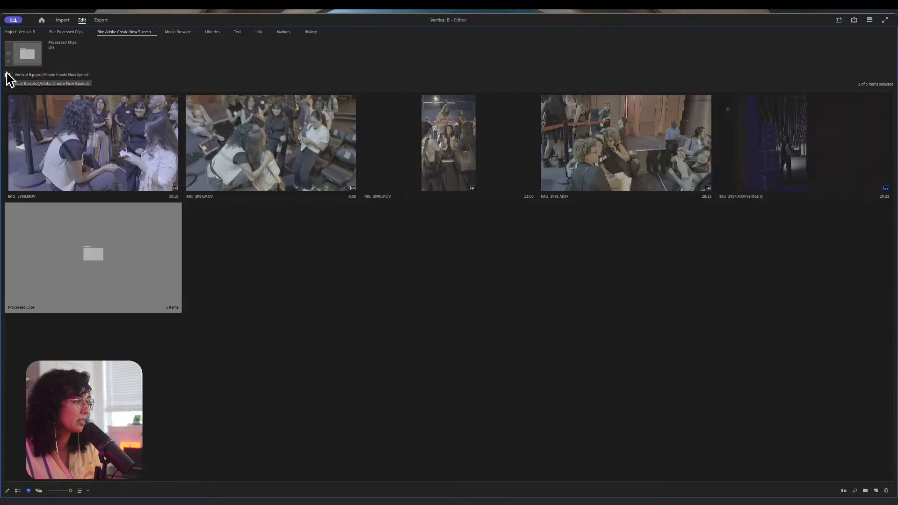
{"action": "left_click", "coordinate": [17, 491]}
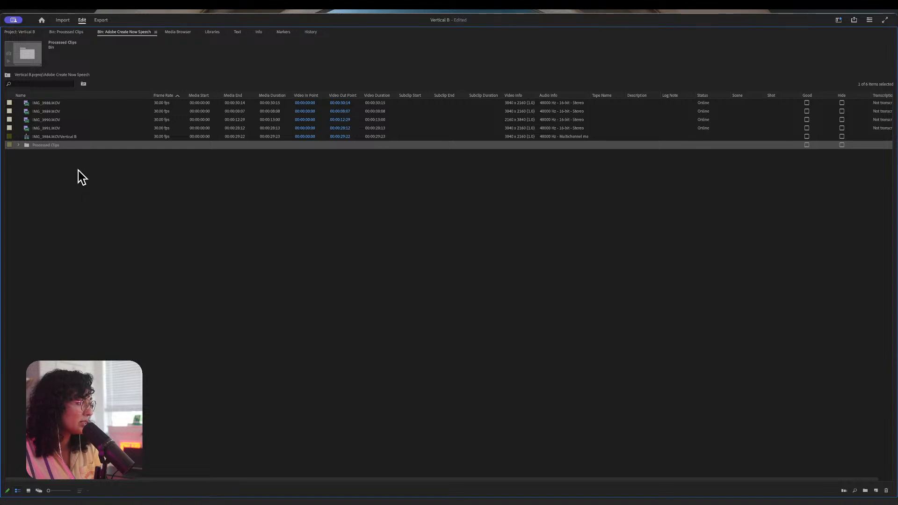
Create a new sequence from the IMG_3984.MOVVertical B multi-camera source sequence.
{"action": "left_click", "coordinate": [43, 136]}
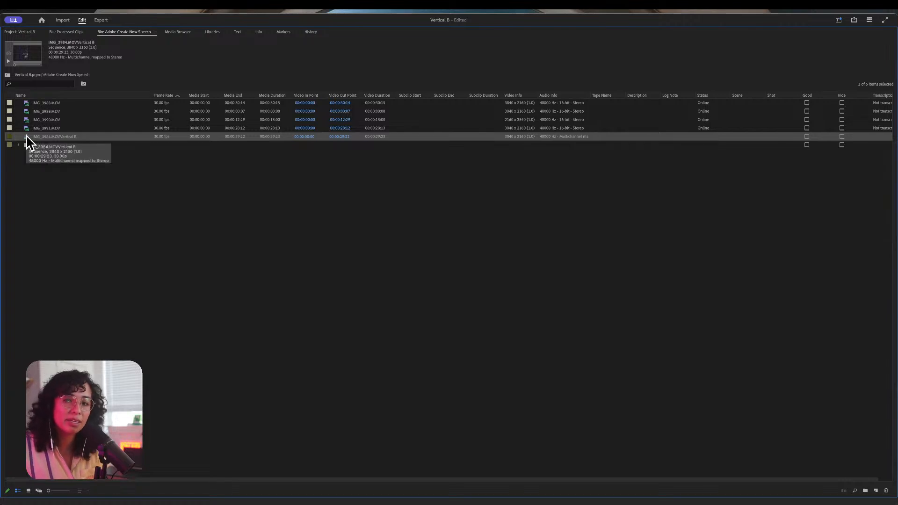
{"action": "right_click", "coordinate": [27, 137]}
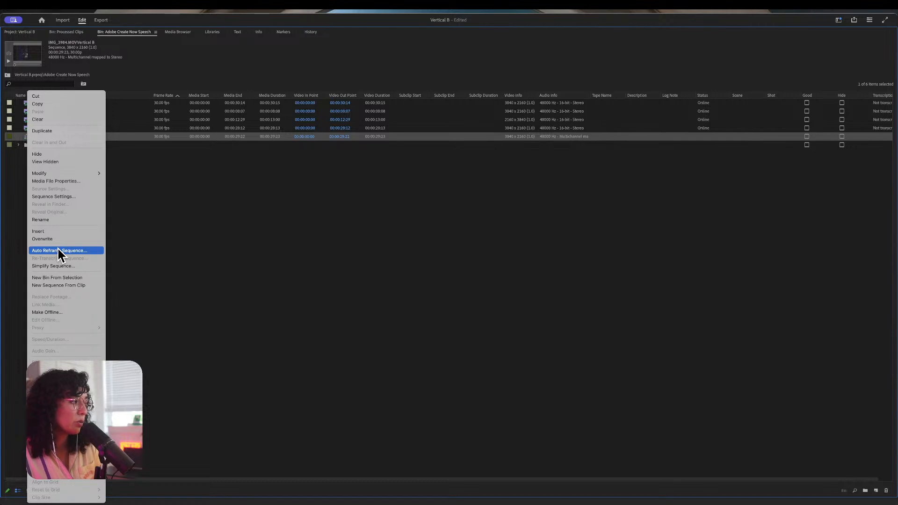
{"action": "left_click", "coordinate": [66, 284]}
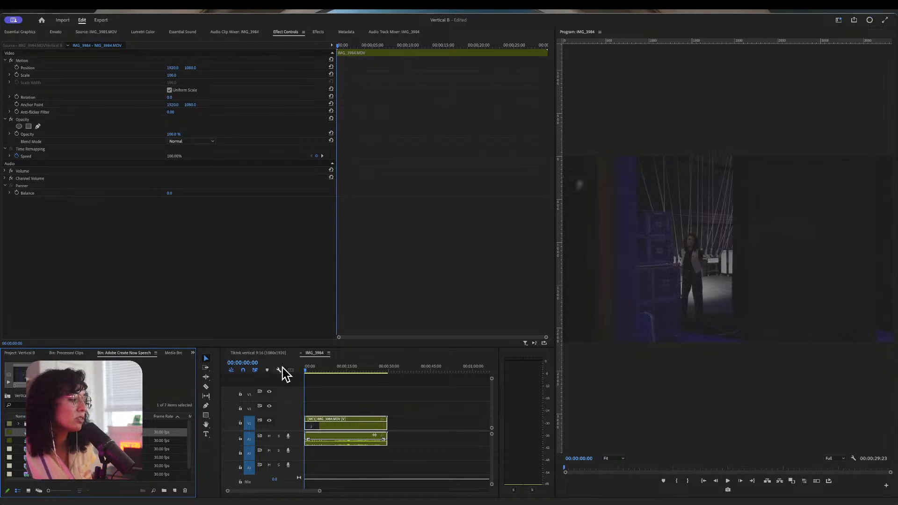
View the start of the Tiktok vertical 9:16 sequence, then return to the beginning of the IMG_3984 sequence.
{"action": "left_click", "coordinate": [276, 355]}
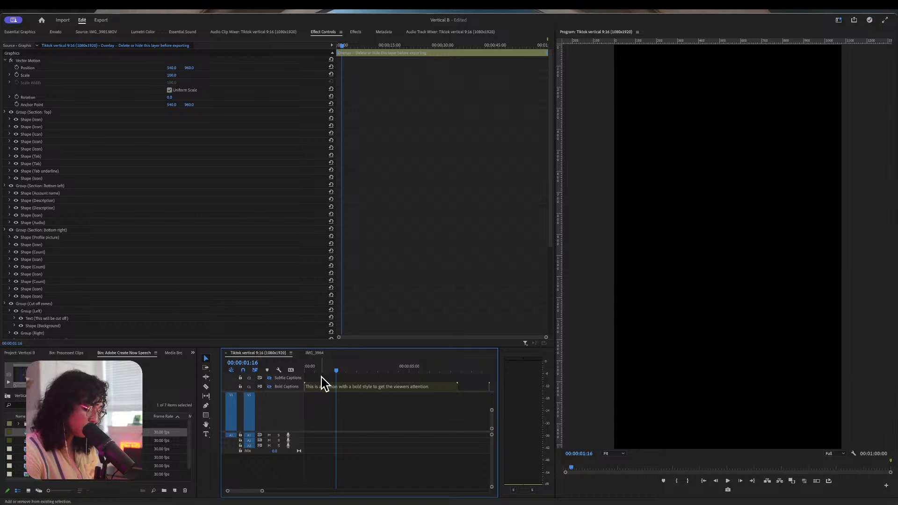
{"action": "key", "text": "Home"}
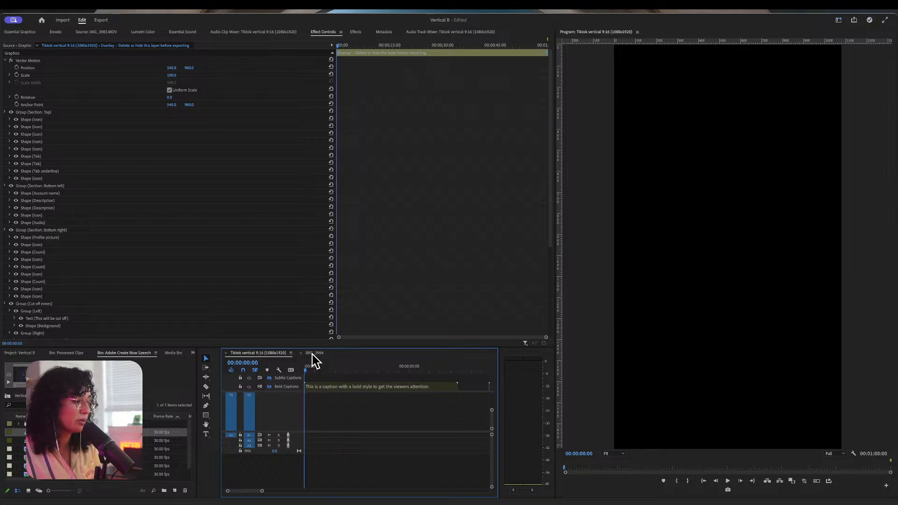
{"action": "left_click", "coordinate": [316, 355]}
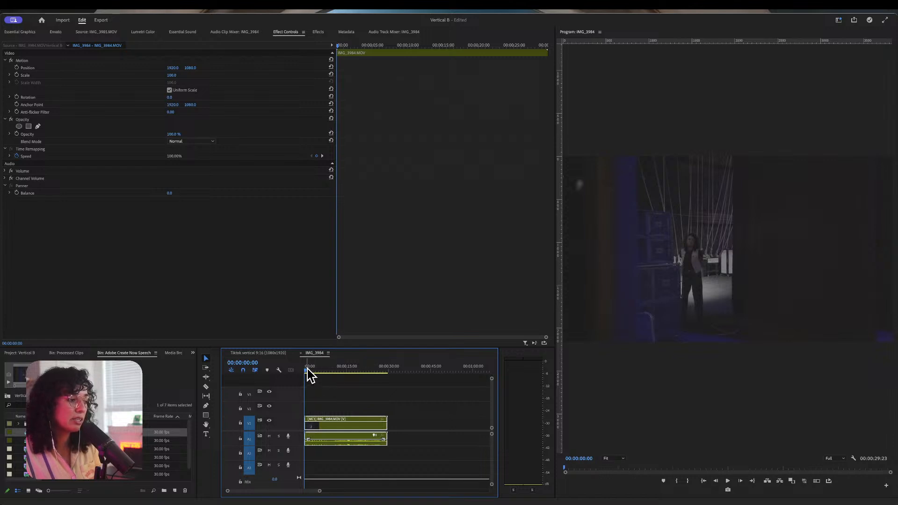
{"action": "mouse_move", "coordinate": [307, 368]}
{"action": "left_mouse_down"}
{"action": "mouse_move", "coordinate": [321, 370]}
{"action": "mouse_move", "coordinate": [301, 370]}
{"action": "left_mouse_up"}
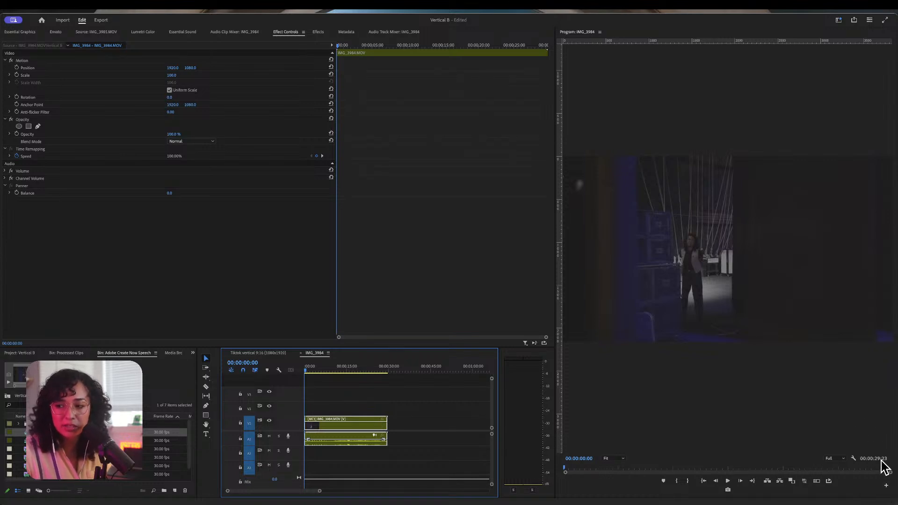
Examine the Program monitor's Button Editor to locate the Toggle Multi-Camera View control, keeping the button layout as it is.
{"action": "left_click", "coordinate": [887, 484]}
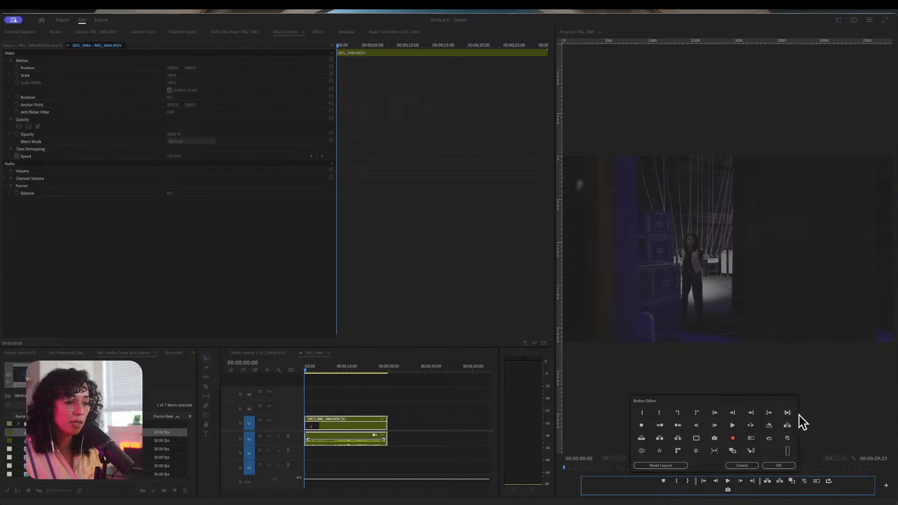
{"action": "left_click", "coordinate": [840, 412]}
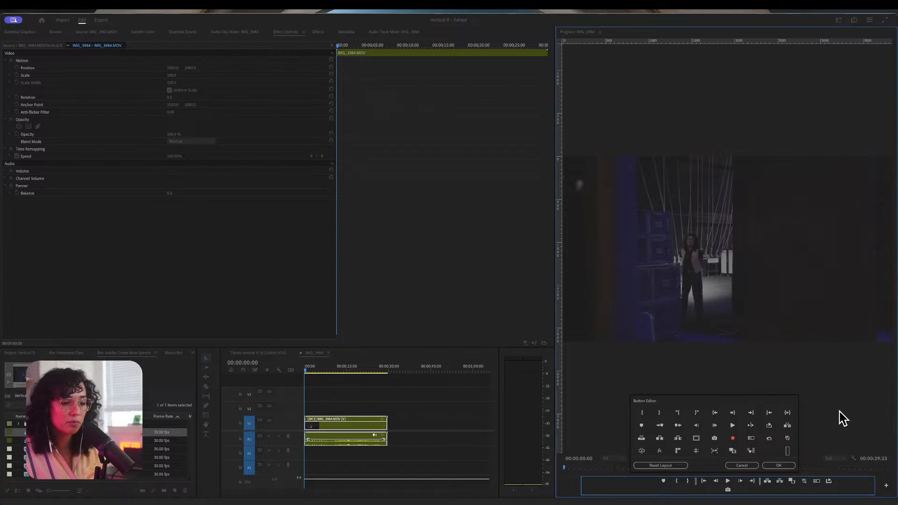
{"action": "left_click", "coordinate": [734, 466]}
{"action": "key", "text": "grave"}
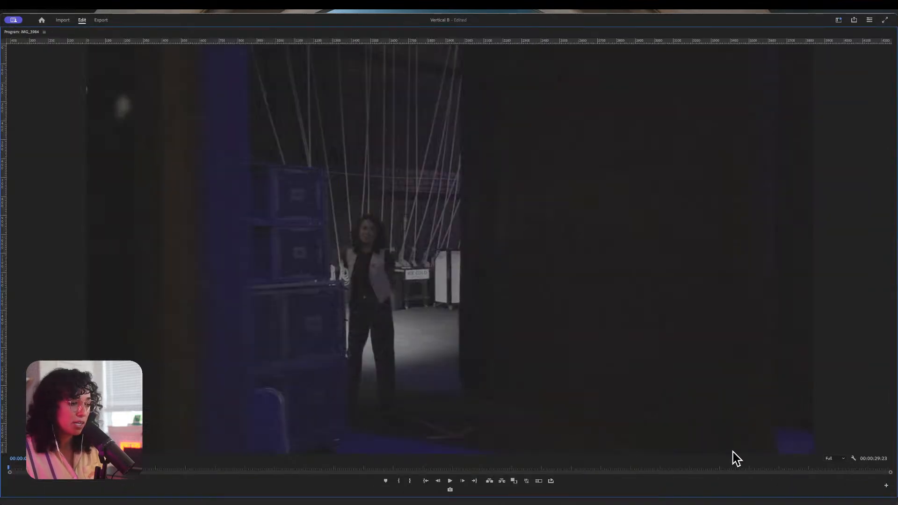
{"action": "left_click", "coordinate": [886, 486]}
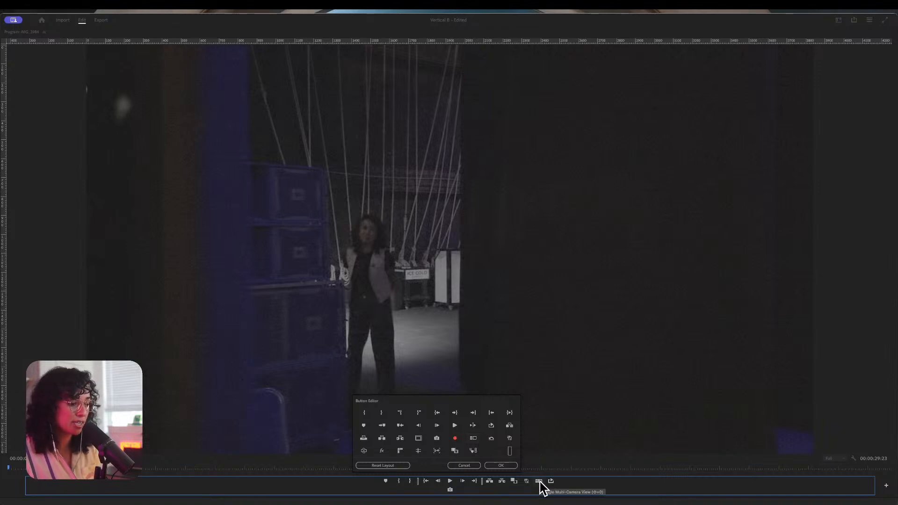
{"action": "left_click", "coordinate": [508, 466]}
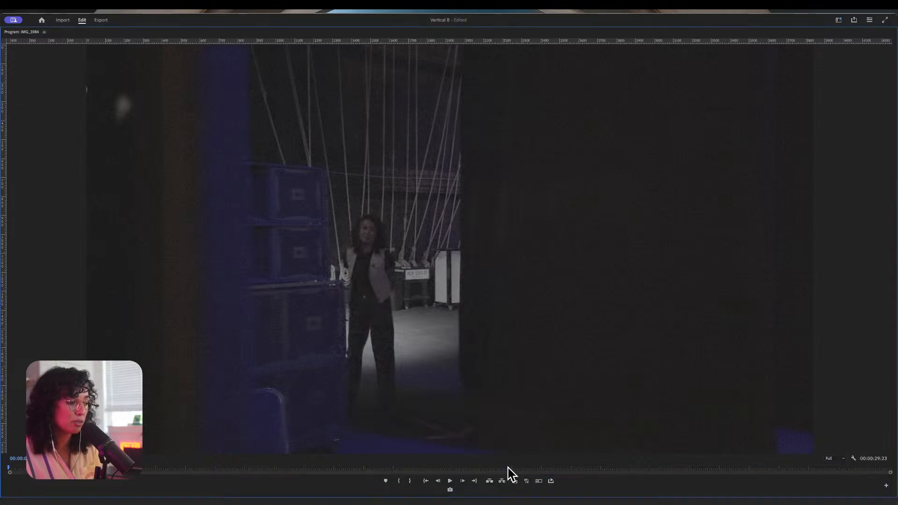
{"action": "key", "text": "grave"}
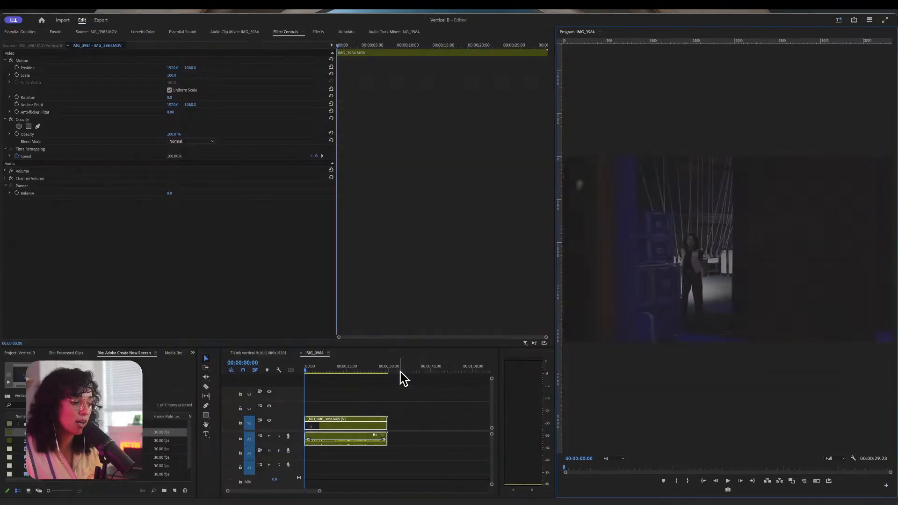
Turn on multi-camera view in an enlarged Program monitor and switch among the three camera angles, ending on camera 1.
{"action": "left_click", "coordinate": [817, 482]}
{"action": "key", "text": "grave"}
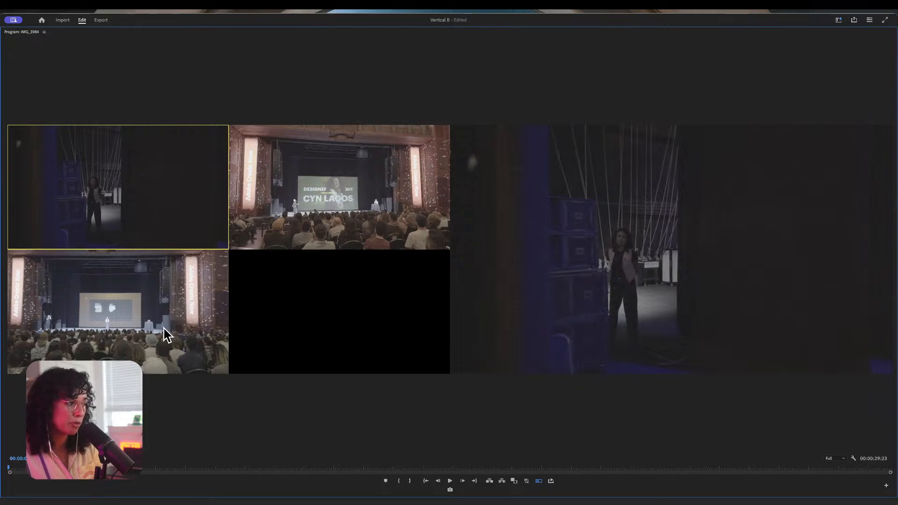
{"action": "left_click", "coordinate": [308, 177]}
{"action": "left_click", "coordinate": [154, 281]}
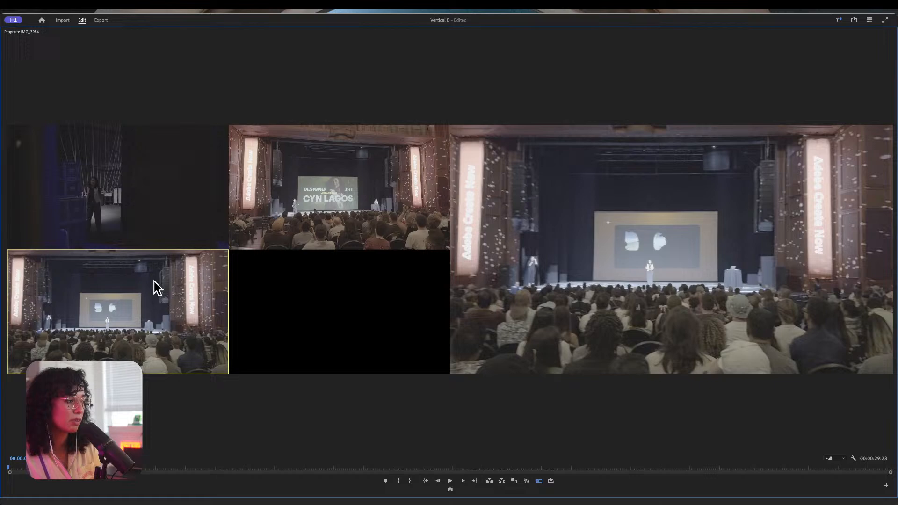
{"action": "left_click", "coordinate": [156, 194]}
{"action": "left_click", "coordinate": [272, 187]}
{"action": "left_click", "coordinate": [63, 202]}
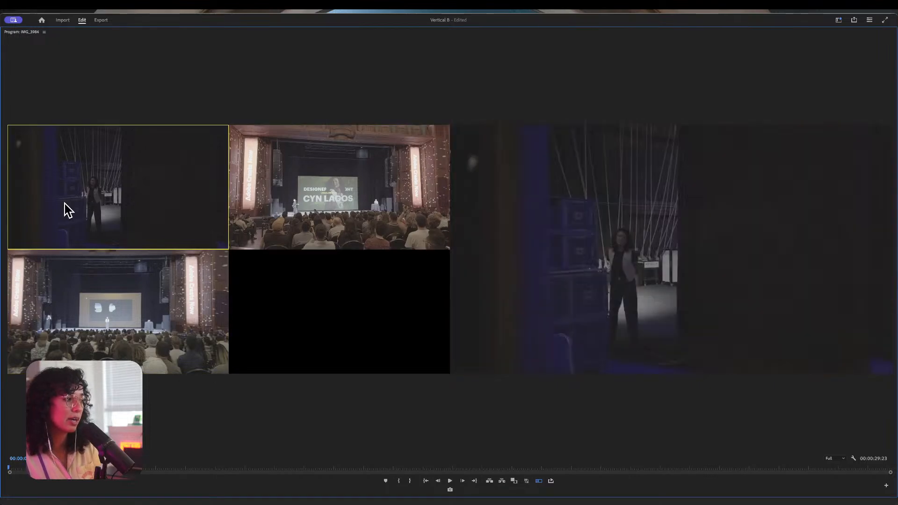
Try a live cut to camera 2 during playback, then stop and move the playhead back to the sequence start.
{"action": "left_click", "coordinate": [450, 481]}
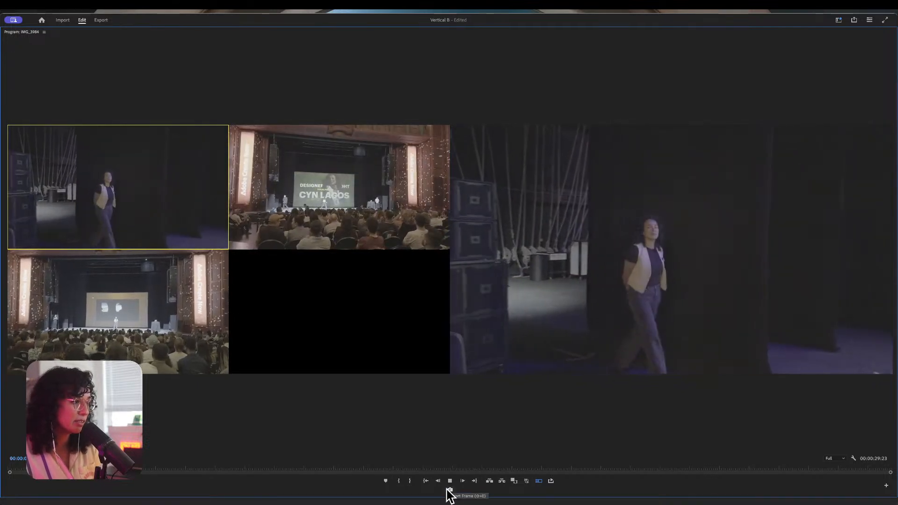
{"action": "key", "text": "2"}
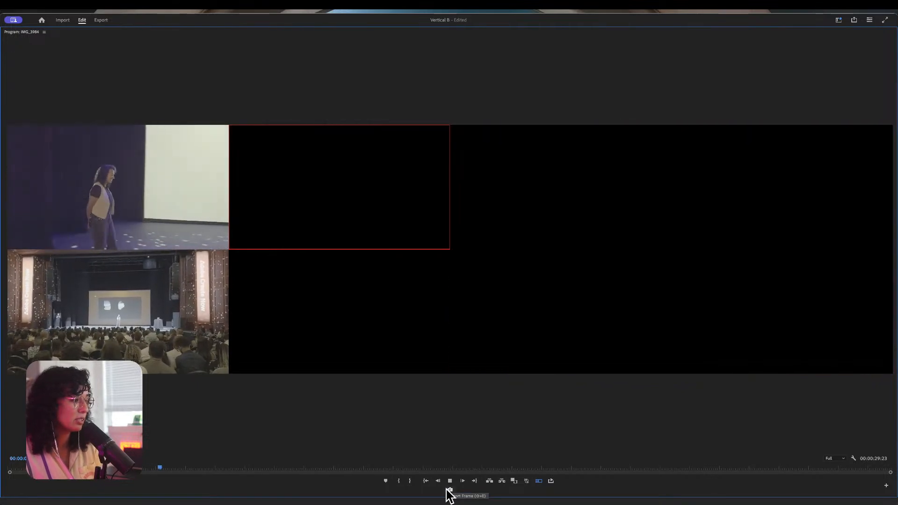
{"action": "key", "text": "space"}
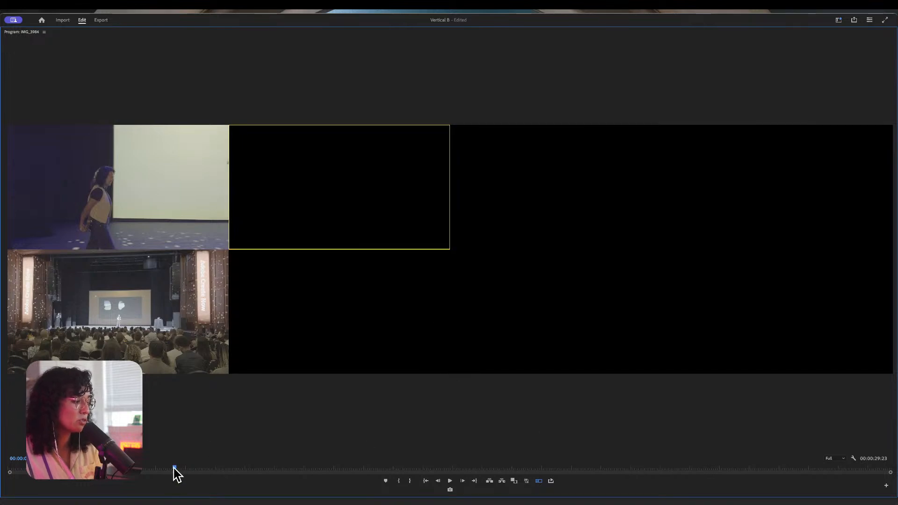
{"action": "left_click_drag", "start_coordinate": [174, 467], "coordinate": [7, 452]}
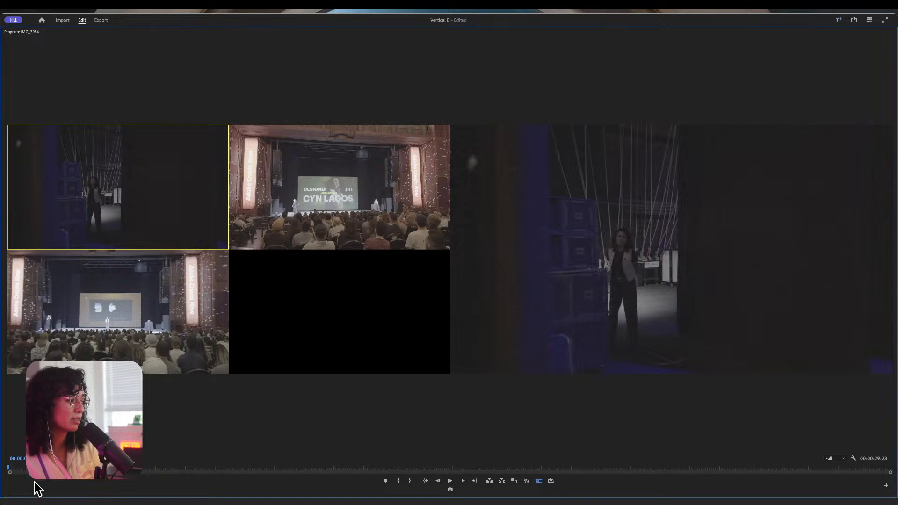
Play the sequence from the start and record live cuts from camera 1 to camera 2, back to camera 1, and to camera 3.
{"action": "left_click", "coordinate": [450, 481]}
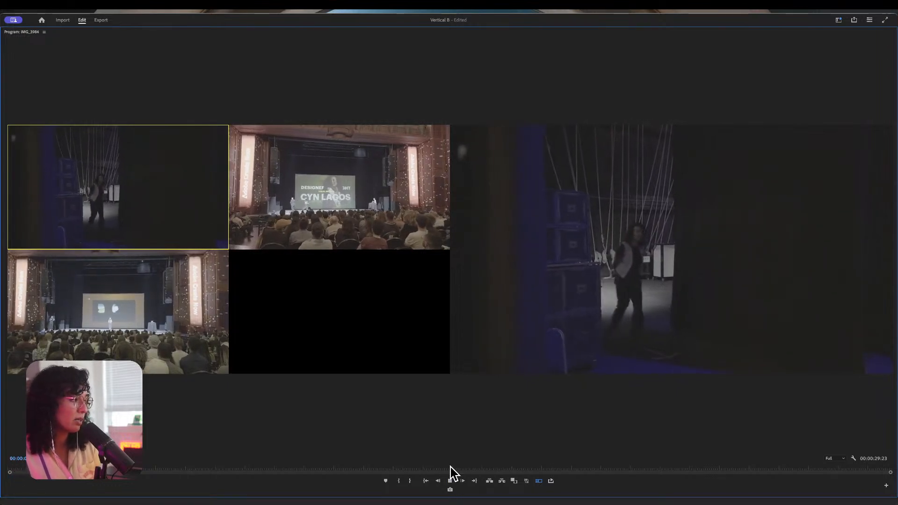
{"action": "key", "text": "2"}
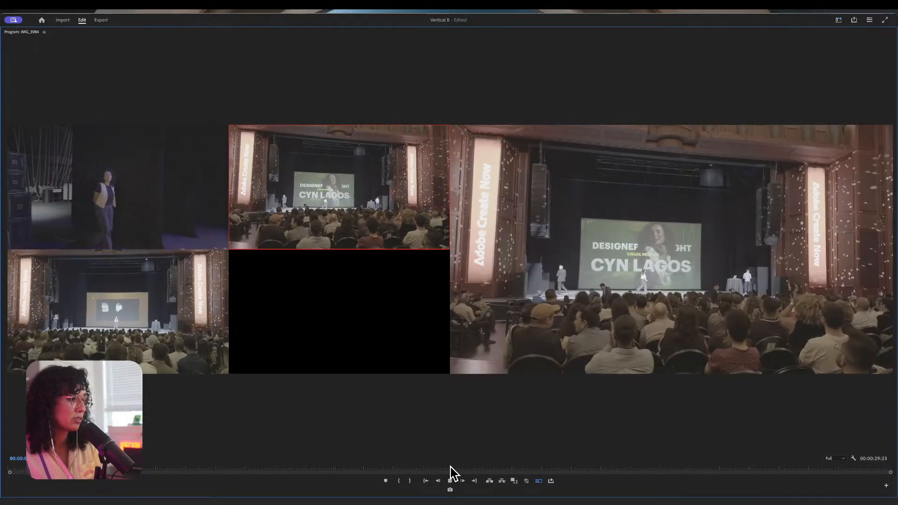
{"action": "key", "text": "1"}
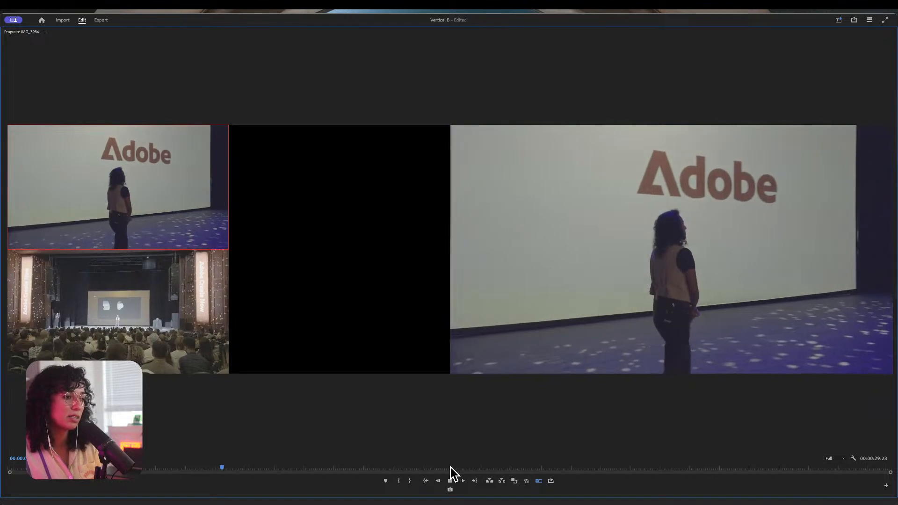
{"action": "key", "text": "2"}
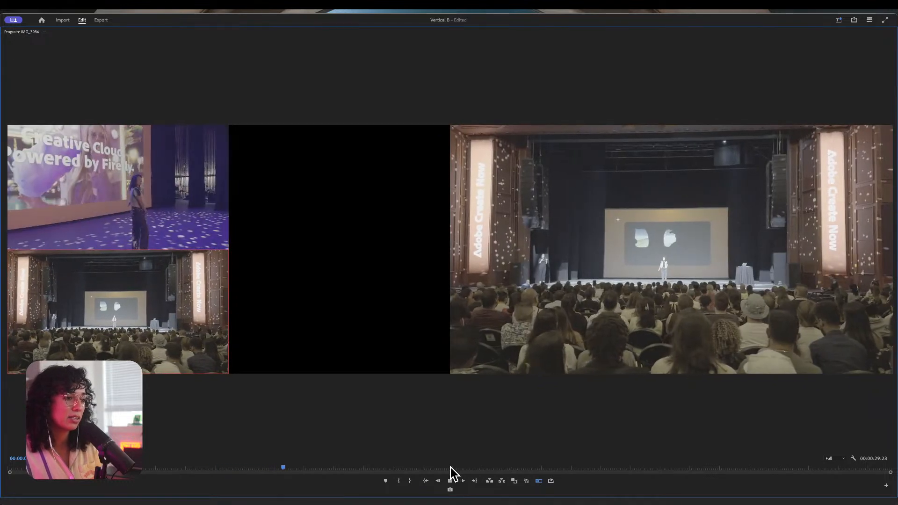
{"action": "key", "text": "space"}
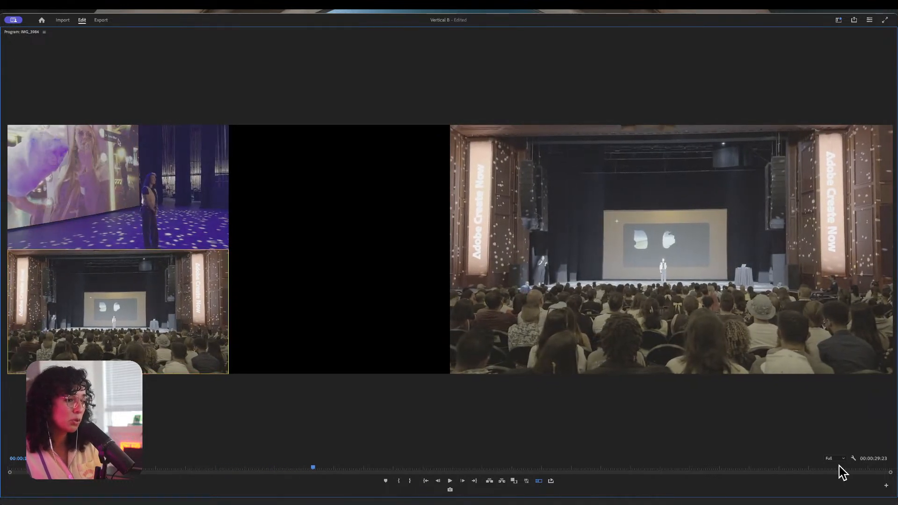
Enlarge the IMG_3984 timeline and examine the recorded camera cuts on Video 1 at close range.
{"action": "key", "text": "grave"}
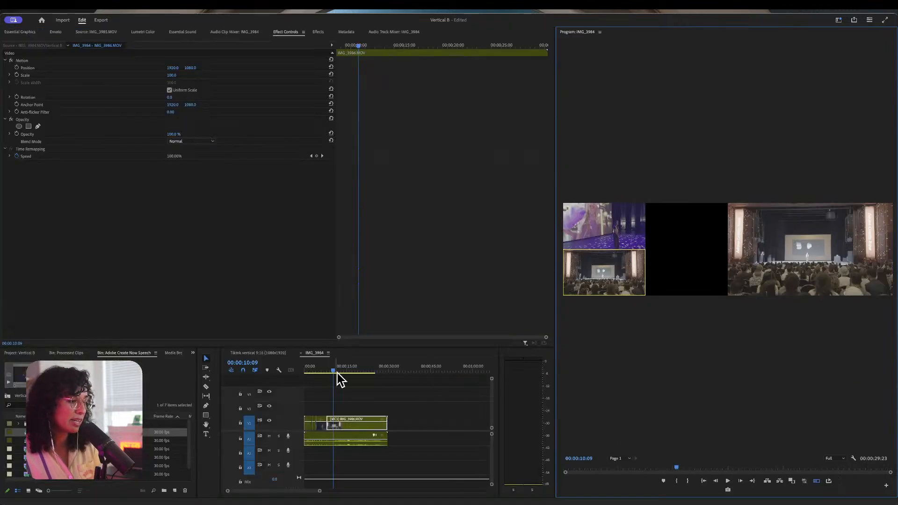
{"action": "left_click", "coordinate": [344, 391]}
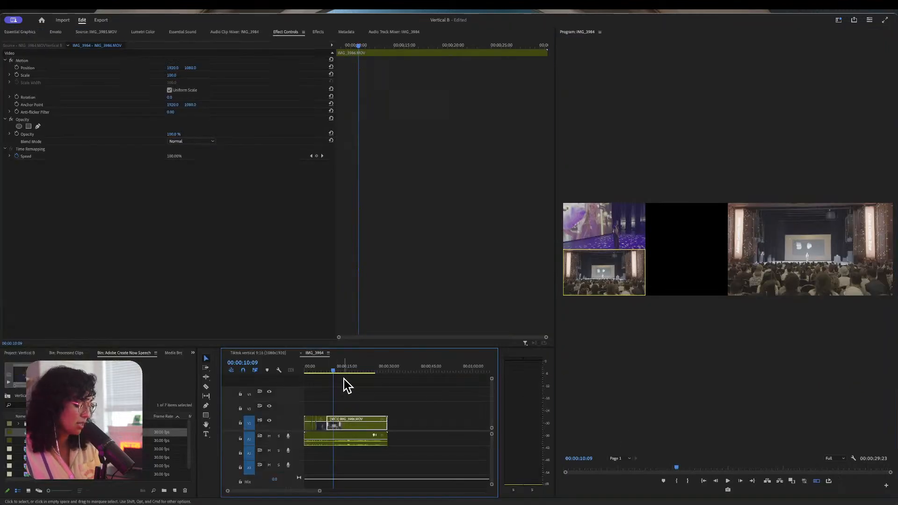
{"action": "key", "text": "grave"}
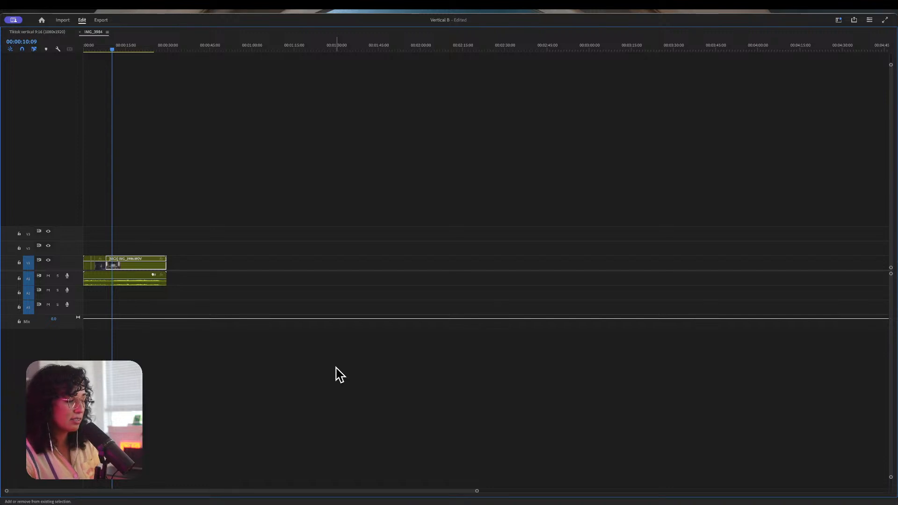
{"action": "key", "text": "shift+equal"}
{"action": "key", "text": "equal"}
{"action": "key", "text": "equal"}
{"action": "key", "text": "equal"}
{"action": "key", "text": "equal"}
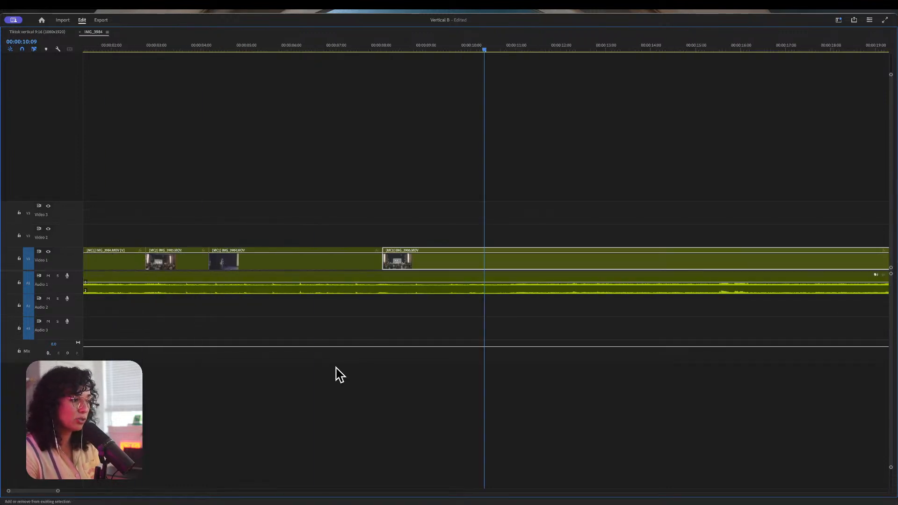
{"action": "key", "text": "minus"}
{"action": "key", "text": "equal"}
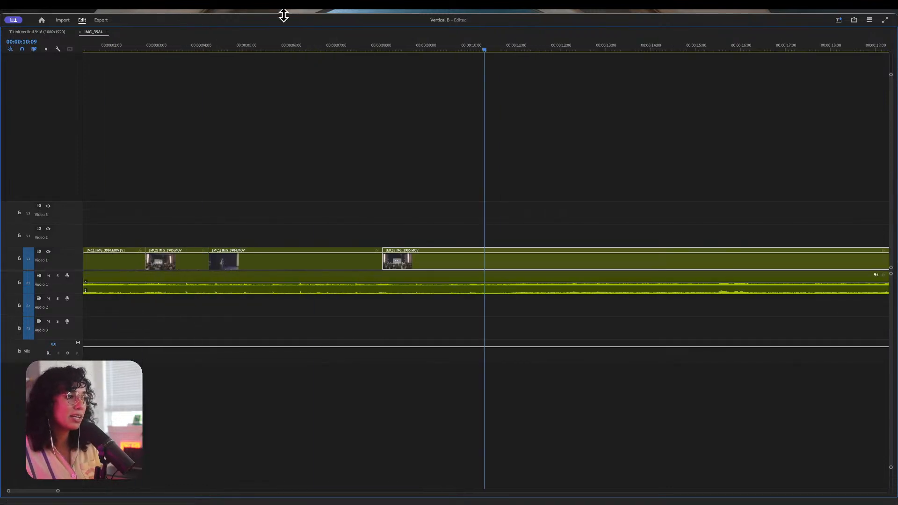
Return the playhead to the sequence start and try to roll the first cut on Video 1, from camera 1 to camera 2, slightly later.
{"action": "left_click", "coordinate": [285, 47]}
{"action": "left_click_drag", "start_coordinate": [218, 68], "coordinate": [9, 65]}
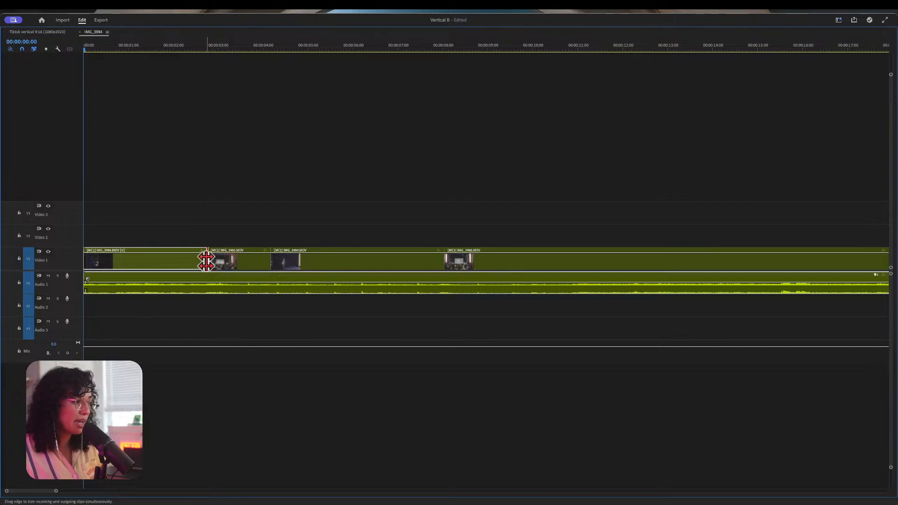
{"action": "left_click_drag", "start_coordinate": [205, 259], "coordinate": [224, 262]}
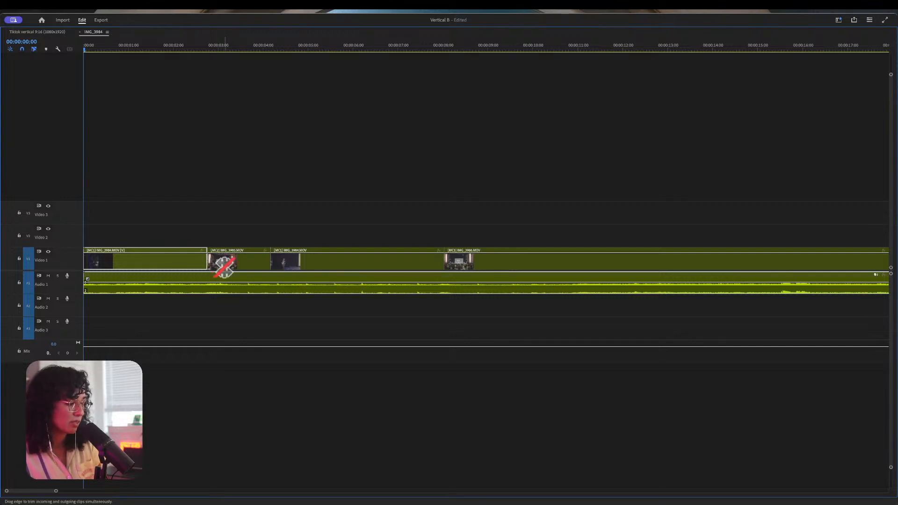
Scrub across the first cut from camera 1 to camera 2 to check the angle change in the Program monitor.
{"action": "key", "text": "grave"}
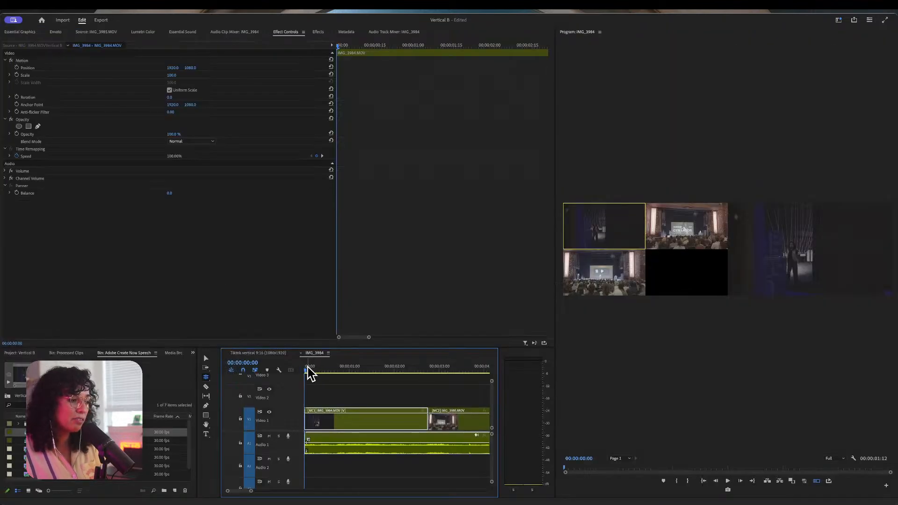
{"action": "left_click_drag", "start_coordinate": [307, 368], "coordinate": [451, 375]}
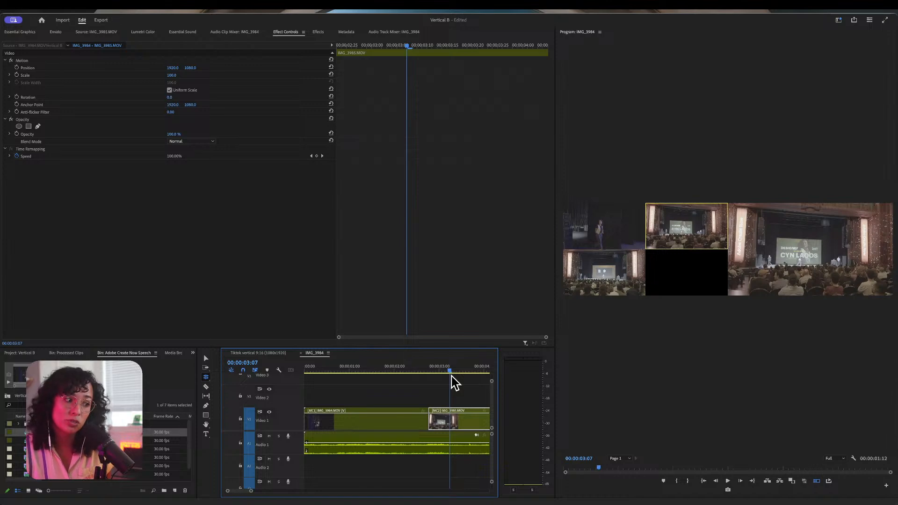
{"action": "mouse_move", "coordinate": [451, 375]}
{"action": "left_mouse_down"}
{"action": "mouse_move", "coordinate": [424, 376]}
{"action": "mouse_move", "coordinate": [438, 377]}
{"action": "left_mouse_up"}
{"action": "left_click", "coordinate": [408, 392]}
{"action": "key", "text": "grave"}
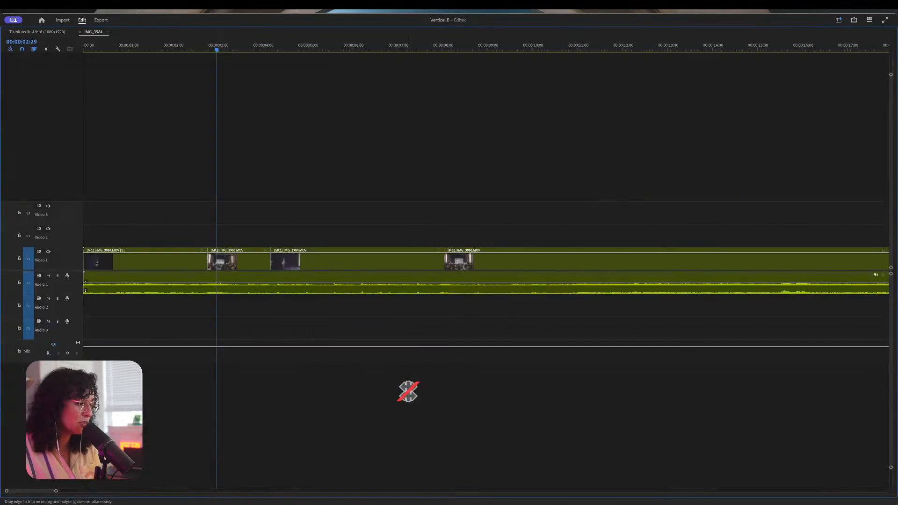
Nest all the cut multi-camera clips of the IMG_3984 sequence, including their audio, as "Make vertical".
{"action": "left_click_drag", "start_coordinate": [468, 193], "coordinate": [224, 327]}
{"action": "left_click_drag", "start_coordinate": [151, 199], "coordinate": [517, 324]}
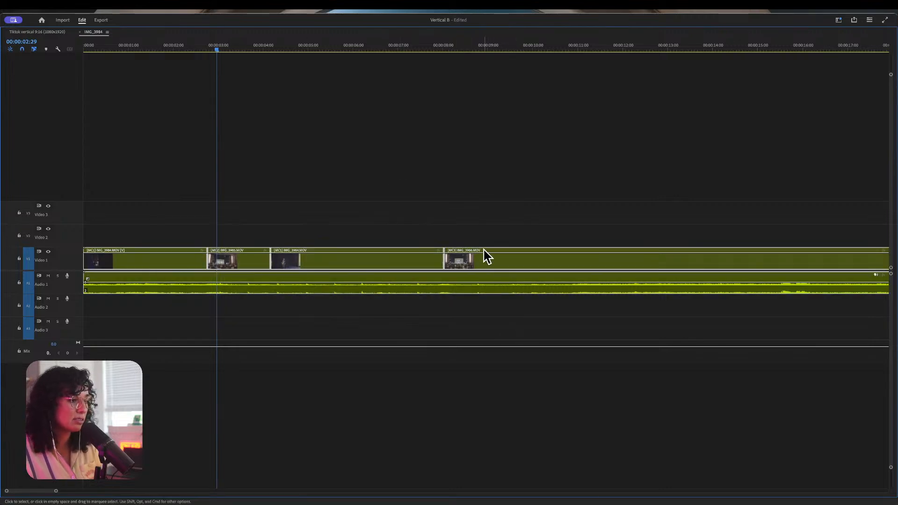
{"action": "right_click", "coordinate": [484, 256]}
{"action": "left_click", "coordinate": [513, 278]}
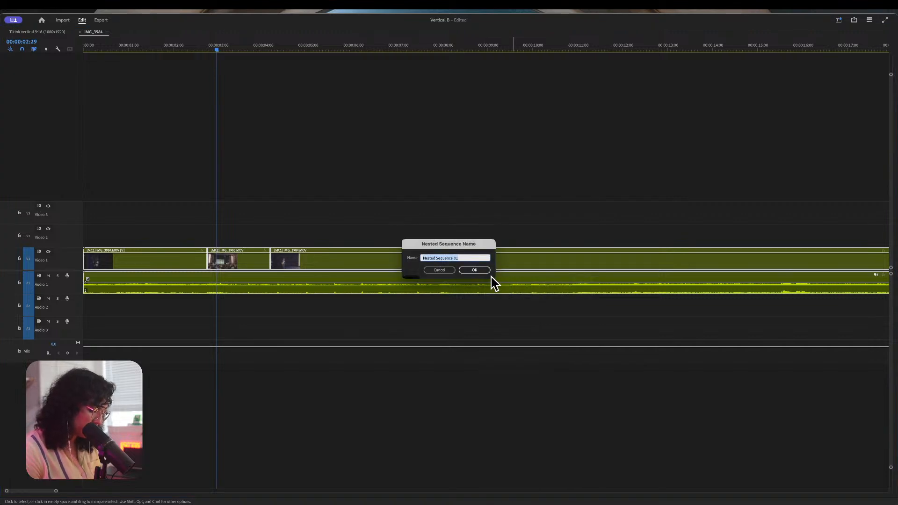
{"action": "type", "text": "Make vertical"}
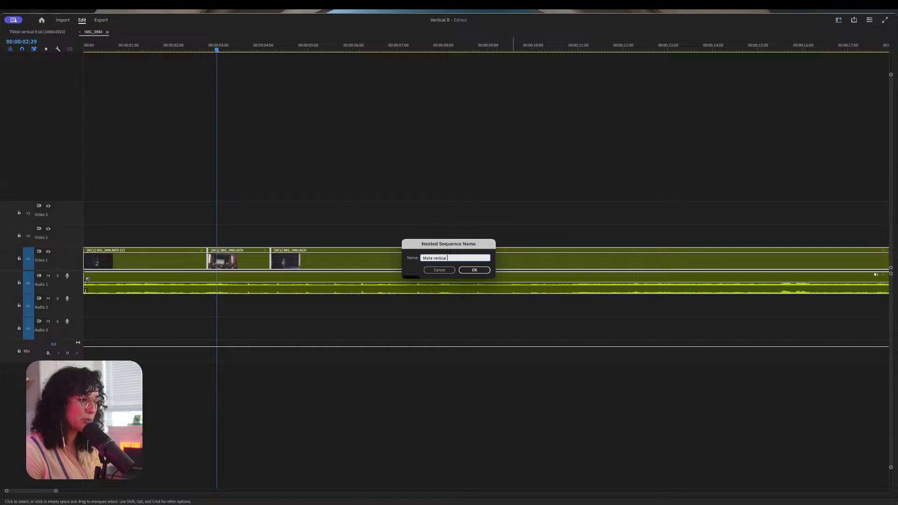
{"action": "key", "text": "Return"}
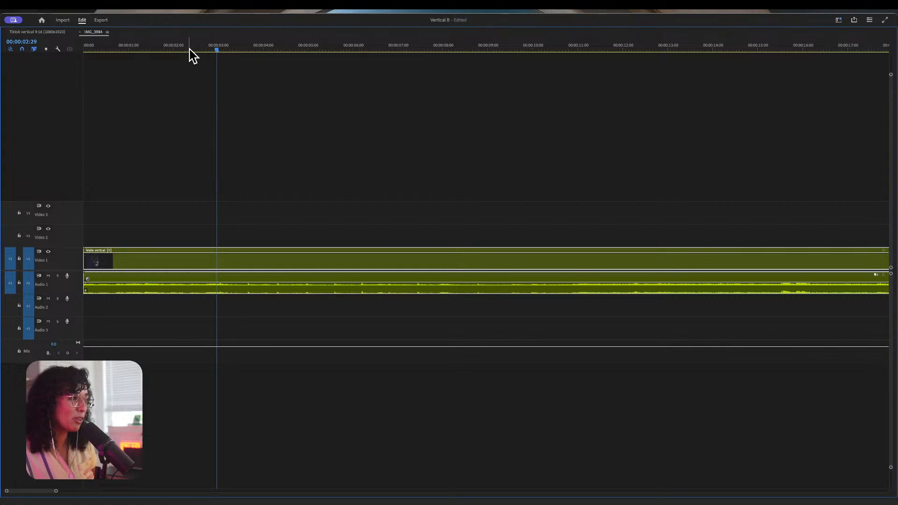
{"action": "left_click_drag", "start_coordinate": [215, 50], "coordinate": [100, 42]}
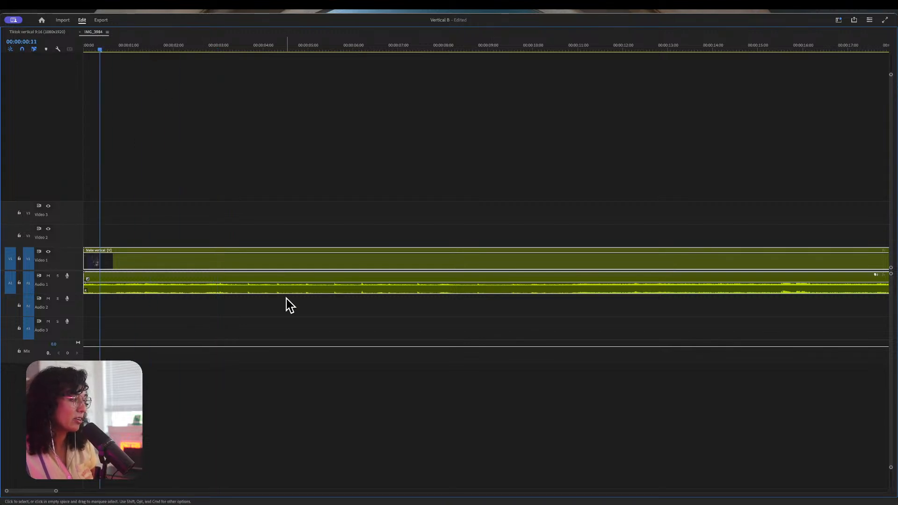
{"action": "right_click", "coordinate": [294, 262]}
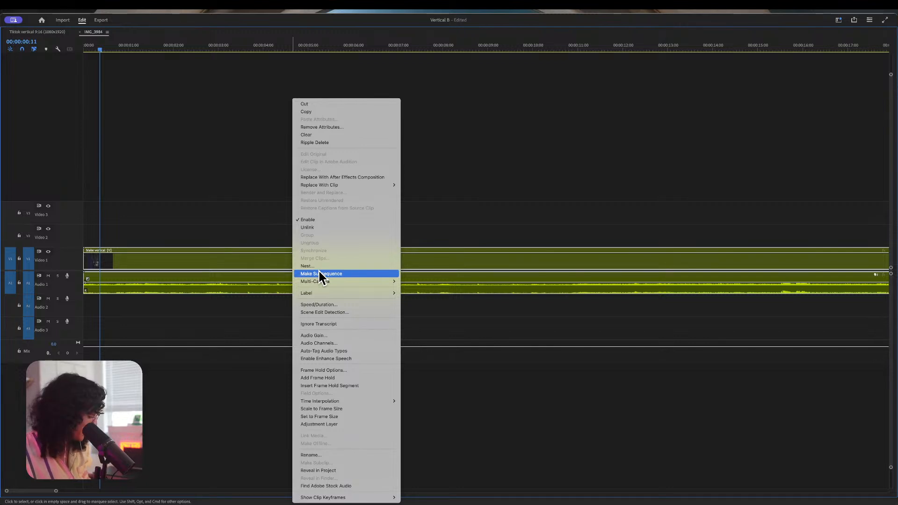
{"action": "left_click", "coordinate": [201, 173]}
{"action": "left_click", "coordinate": [108, 7]}
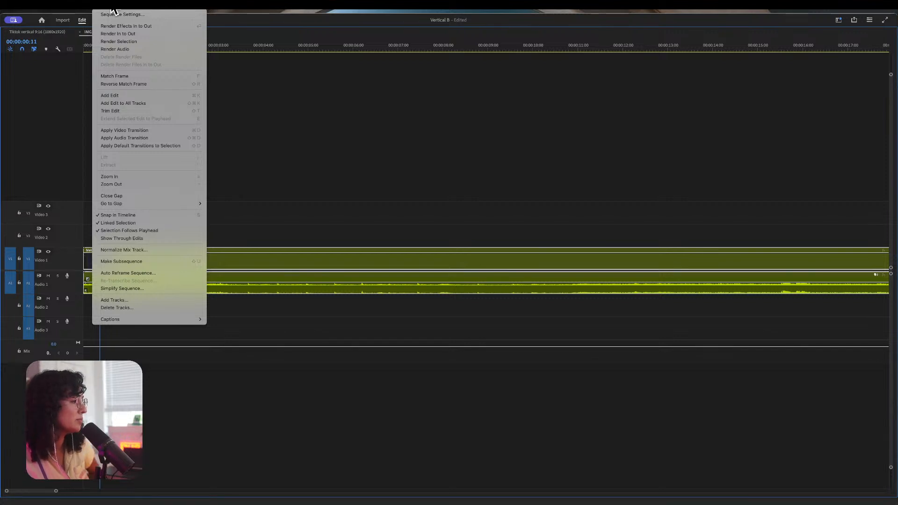
{"action": "mouse_move", "coordinate": [90, 10]}
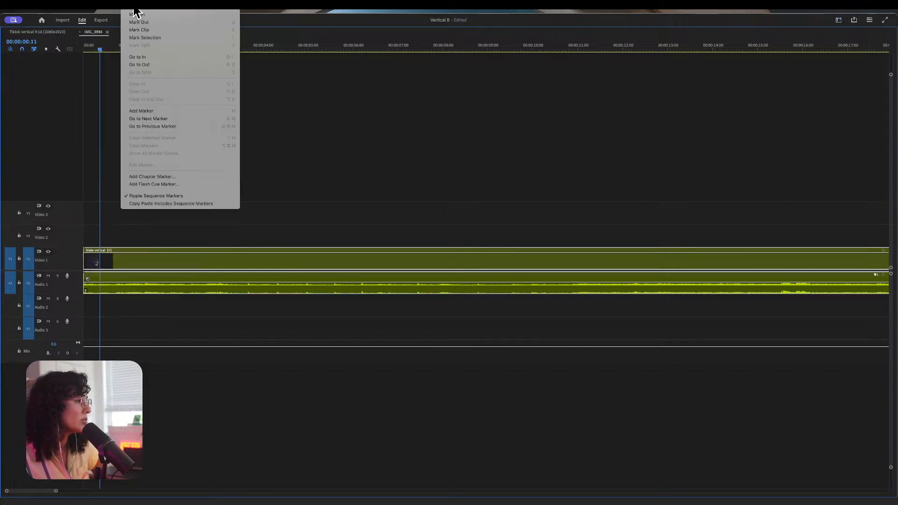
{"action": "mouse_move", "coordinate": [167, 10]}
{"action": "left_click", "coordinate": [169, 284]}
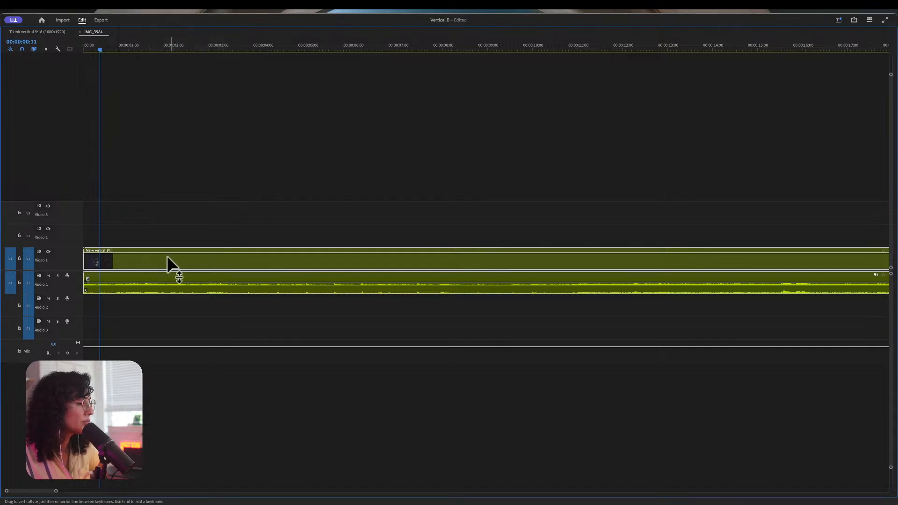
{"action": "right_click", "coordinate": [167, 258]}
{"action": "left_click", "coordinate": [143, 254]}
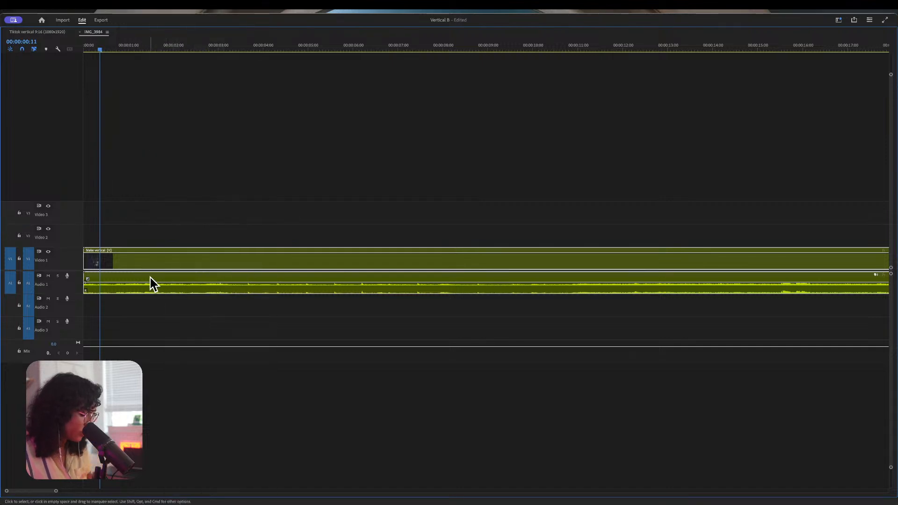
Restore the panel layout, reveal the IMG_3984 sequence in the project and start Auto Reframe Sequence on it.
{"action": "key", "text": "Tab"}
{"action": "left_click", "coordinate": [163, 246]}
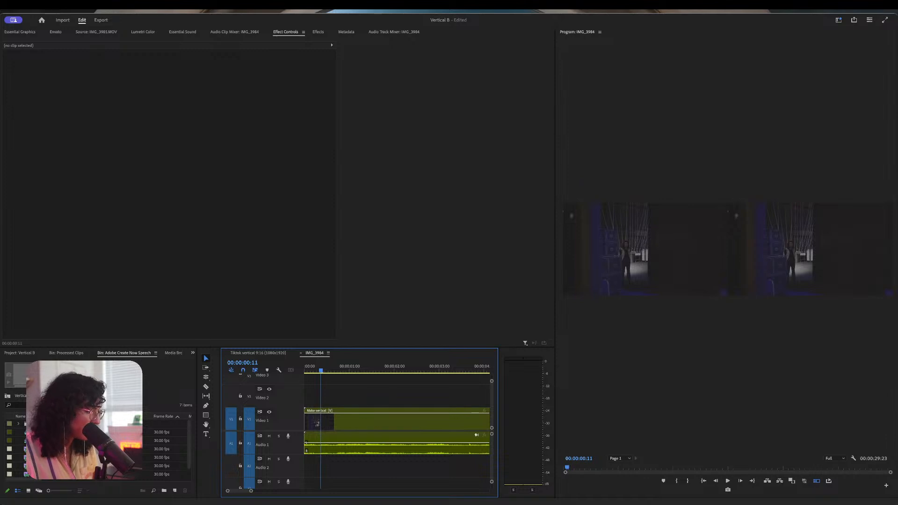
{"action": "right_click", "coordinate": [318, 353]}
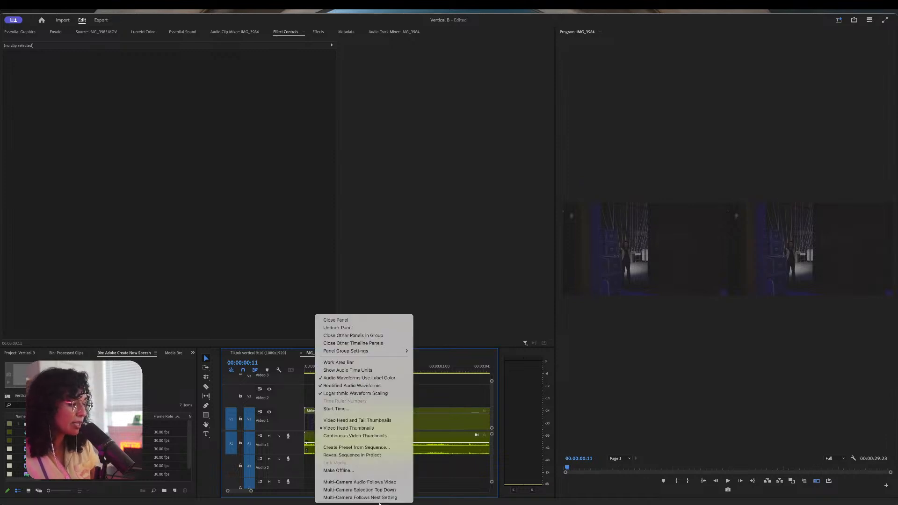
{"action": "left_click", "coordinate": [377, 453]}
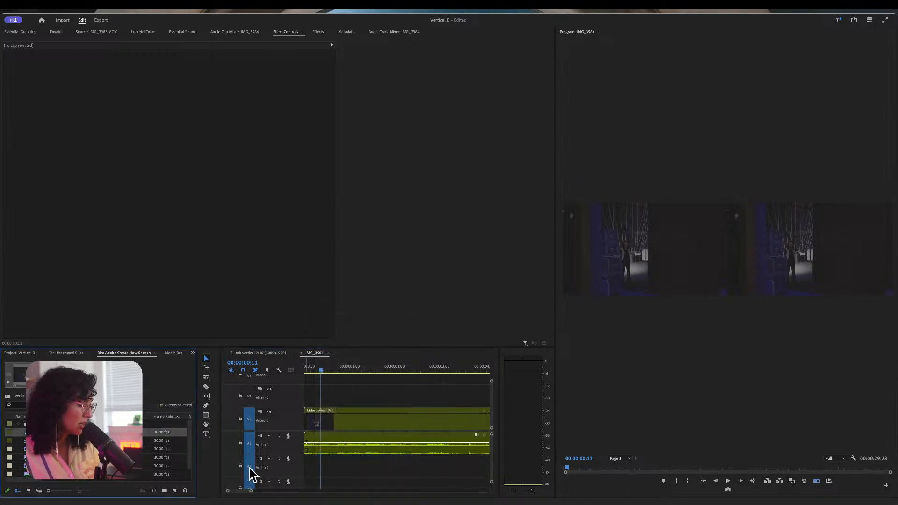
{"action": "right_click", "coordinate": [39, 432]}
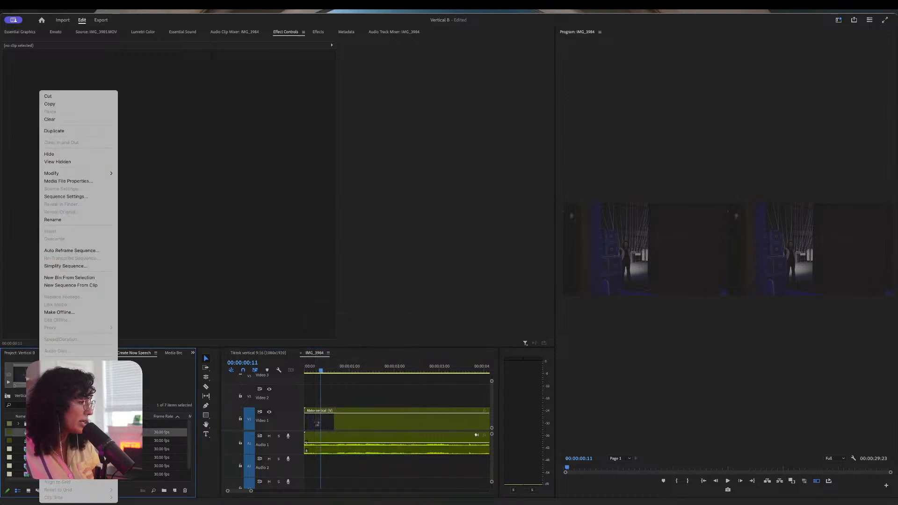
{"action": "left_click", "coordinate": [71, 251]}
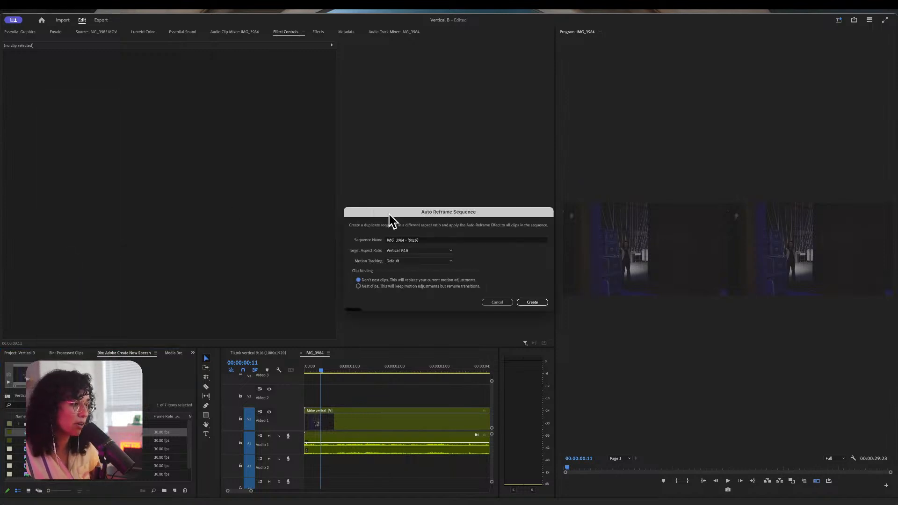
Create the auto-reframed duplicate with target aspect ratio Vertical 9:16, Default motion tracking and clips not nested.
{"action": "left_click_drag", "start_coordinate": [389, 215], "coordinate": [339, 144]}
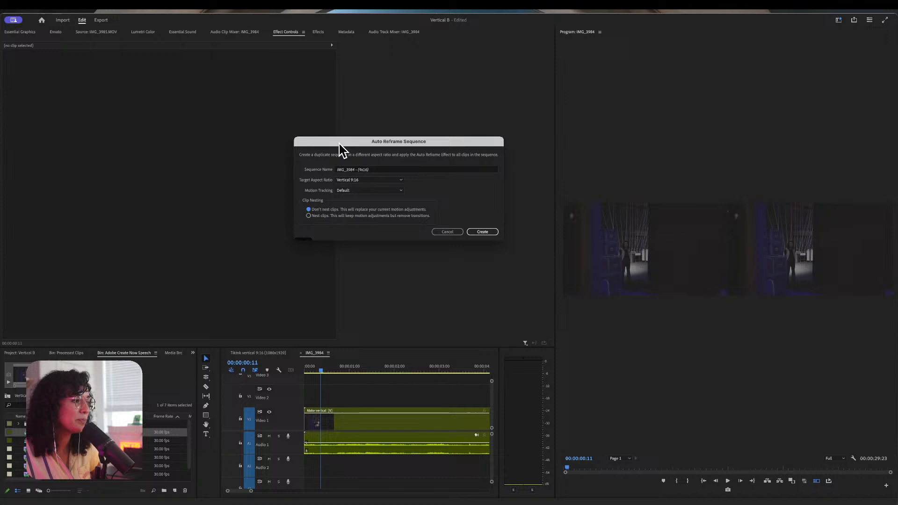
{"action": "left_click", "coordinate": [372, 181]}
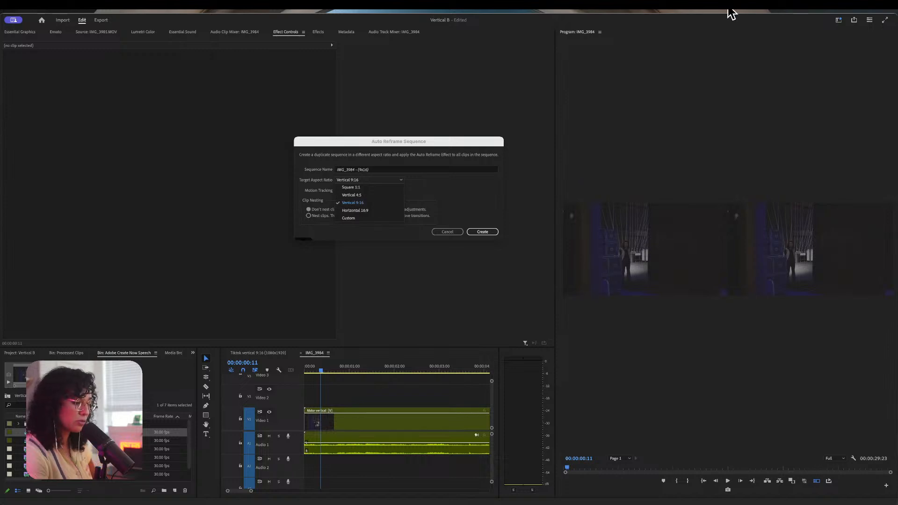
{"action": "left_click", "coordinate": [347, 203]}
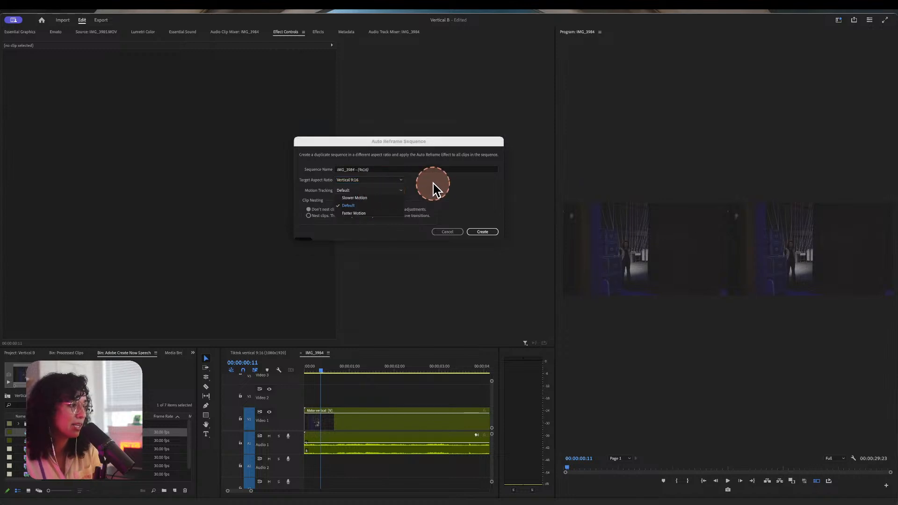
{"action": "left_click", "coordinate": [350, 191]}
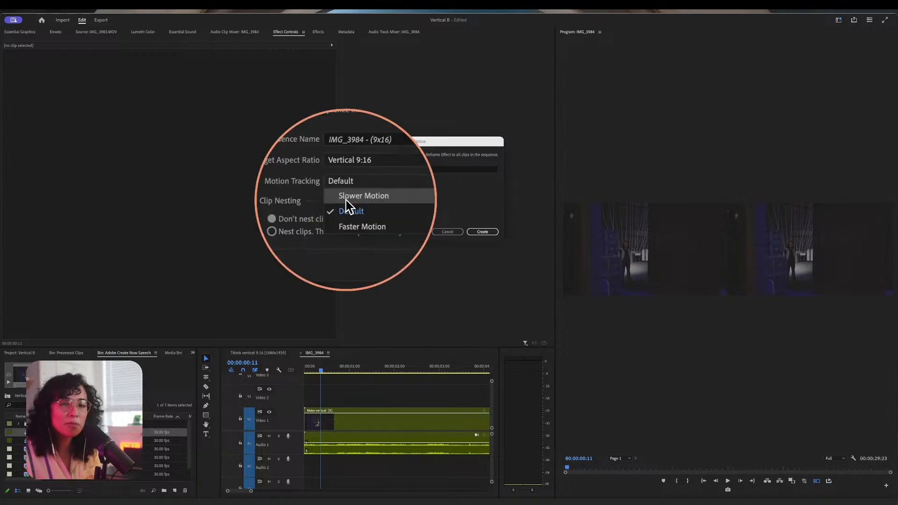
{"action": "left_click", "coordinate": [397, 190]}
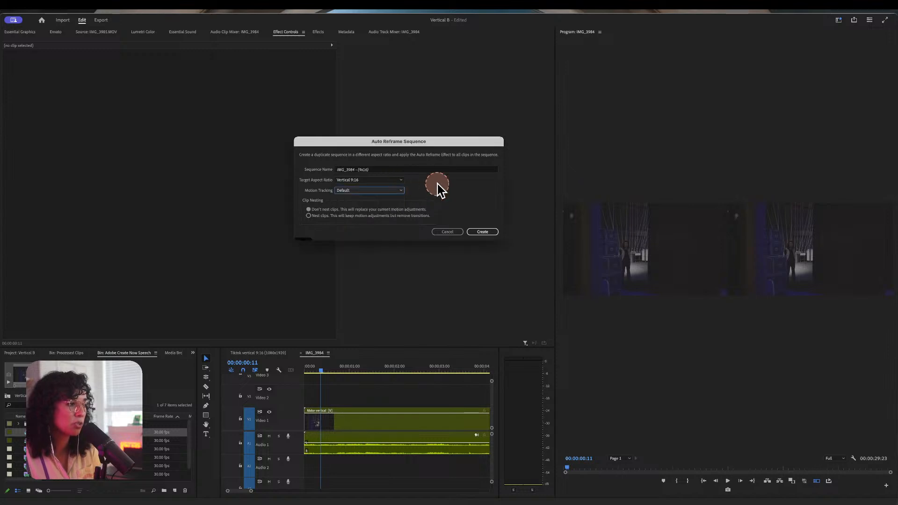
{"action": "left_click", "coordinate": [473, 233]}
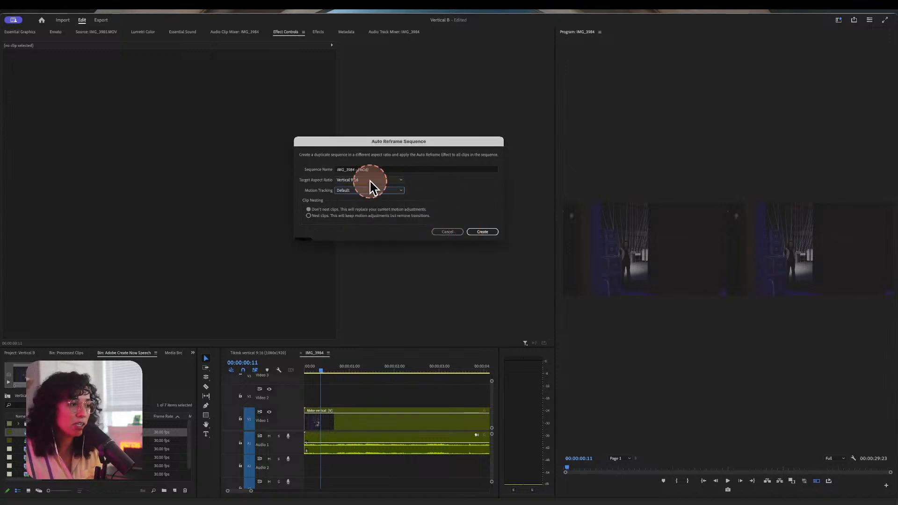
{"action": "left_click", "coordinate": [489, 233]}
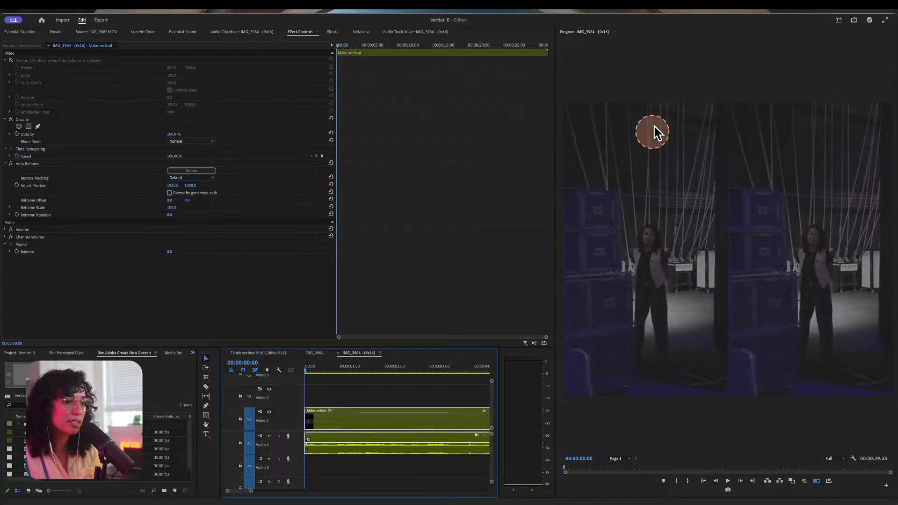
Move the playhead to 00:00:00:23 in the reframed sequence and turn off multi-camera view in the Program monitor.
{"action": "scroll", "coordinate": [164, 449], "scroll_direction": "down", "scroll_amount": 1}
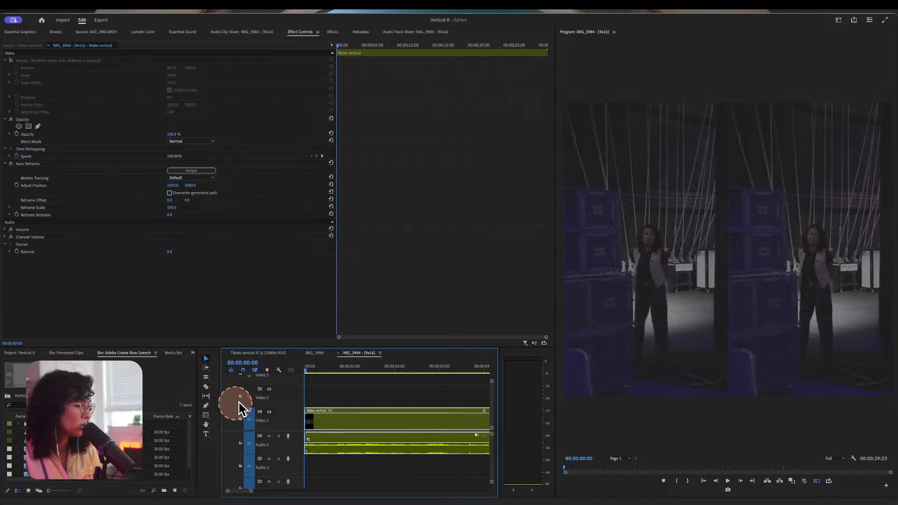
{"action": "left_click", "coordinate": [339, 370]}
{"action": "left_click", "coordinate": [817, 481]}
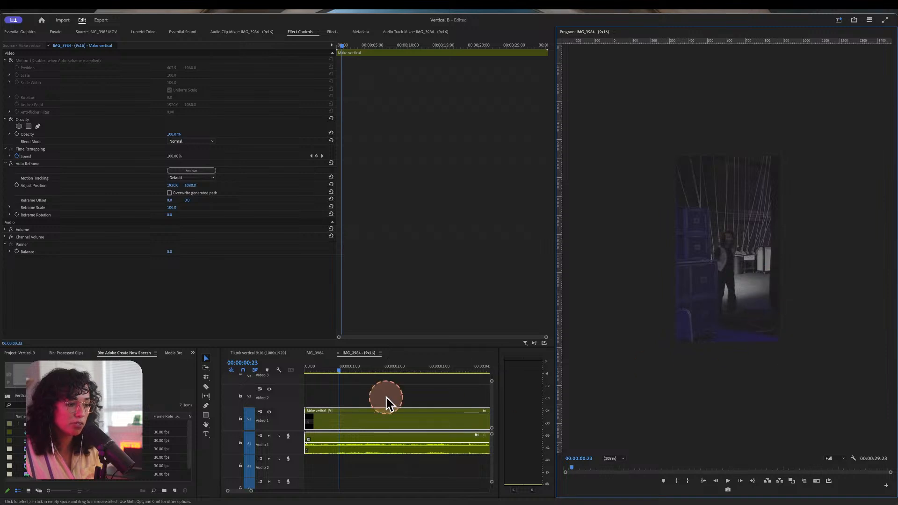
Scrub and play the reframed 9:16 sequence in an enlarged Program monitor to check the framing across the camera cuts.
{"action": "left_click_drag", "start_coordinate": [340, 373], "coordinate": [398, 371]}
{"action": "key", "text": "space"}
{"action": "left_click", "coordinate": [593, 273]}
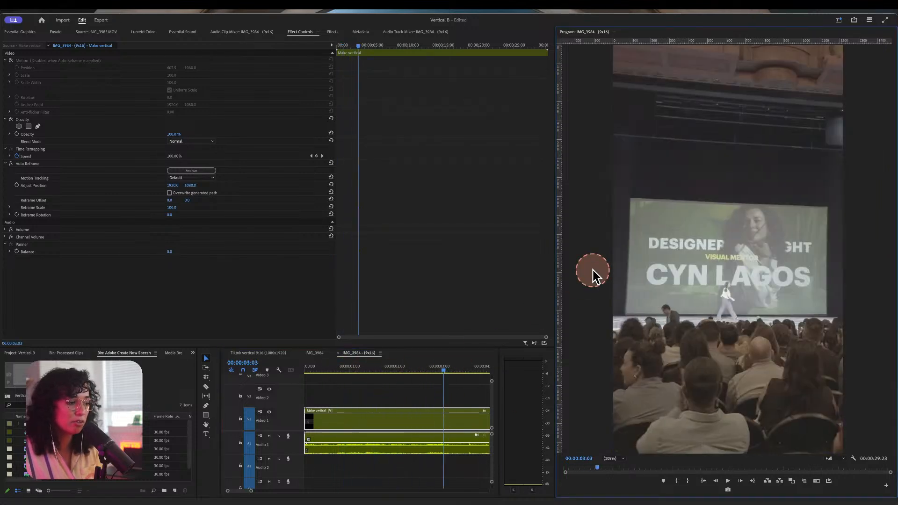
{"action": "key", "text": "grave"}
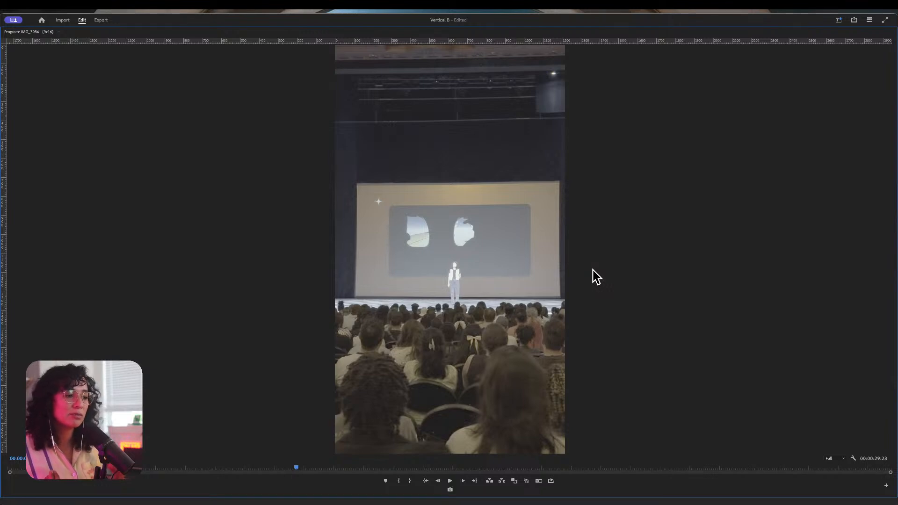
{"action": "left_click", "coordinate": [592, 270]}
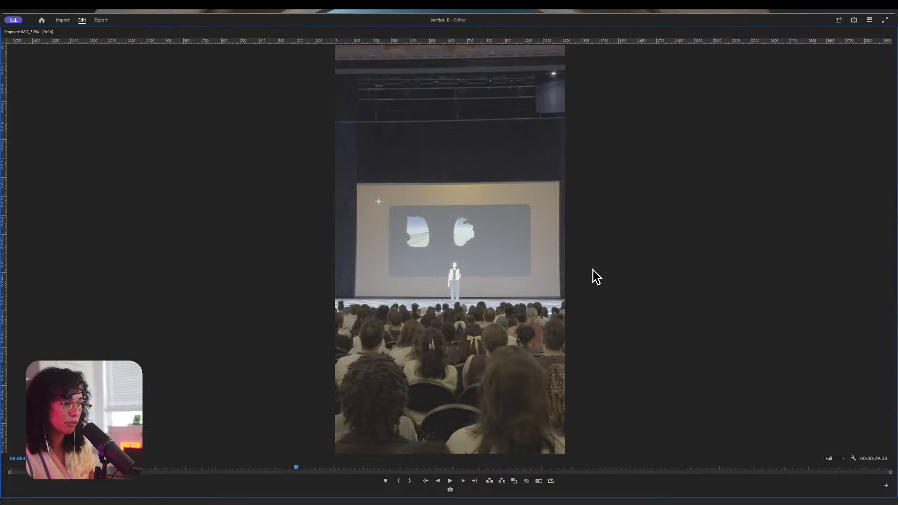
Enlarge the timeline of the Tiktok vertical 9:16 (1080x1920) sequence and add a video track above Video 1.
{"action": "key", "text": "grave"}
{"action": "left_click", "coordinate": [274, 353]}
{"action": "key", "text": "grave"}
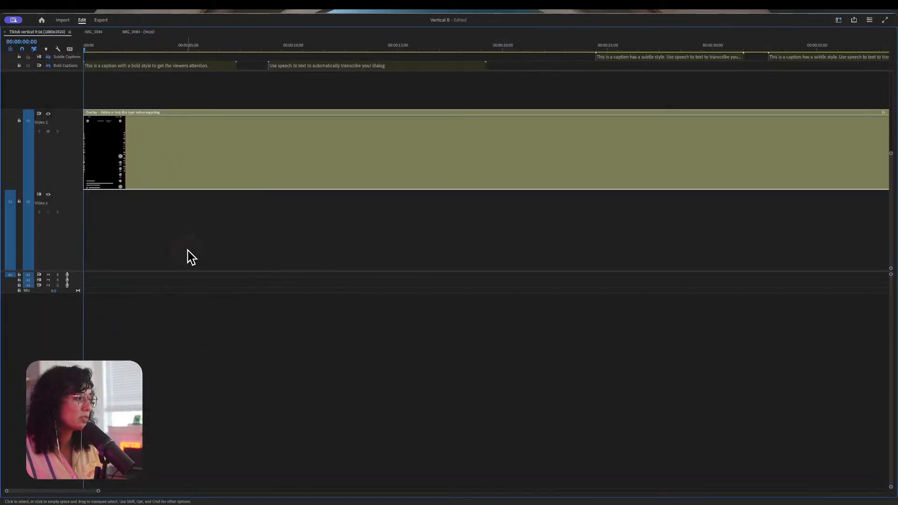
{"action": "right_click", "coordinate": [68, 257]}
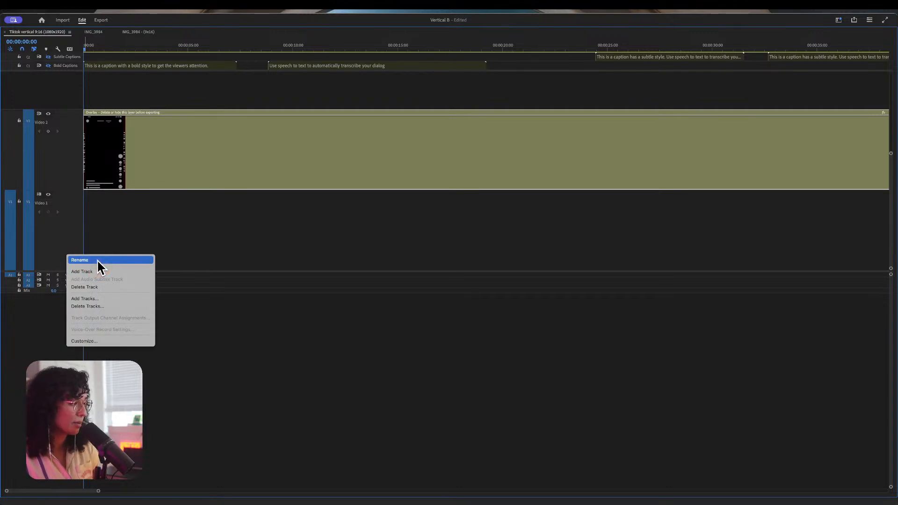
{"action": "left_click", "coordinate": [112, 280]}
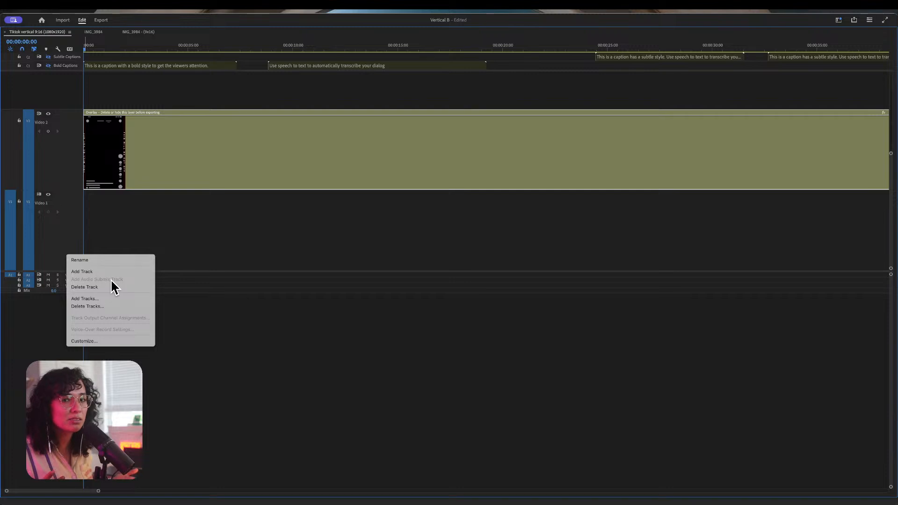
{"action": "left_click", "coordinate": [113, 285]}
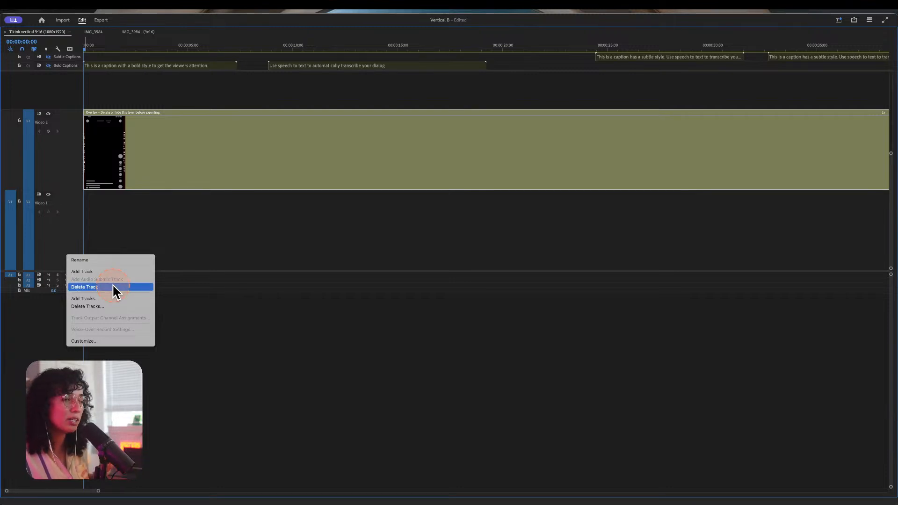
{"action": "left_click", "coordinate": [243, 325]}
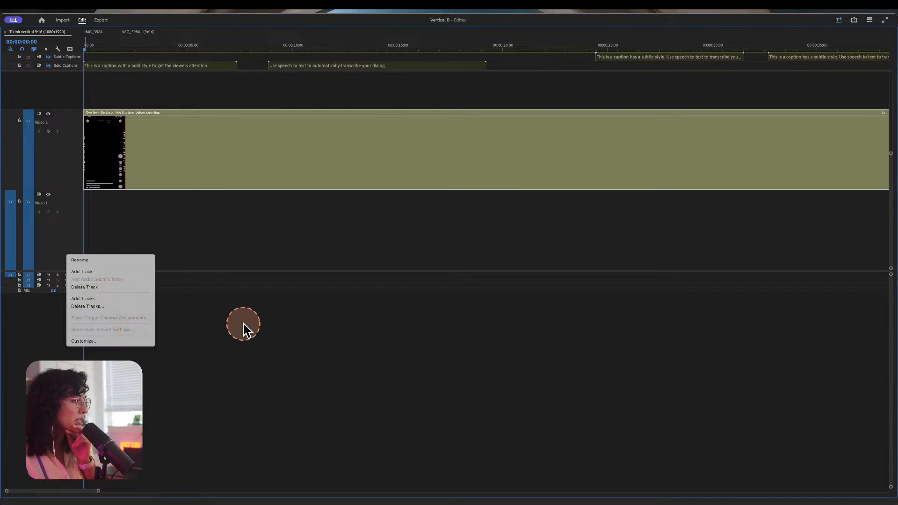
{"action": "left_click", "coordinate": [58, 229]}
{"action": "left_click", "coordinate": [92, 250]}
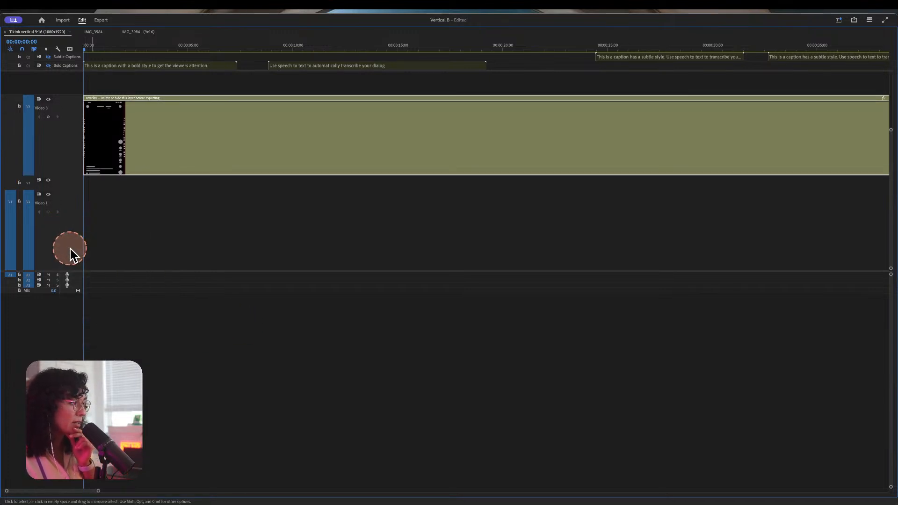
Add three more video tracks between Video 1 and the overlay track, one at a time.
{"action": "right_click", "coordinate": [70, 249]}
{"action": "left_click", "coordinate": [89, 266]}
{"action": "right_click", "coordinate": [66, 248]}
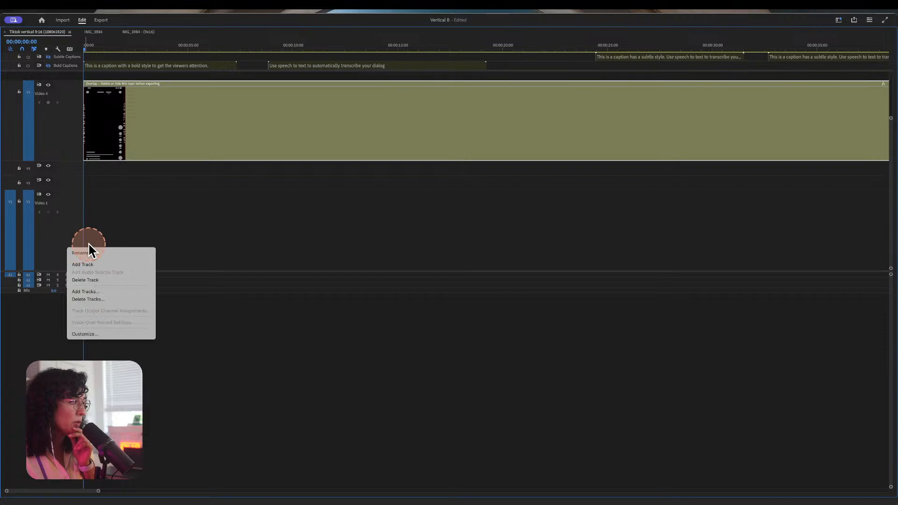
{"action": "left_click", "coordinate": [88, 266]}
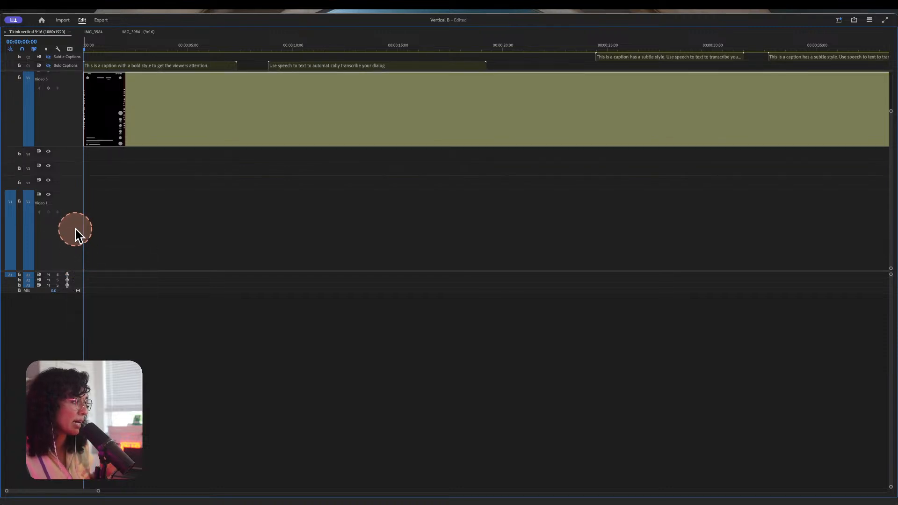
{"action": "left_click", "coordinate": [113, 218]}
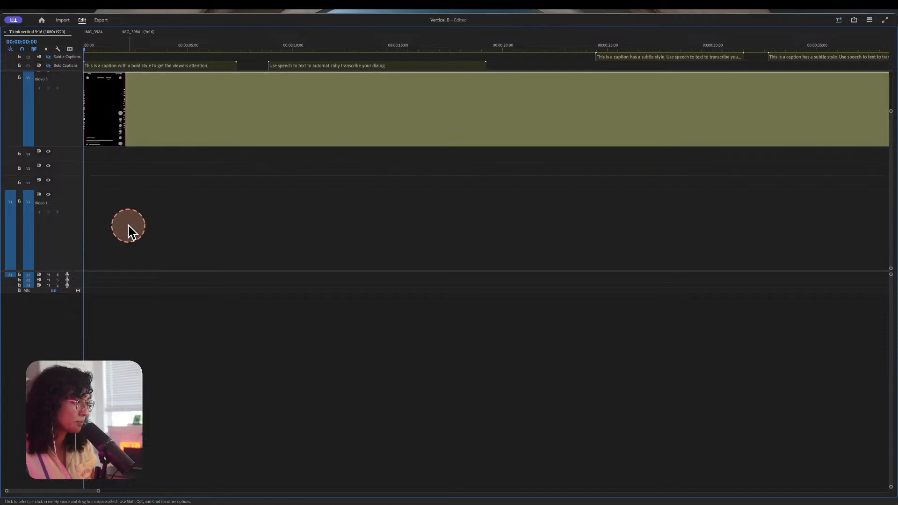
{"action": "right_click", "coordinate": [74, 220]}
{"action": "left_click", "coordinate": [99, 239]}
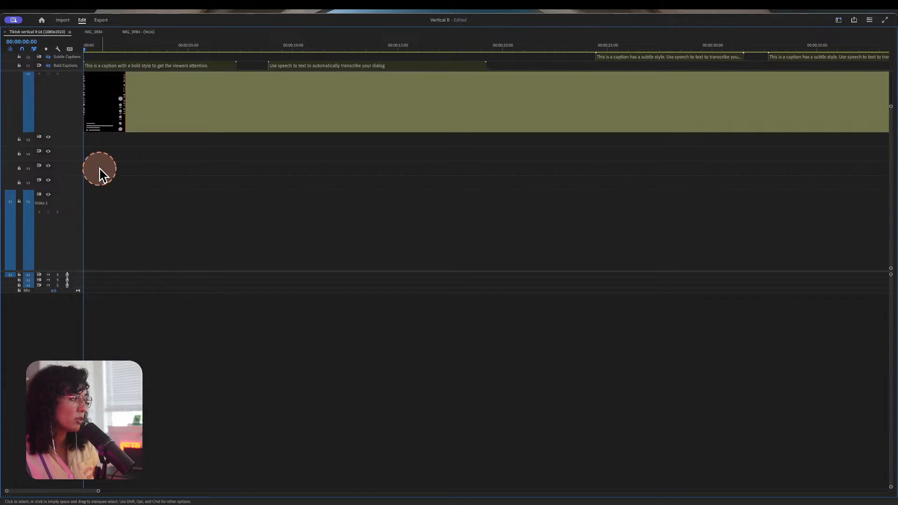
{"action": "left_click", "coordinate": [98, 138]}
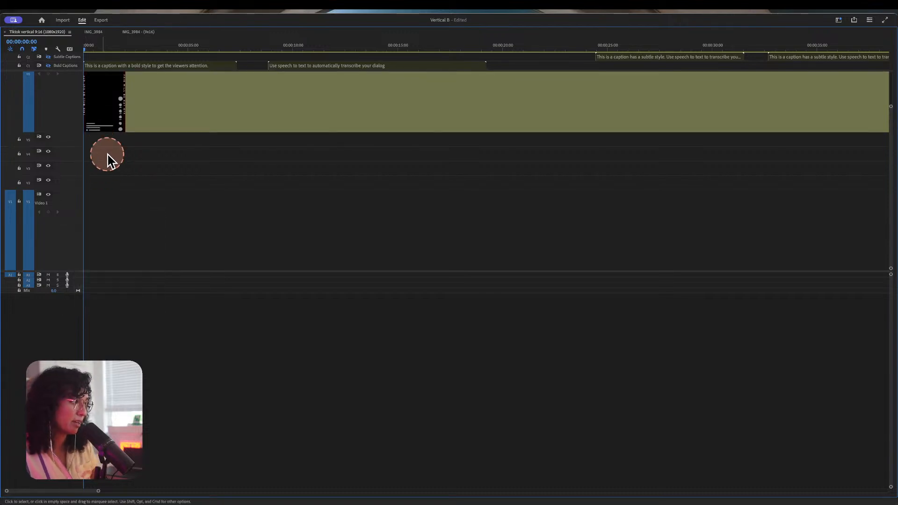
Switch to the Chrome window on Desktop 1 and show the Adobe Premiere Creative Vertical Overlays page.
{"action": "key", "text": "super+Tab"}
{"action": "left_click", "coordinate": [426, 258]}
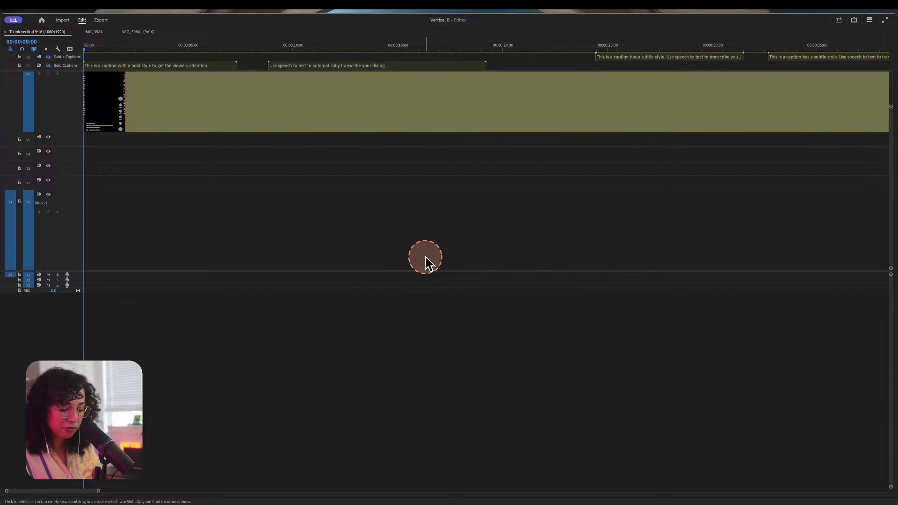
{"action": "key", "text": "ctrl+Up"}
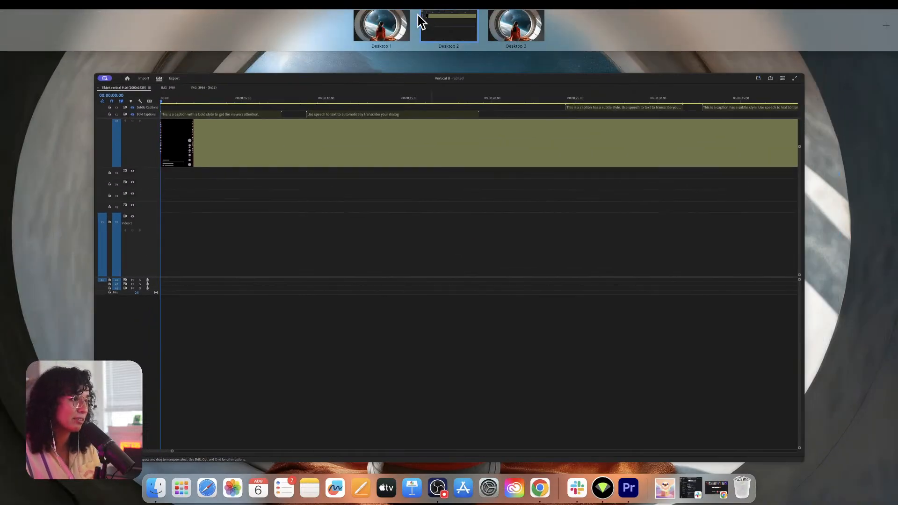
{"action": "left_click", "coordinate": [383, 34]}
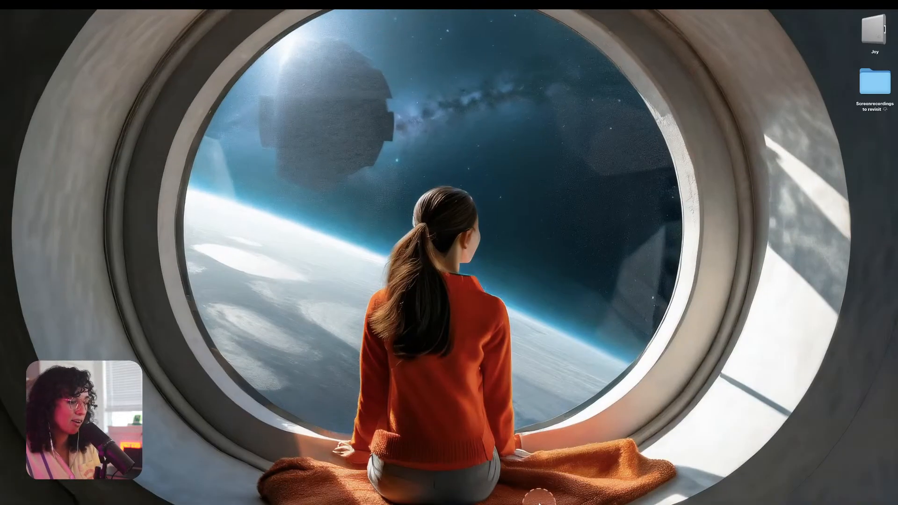
{"action": "left_click", "coordinate": [714, 489]}
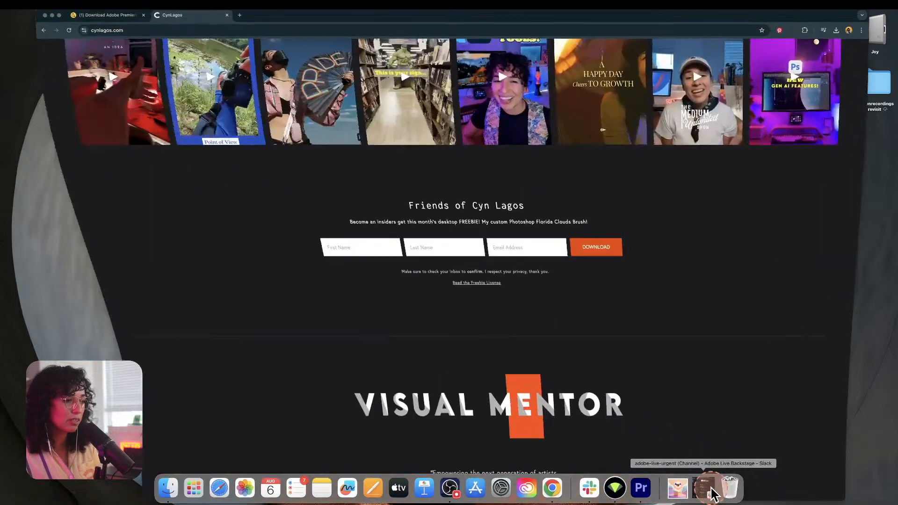
{"action": "left_click", "coordinate": [107, 21]}
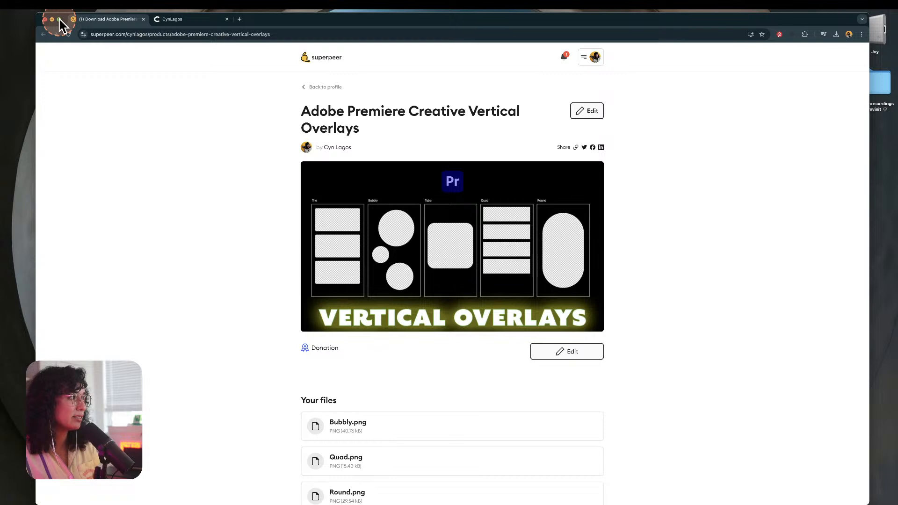
View the overlays page in full screen and review the preview image and the list of downloadable PNG files.
{"action": "mouse_move", "coordinate": [59, 19]}
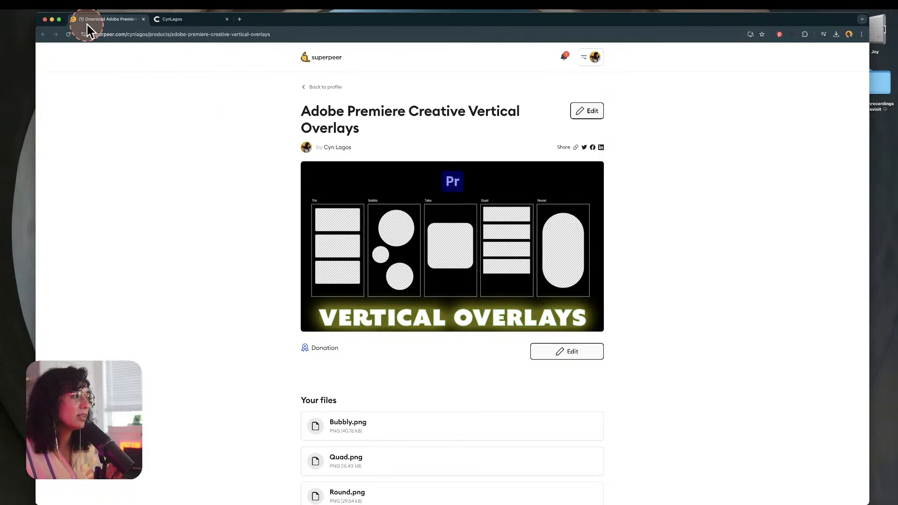
{"action": "left_click", "coordinate": [59, 19]}
{"action": "left_click", "coordinate": [788, 346]}
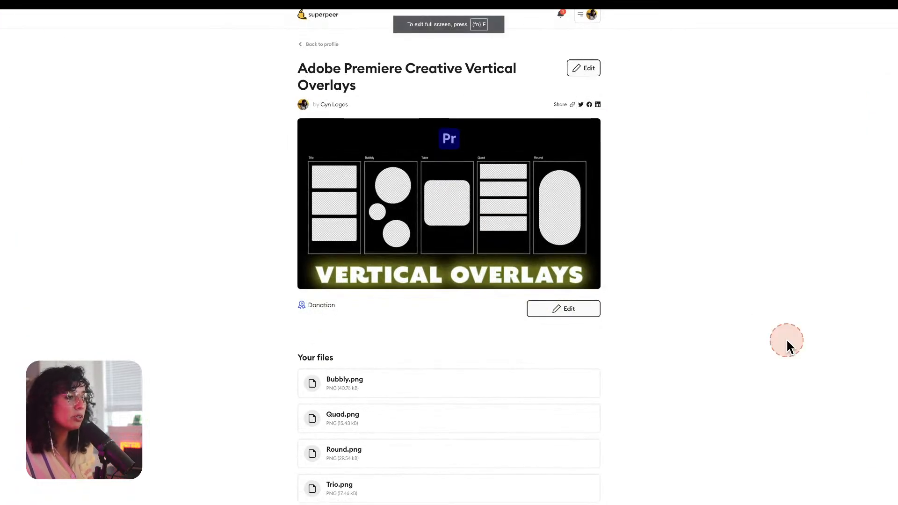
{"action": "scroll", "coordinate": [788, 345], "scroll_direction": "down", "scroll_amount": 2}
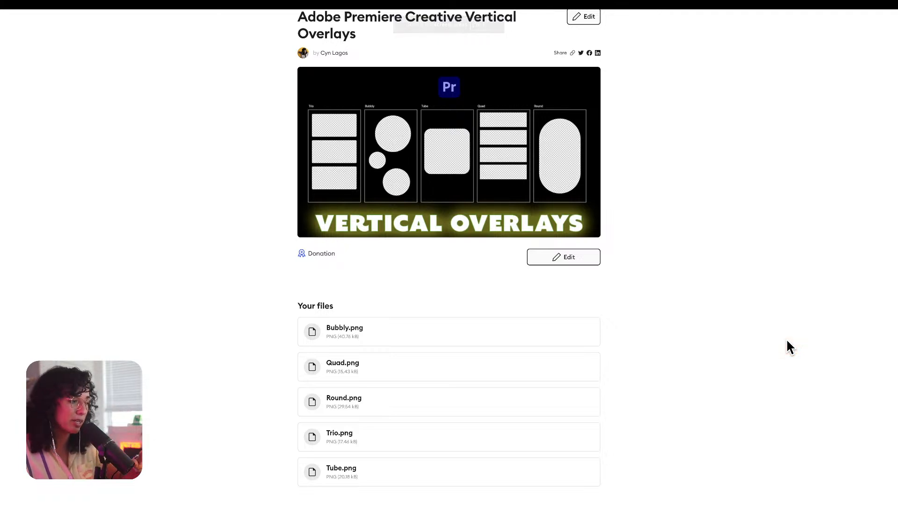
{"action": "left_click", "coordinate": [789, 350]}
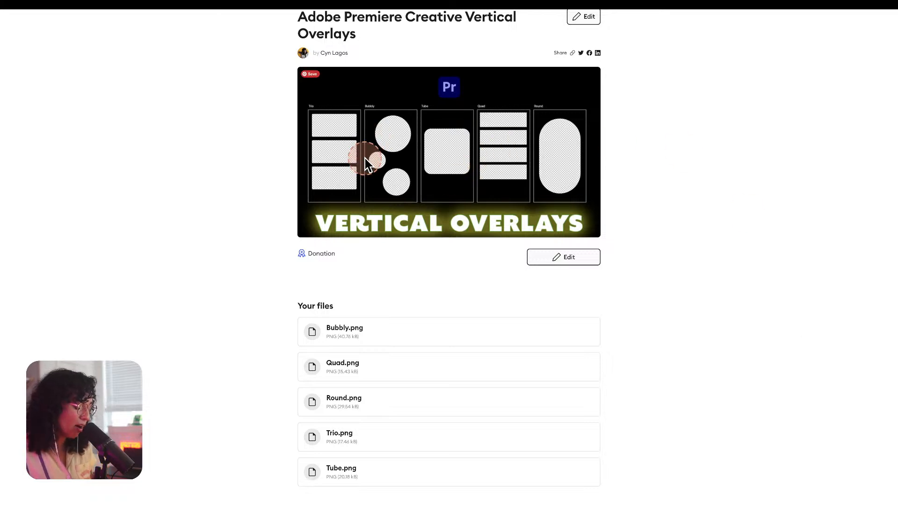
{"action": "key", "text": "ctrl+shift+m"}
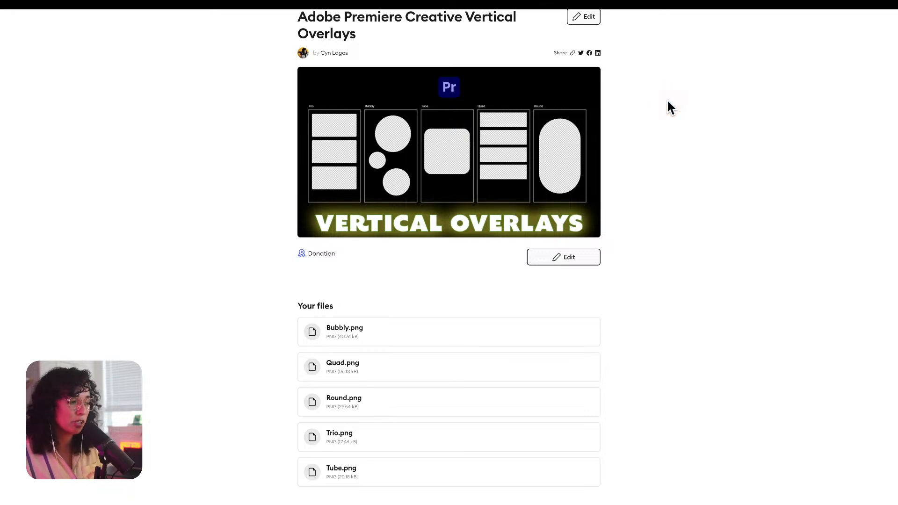
Return to Premiere Pro, enlarge the Project panel and open the bin named new.
{"action": "key", "text": "super+Tab"}
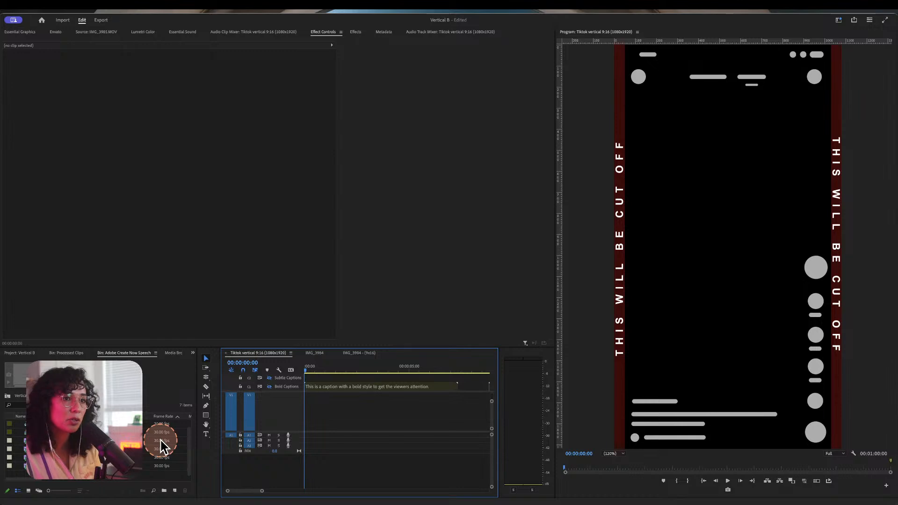
{"action": "left_click", "coordinate": [93, 483]}
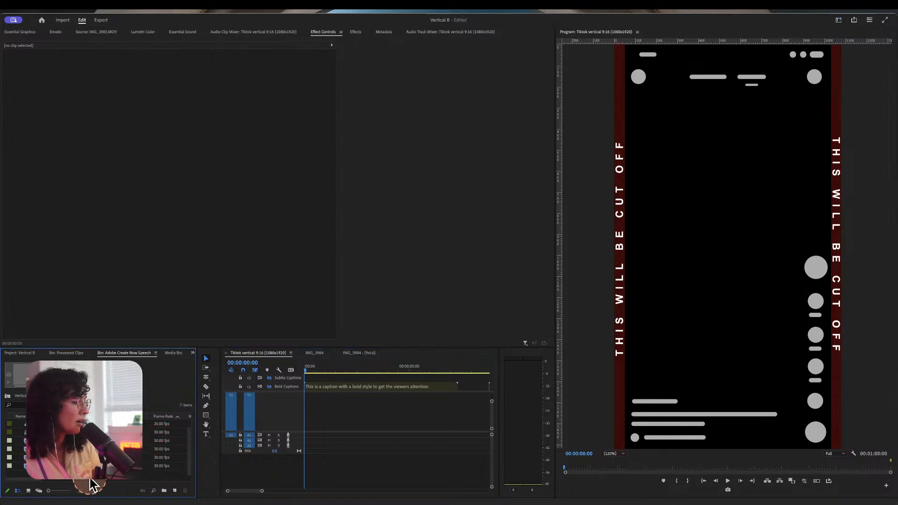
{"action": "key", "text": "grave"}
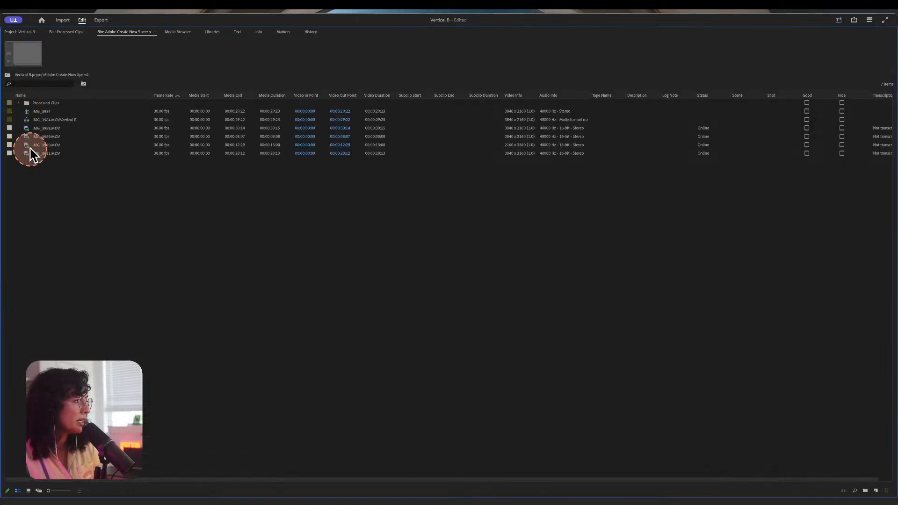
{"action": "left_click", "coordinate": [8, 74]}
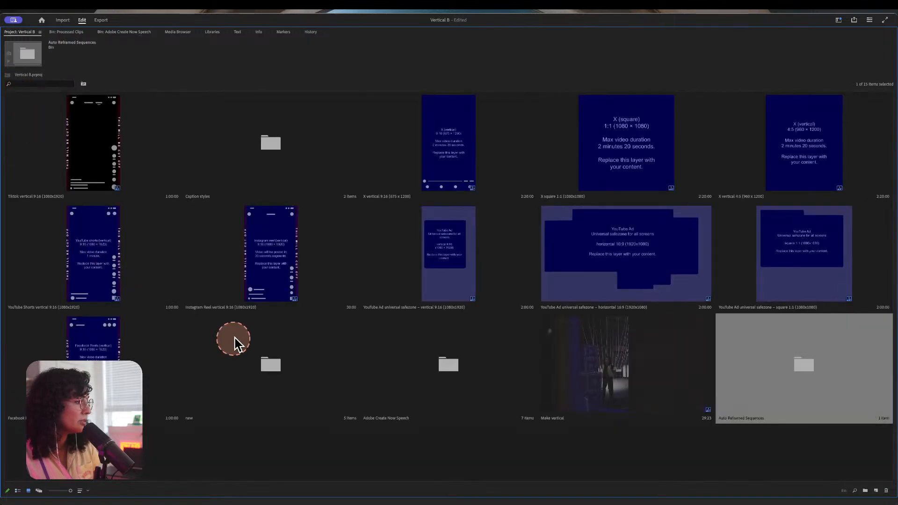
{"action": "double_click", "coordinate": [269, 367]}
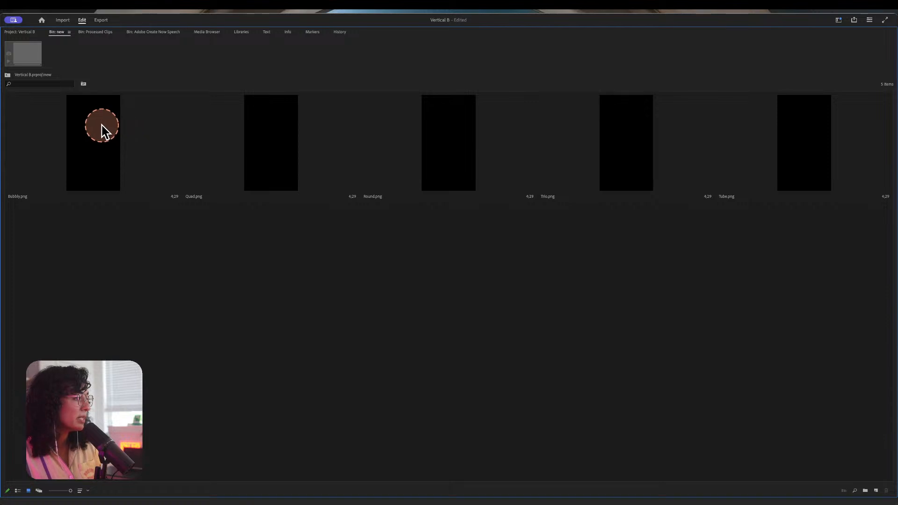
Look through the Bubbly, Quad, Round, Trio and Tube overlay images and open Trio.png in the Source monitor.
{"action": "left_click", "coordinate": [104, 131]}
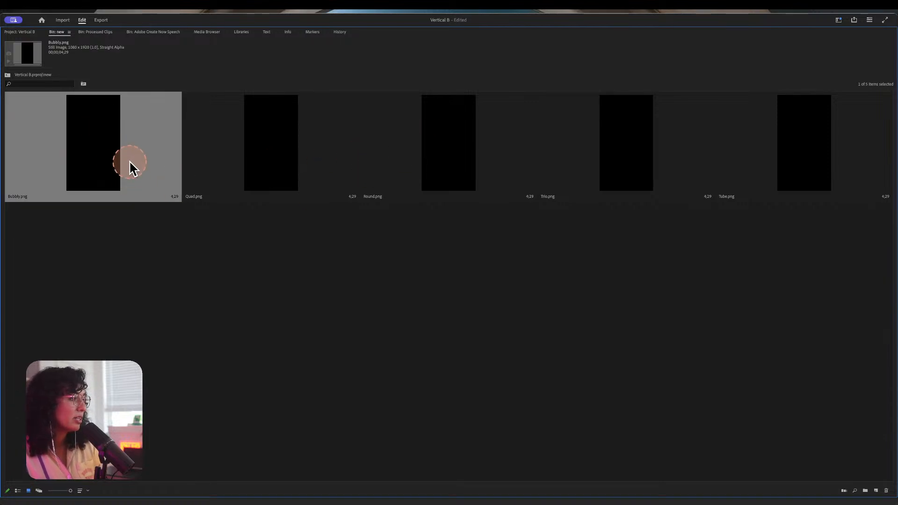
{"action": "left_click", "coordinate": [286, 140]}
{"action": "left_click", "coordinate": [431, 148]}
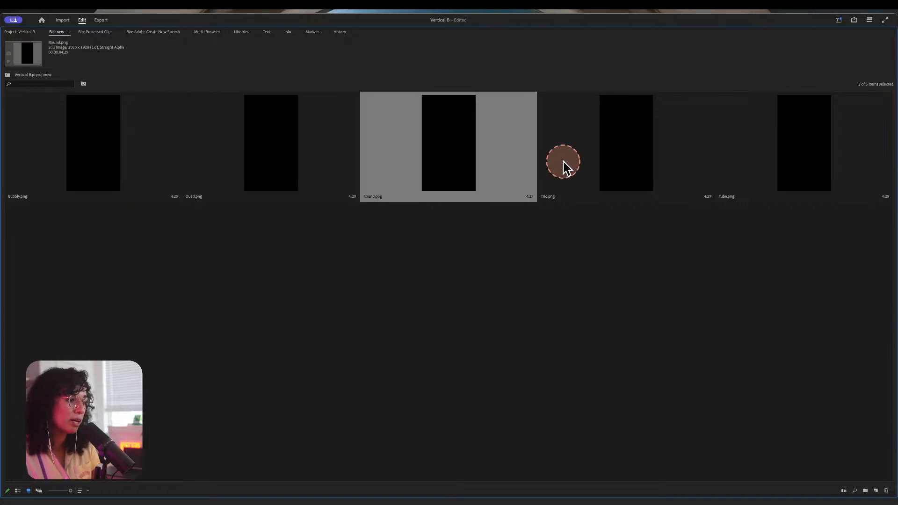
{"action": "left_click", "coordinate": [634, 150]}
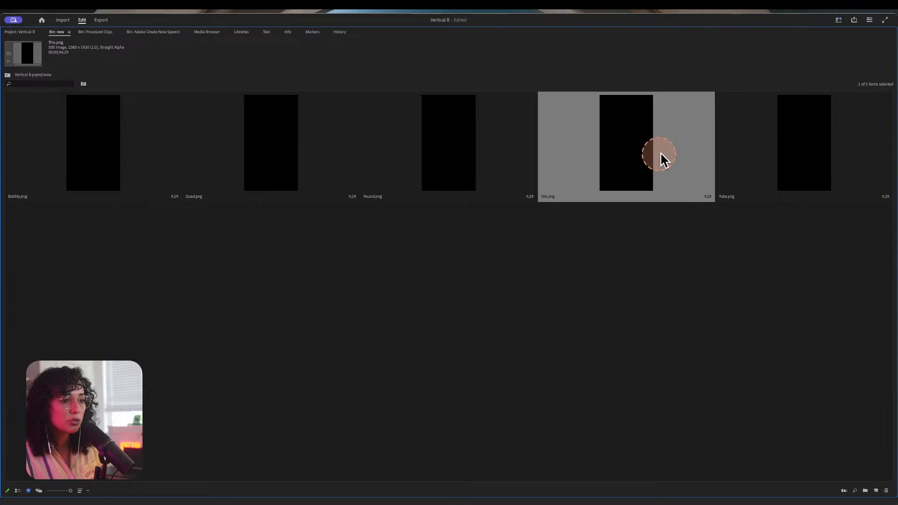
{"action": "left_click", "coordinate": [813, 153]}
{"action": "left_click", "coordinate": [628, 142]}
{"action": "double_click", "coordinate": [629, 142]}
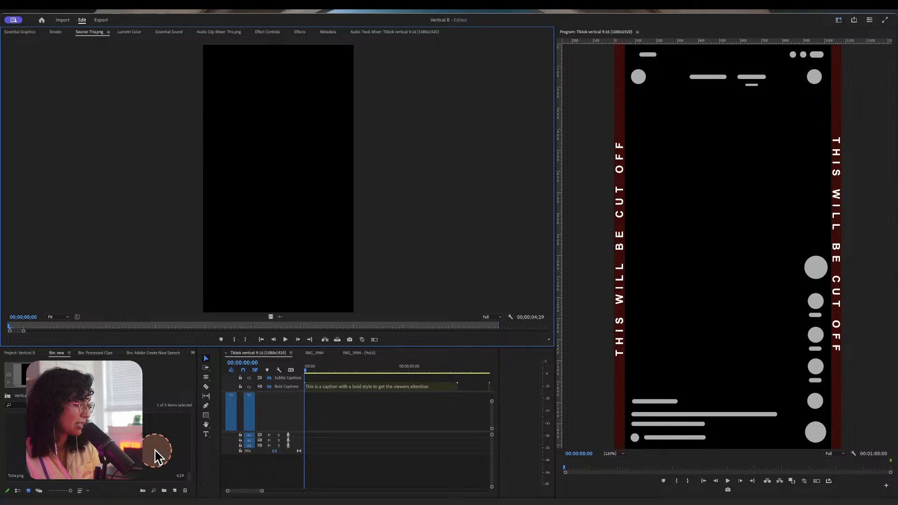
Place Trio.png on Video 1 at the start of the Tiktok vertical 9:16 sequence.
{"action": "scroll", "coordinate": [149, 448], "scroll_direction": "up", "scroll_amount": 3}
{"action": "scroll", "coordinate": [149, 448], "scroll_direction": "down", "scroll_amount": 2}
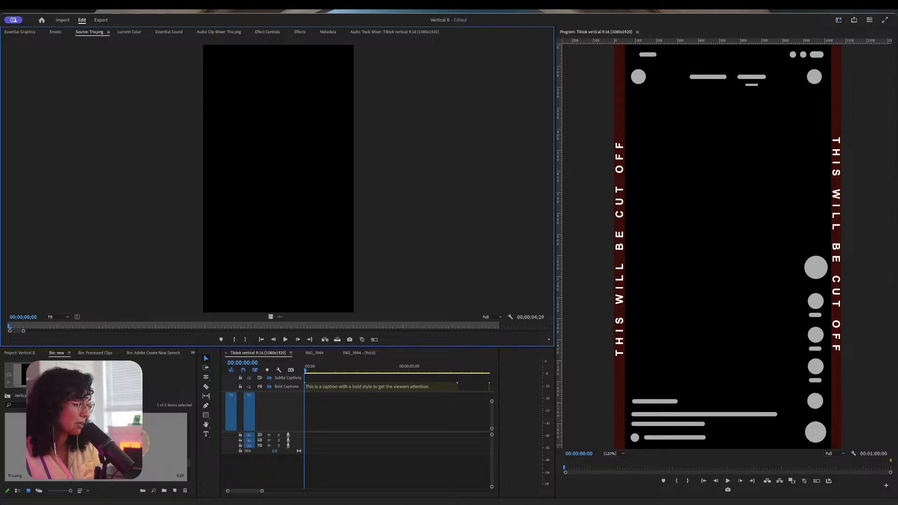
{"action": "left_click_drag", "start_coordinate": [146, 445], "coordinate": [300, 407]}
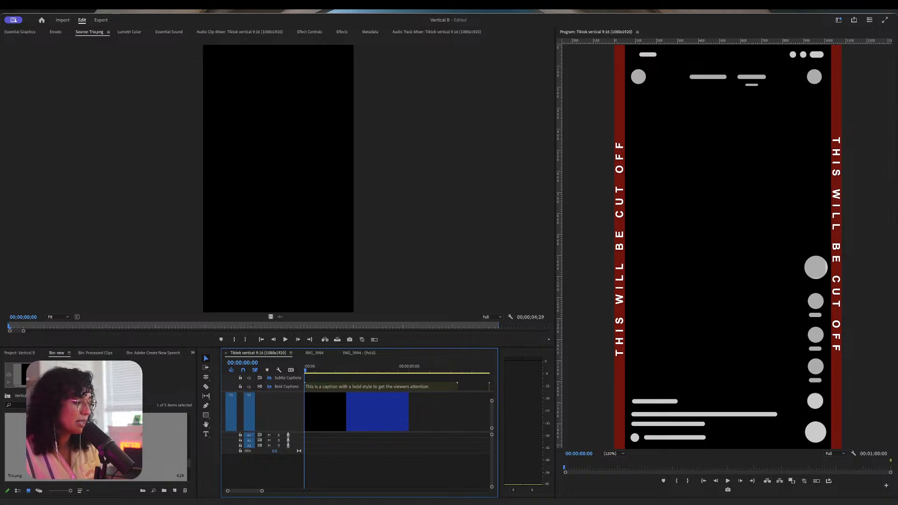
Open the Adobe Create Now Speech bin, show its clips as thumbnails and load IMG_3988.MOV in the Source monitor.
{"action": "key", "text": "grave"}
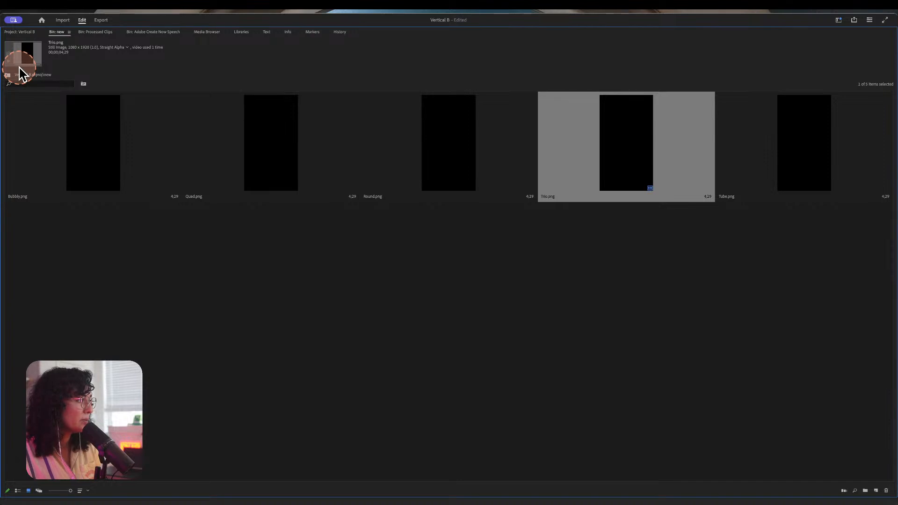
{"action": "left_click", "coordinate": [7, 75]}
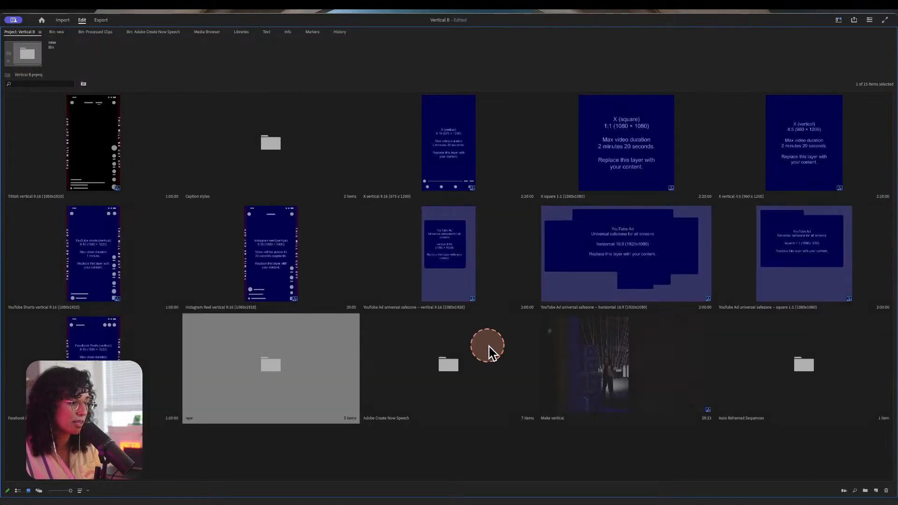
{"action": "double_click", "coordinate": [453, 367]}
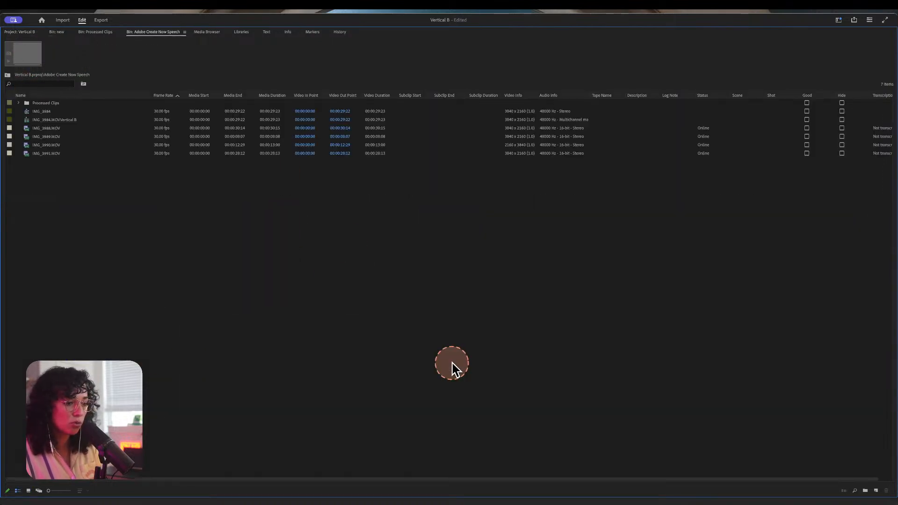
{"action": "left_click", "coordinate": [29, 491]}
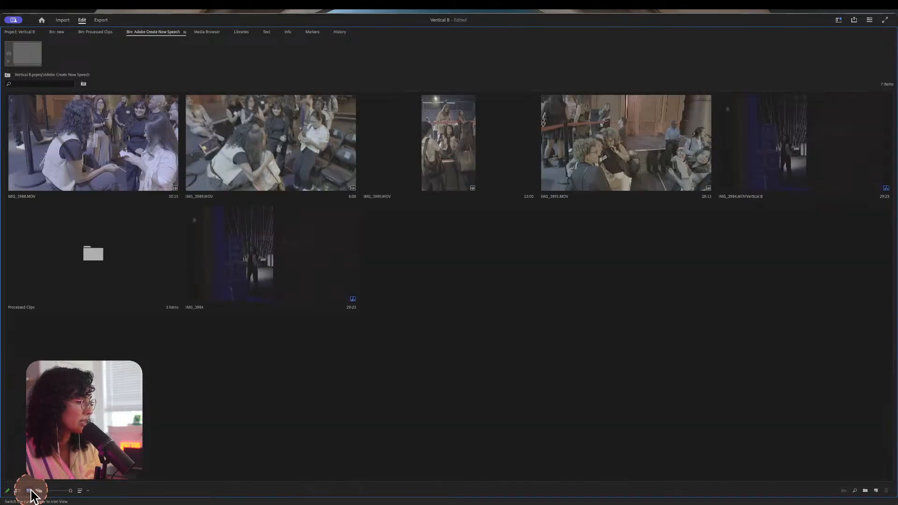
{"action": "double_click", "coordinate": [134, 158]}
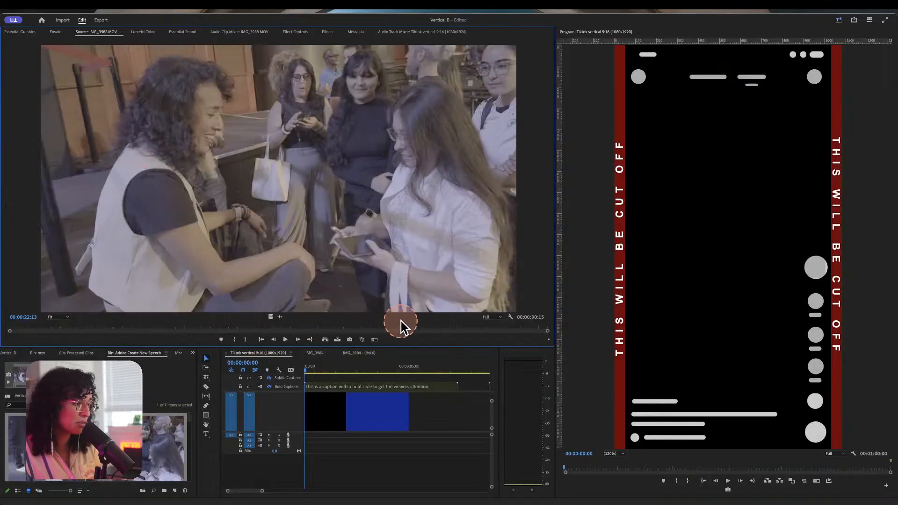
Mark a section of IMG_3988.MOV about 6 seconds long ending at 00:00:25:02 and place it on Video 1 after Trio.png.
{"action": "left_click_drag", "start_coordinate": [401, 326], "coordinate": [369, 325]}
{"action": "key", "text": "i"}
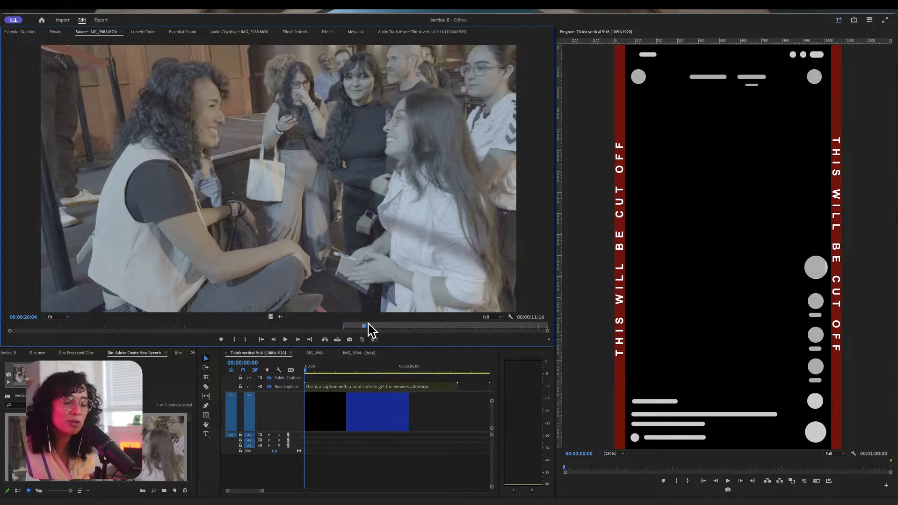
{"action": "left_click_drag", "start_coordinate": [369, 324], "coordinate": [443, 328]}
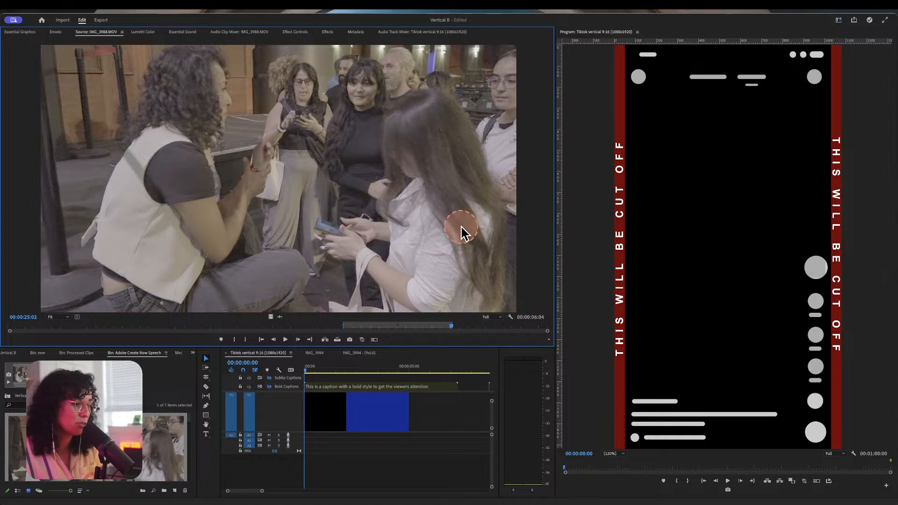
{"action": "left_click_drag", "start_coordinate": [462, 232], "coordinate": [442, 417]}
Move Trio.png up to Video 5 and shift the IMG_3988.MOV clip on Video 1 to the sequence start.
{"action": "key", "text": "grave"}
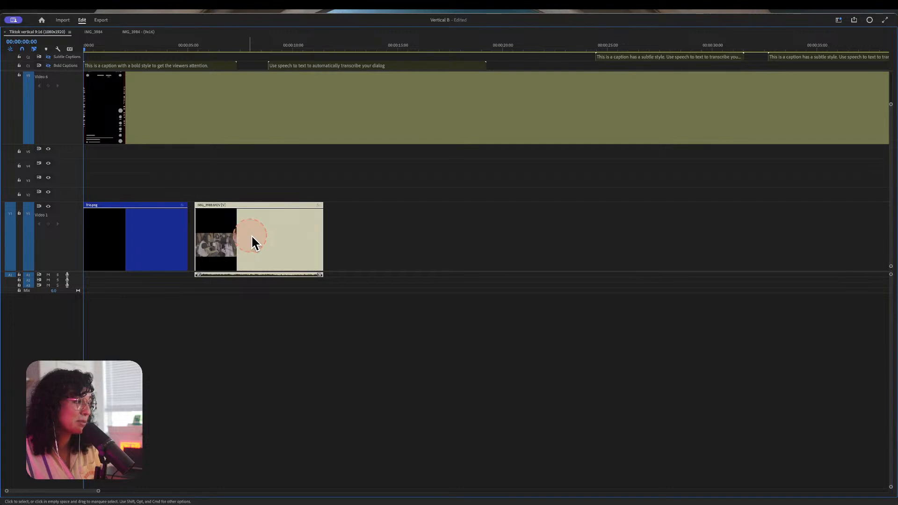
{"action": "left_click_drag", "start_coordinate": [125, 225], "coordinate": [126, 195]}
{"action": "left_click_drag", "start_coordinate": [129, 159], "coordinate": [130, 160]}
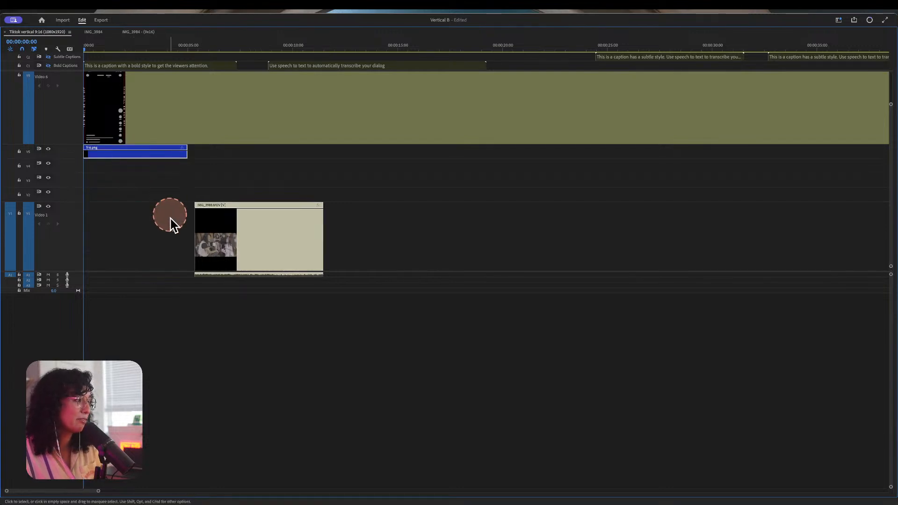
{"action": "left_click_drag", "start_coordinate": [226, 250], "coordinate": [92, 234]}
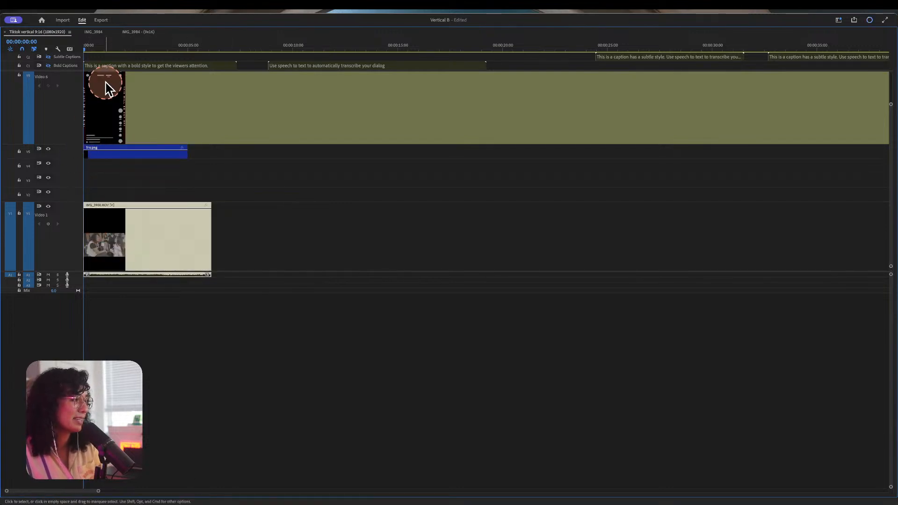
{"action": "key", "text": "grave"}
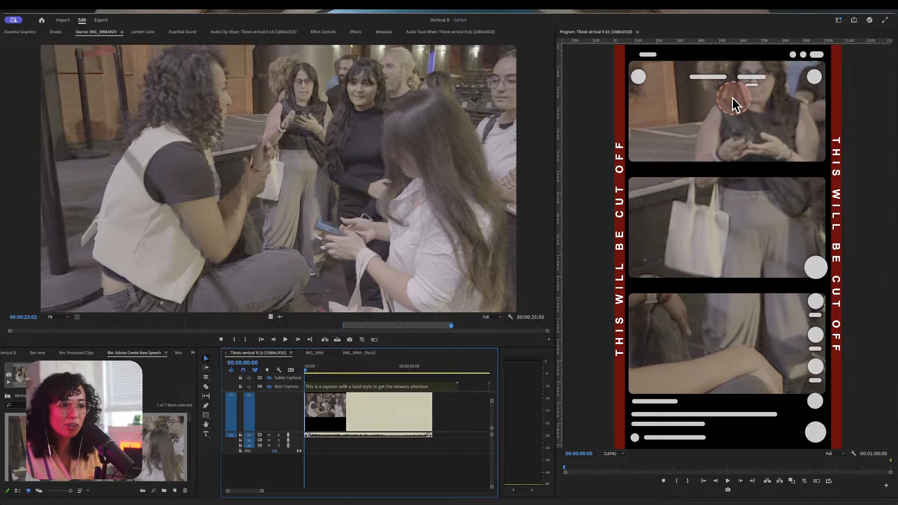
Hide the TikTok safe-zone overlay on Video 6.
{"action": "scroll", "coordinate": [335, 409], "scroll_direction": "up", "scroll_amount": 4}
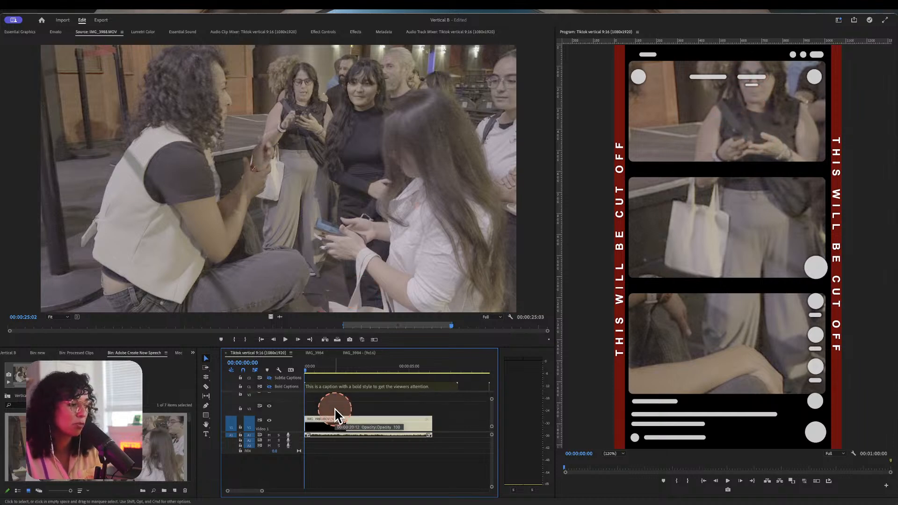
{"action": "key", "text": "grave"}
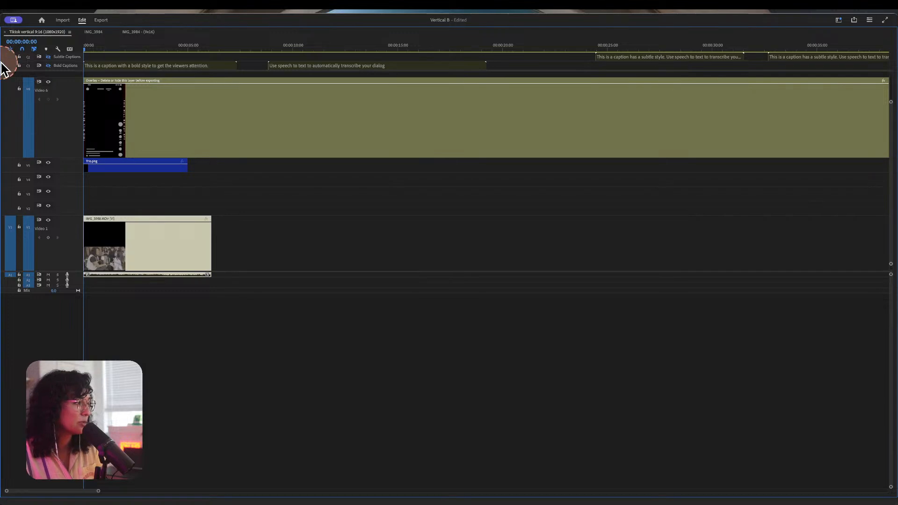
{"action": "left_click", "coordinate": [49, 82]}
{"action": "key", "text": "grave"}
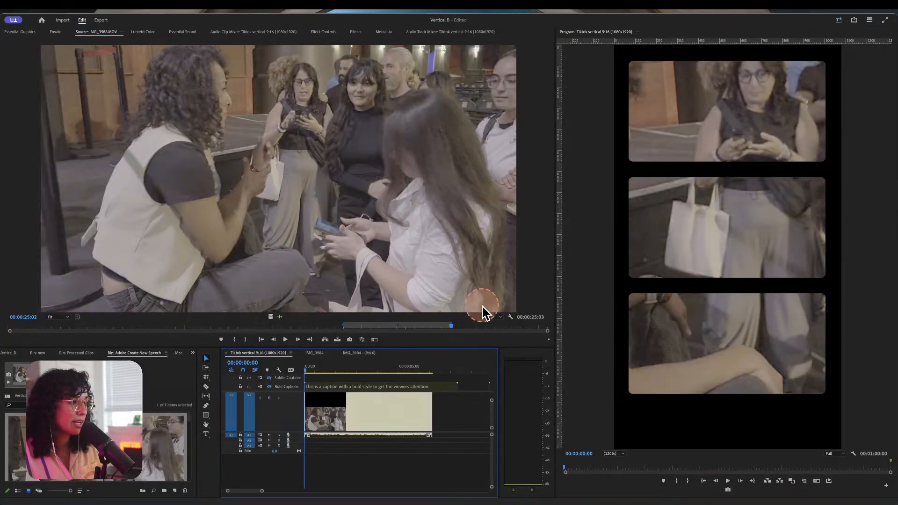
Scale the IMG_3988.MOV clip to 30 and position it at 530, 315 to fit the uppermost Trio frame.
{"action": "left_click", "coordinate": [355, 422]}
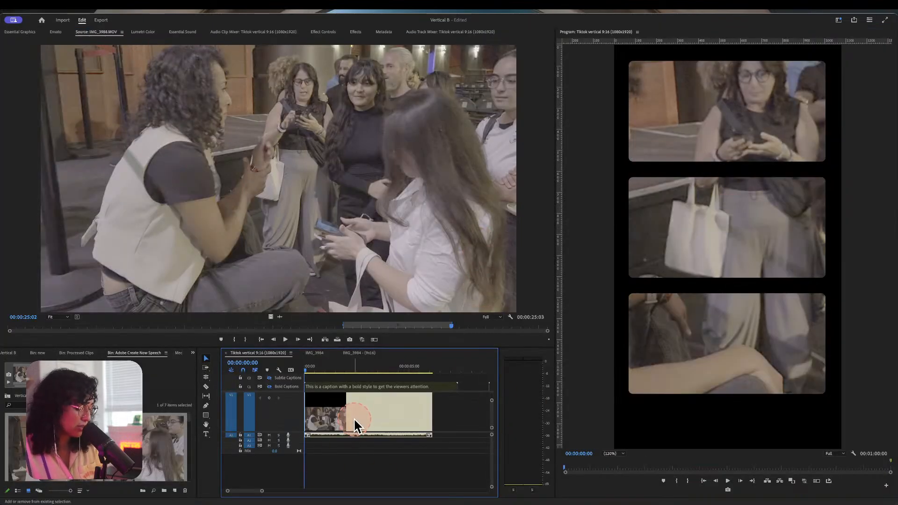
{"action": "key", "text": "shift+5"}
{"action": "left_click", "coordinate": [155, 76]}
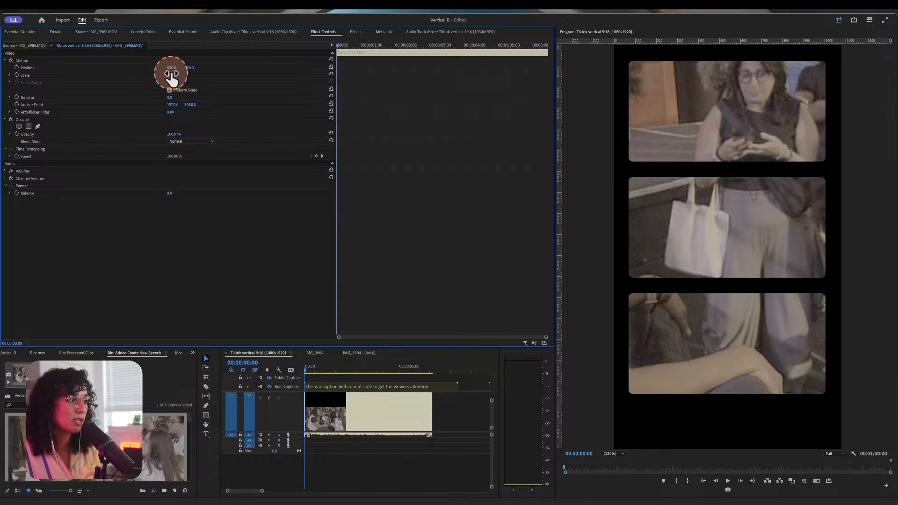
{"action": "mouse_move", "coordinate": [174, 74]}
{"action": "left_mouse_down"}
{"action": "mouse_move", "coordinate": [186, 68]}
{"action": "mouse_move", "coordinate": [172, 75]}
{"action": "mouse_move", "coordinate": [171, 66]}
{"action": "mouse_move", "coordinate": [172, 75]}
{"action": "left_mouse_up"}
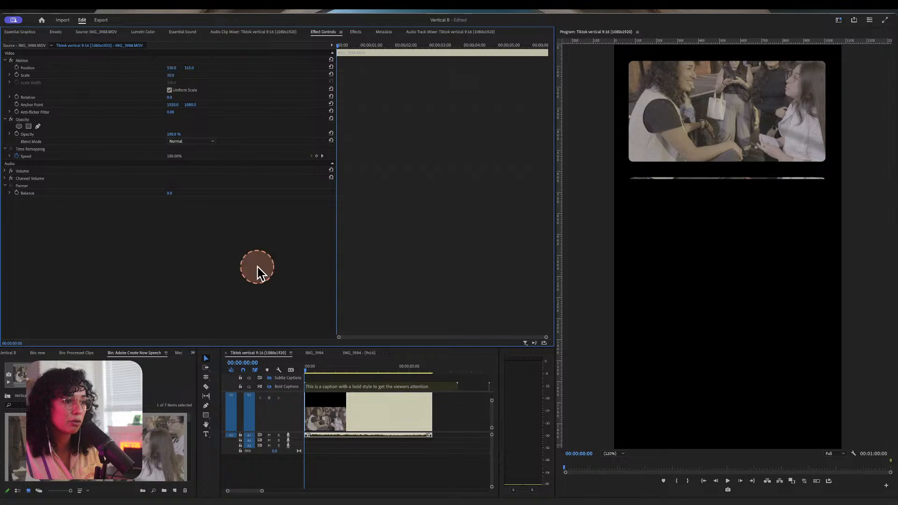
Load the multi-camera source IMG_3984.MOVVertical B in the Source monitor and open the IMG_3984 sequence in the timeline.
{"action": "scroll", "coordinate": [368, 430], "scroll_direction": "up", "scroll_amount": 5}
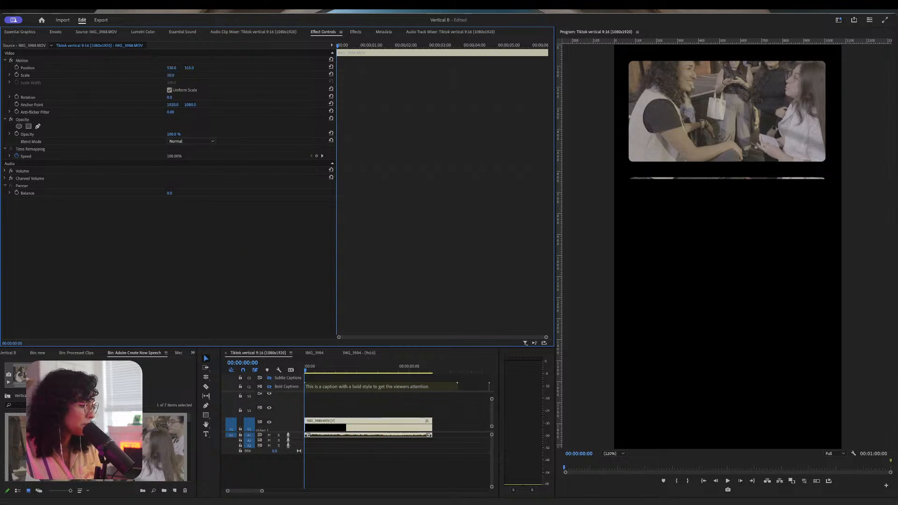
{"action": "scroll", "coordinate": [99, 447], "scroll_direction": "down", "scroll_amount": 5}
{"action": "double_click", "coordinate": [98, 446]}
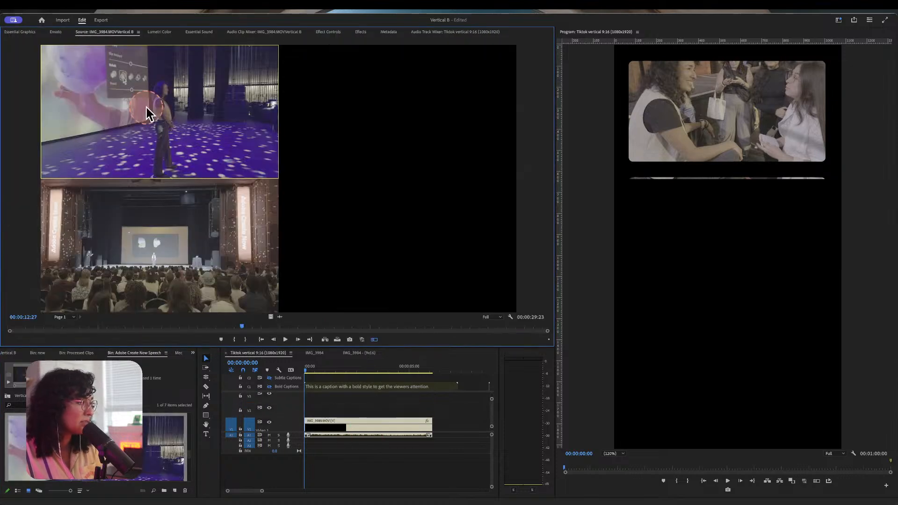
{"action": "left_click", "coordinate": [143, 454]}
{"action": "scroll", "coordinate": [143, 453], "scroll_direction": "down", "scroll_amount": 3}
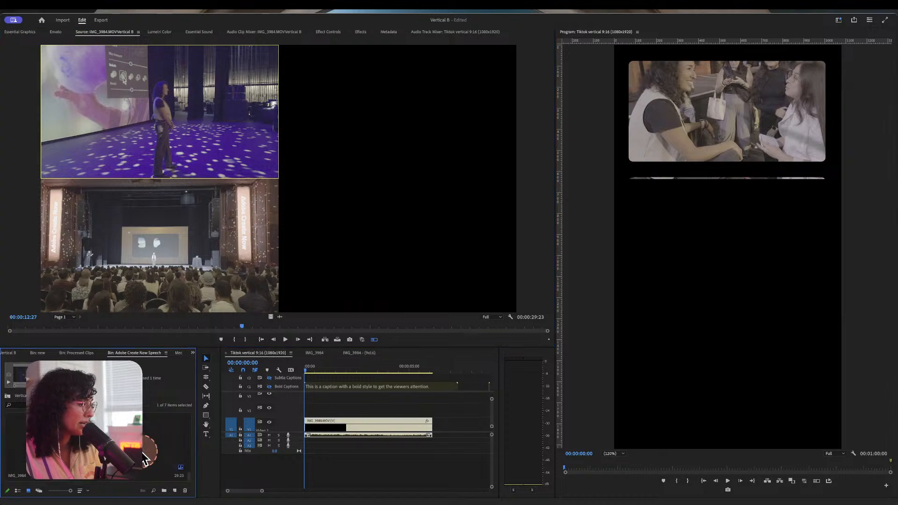
{"action": "double_click", "coordinate": [143, 449]}
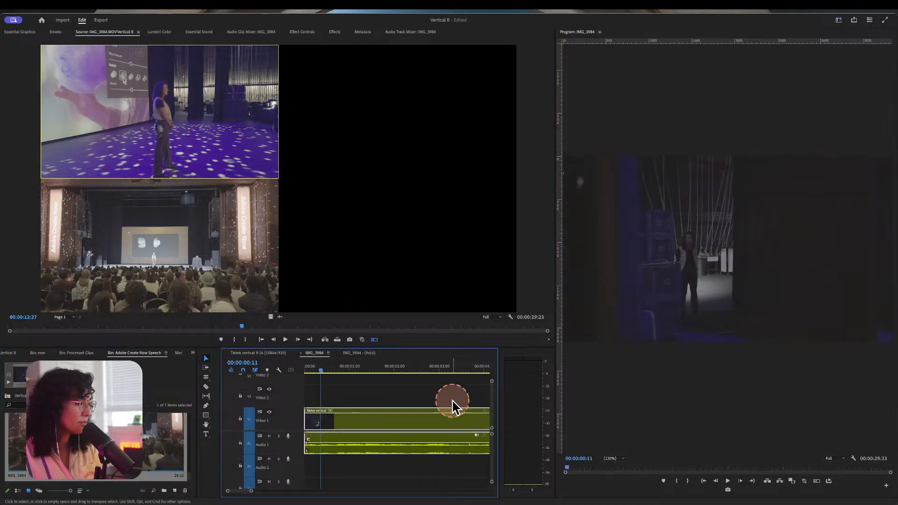
Mark a section of the multi-camera source about 5 seconds long ending at 00:00:10:14.
{"action": "mouse_move", "coordinate": [242, 327]}
{"action": "left_mouse_down"}
{"action": "mouse_move", "coordinate": [105, 329]}
{"action": "mouse_move", "coordinate": [198, 323]}
{"action": "left_mouse_up"}
{"action": "key", "text": "i"}
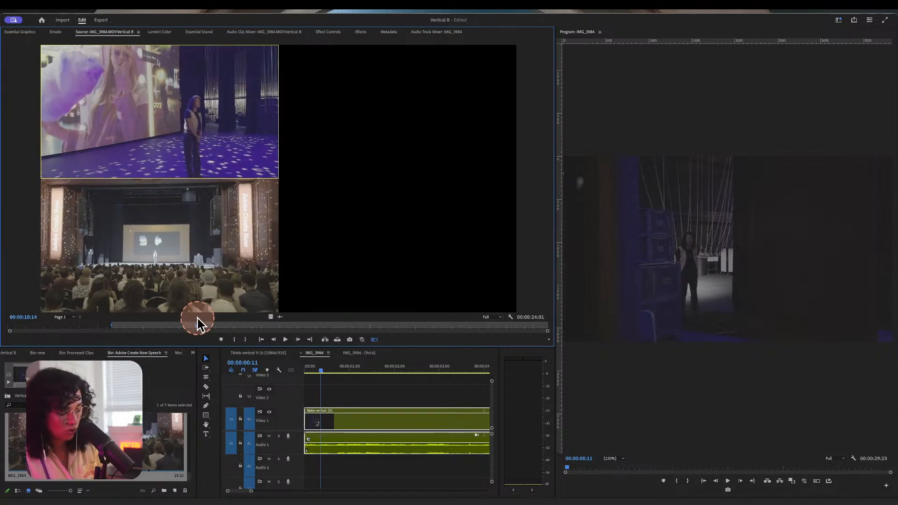
{"action": "key", "text": "o"}
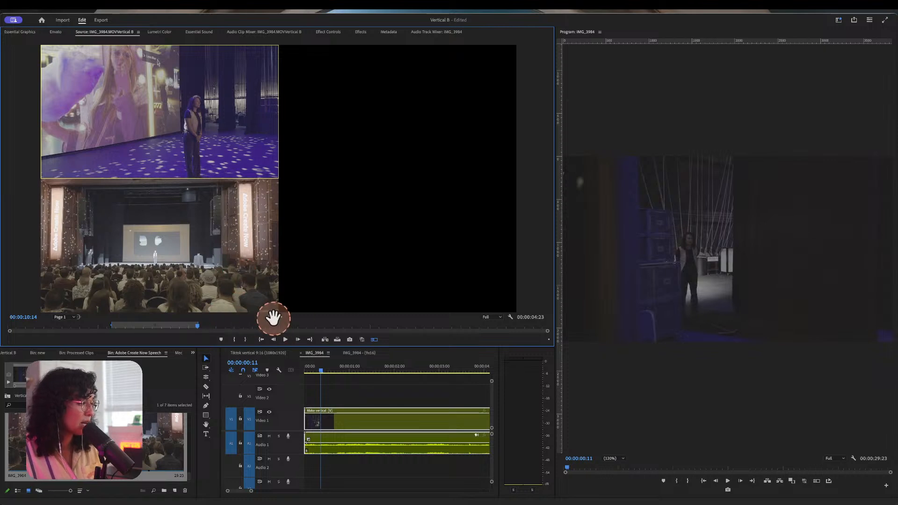
Place only the video of the marked multi-camera section on Video 2 at the start of the Tiktok vertical 9:16 sequence.
{"action": "left_click_drag", "start_coordinate": [271, 317], "coordinate": [313, 372]}
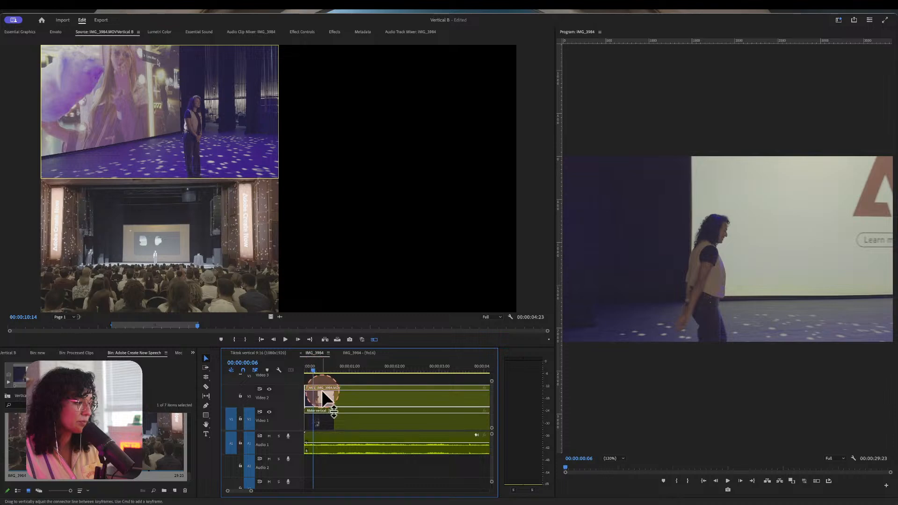
{"action": "left_click", "coordinate": [262, 352]}
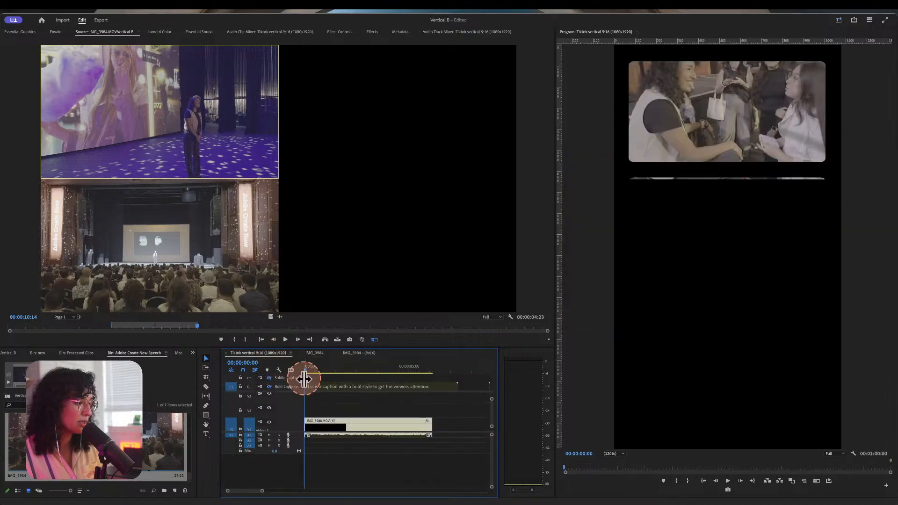
{"action": "left_click_drag", "start_coordinate": [271, 316], "coordinate": [323, 412]}
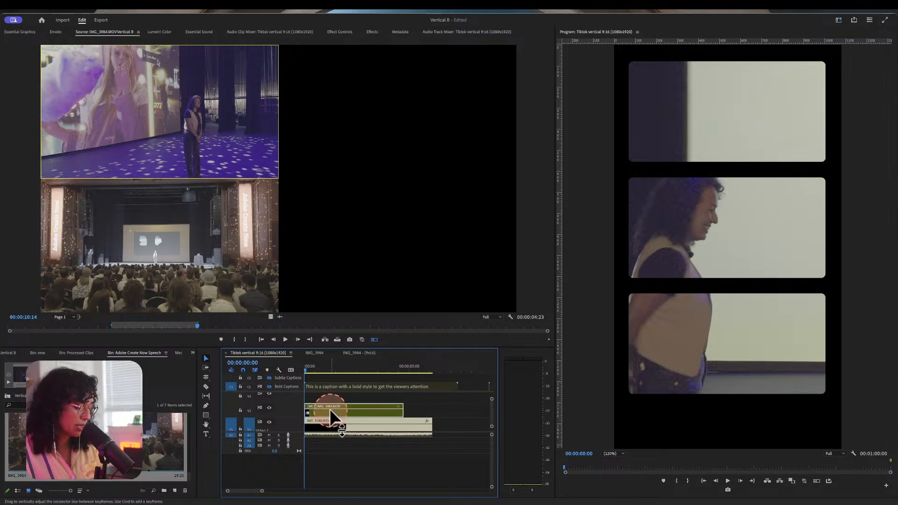
Scale the IMG_3984.MOV clip on Video 2 to 31 and position it at 540, 857 over the middle Trio frame.
{"action": "left_click", "coordinate": [330, 409]}
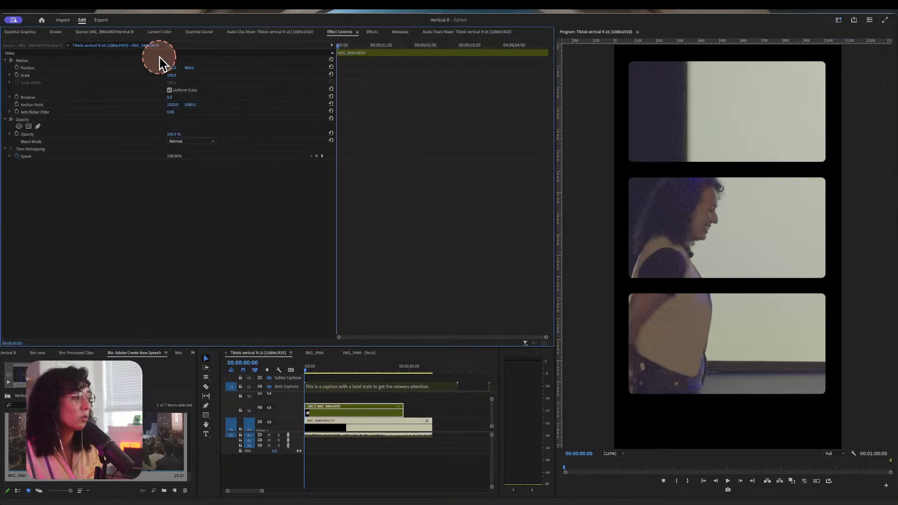
{"action": "left_click_drag", "start_coordinate": [175, 74], "coordinate": [194, 69]}
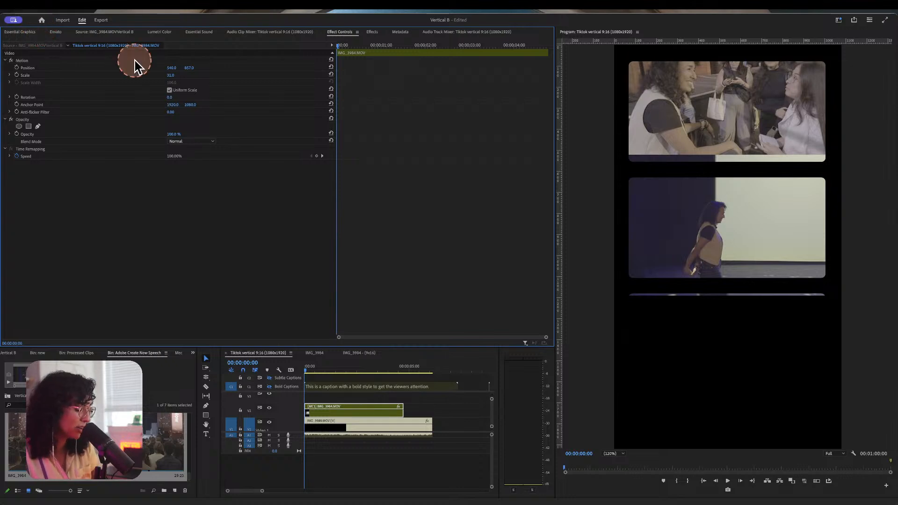
Search the effects for "crop" and apply the Crop effect to the IMG_3984.MOV clip on Video 2.
{"action": "key", "text": "shift+7"}
{"action": "left_click", "coordinate": [43, 42]}
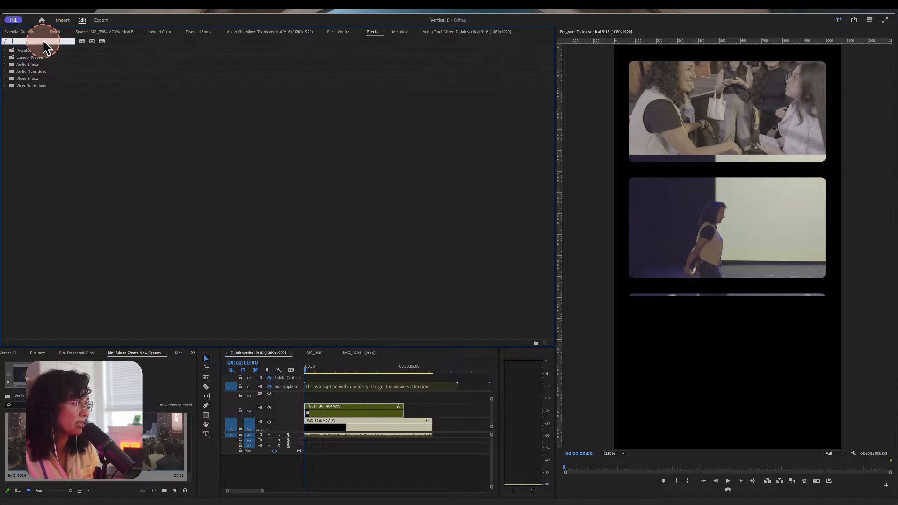
{"action": "type", "text": "crop"}
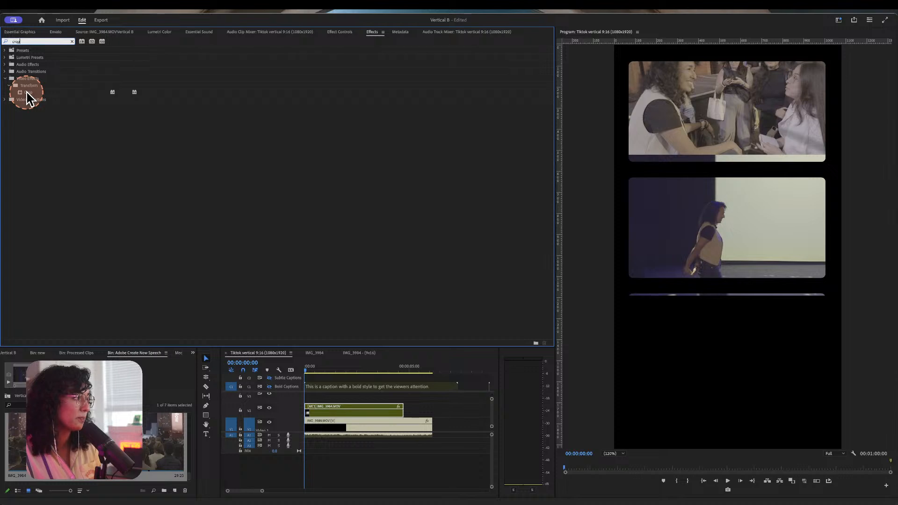
{"action": "left_click", "coordinate": [27, 93]}
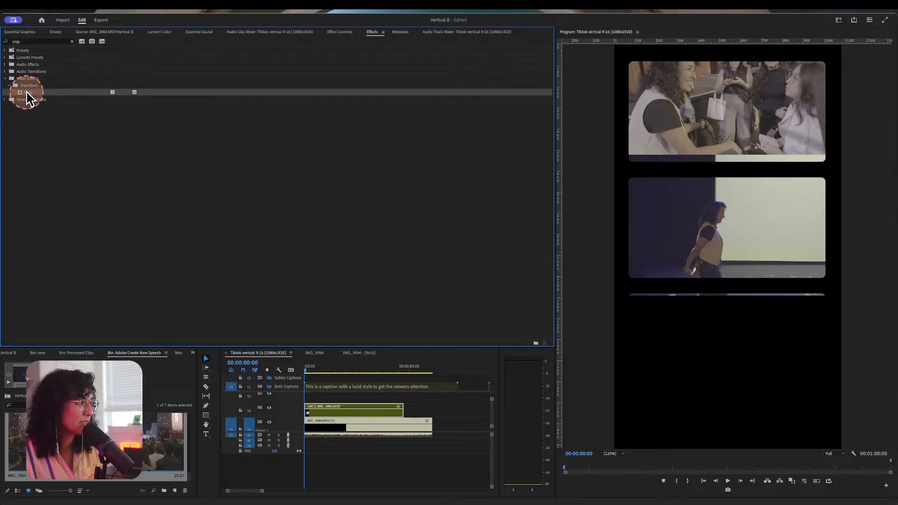
{"action": "left_click_drag", "start_coordinate": [27, 94], "coordinate": [312, 415]}
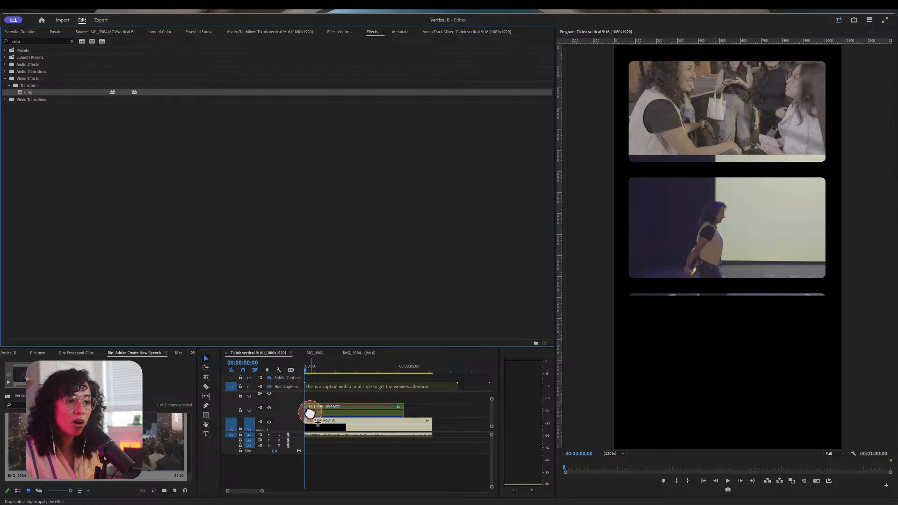
{"action": "left_click_drag", "start_coordinate": [311, 414], "coordinate": [312, 414]}
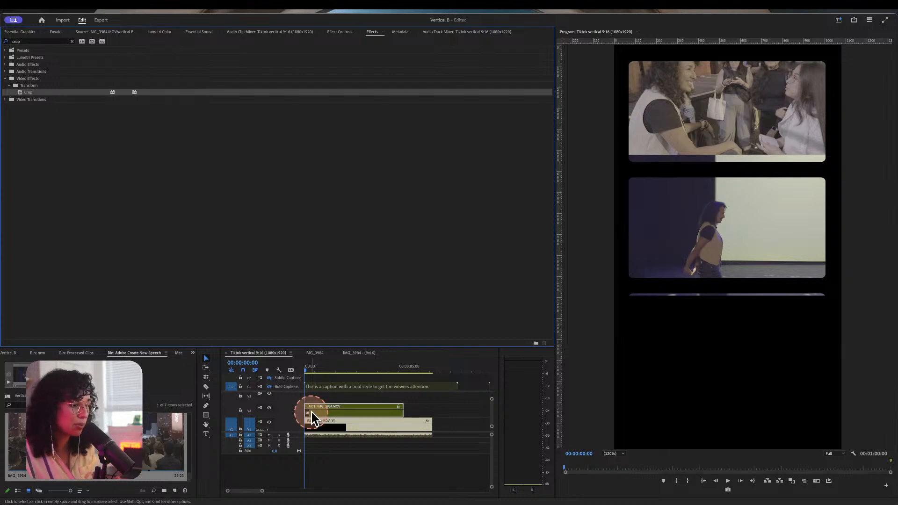
Crop the IMG_3984.MOV clip on Video 2 by 11.4% at its top and 6.0% at its bottom to clear the neighbouring frames.
{"action": "key", "text": "shift+5"}
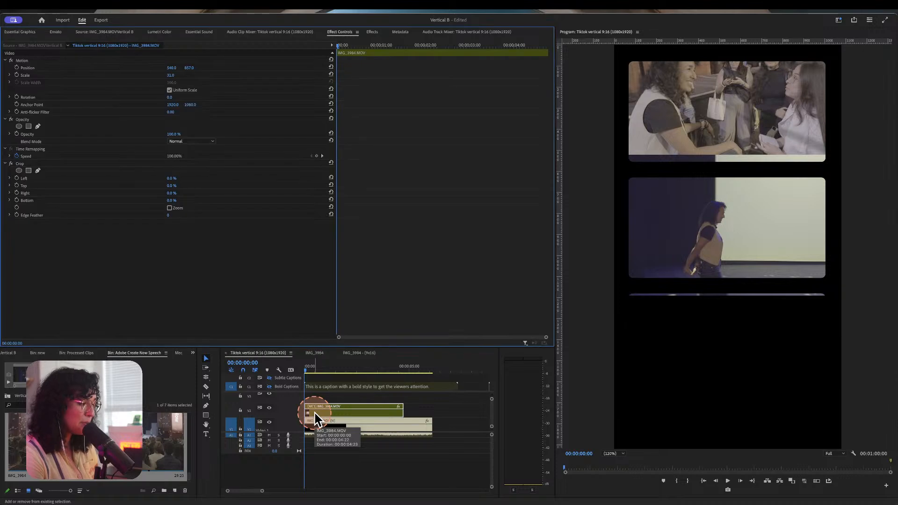
{"action": "left_click", "coordinate": [60, 163]}
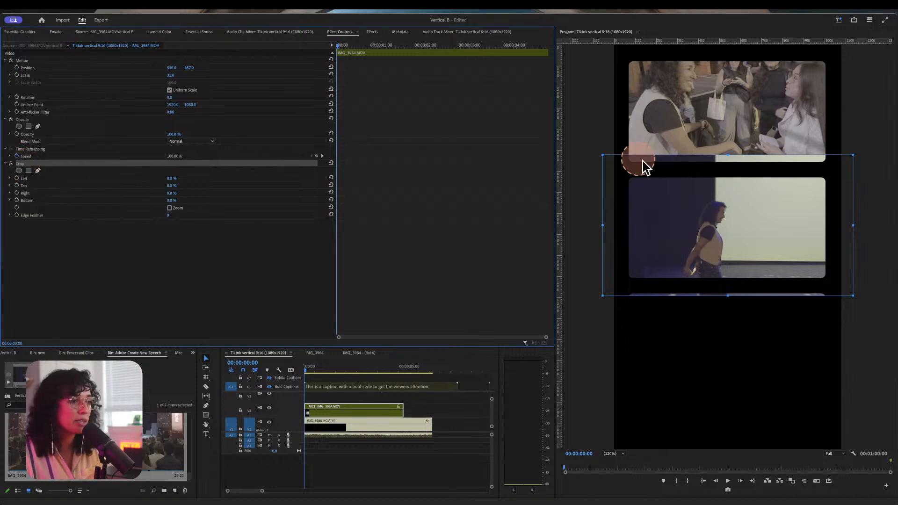
{"action": "left_click", "coordinate": [730, 154]}
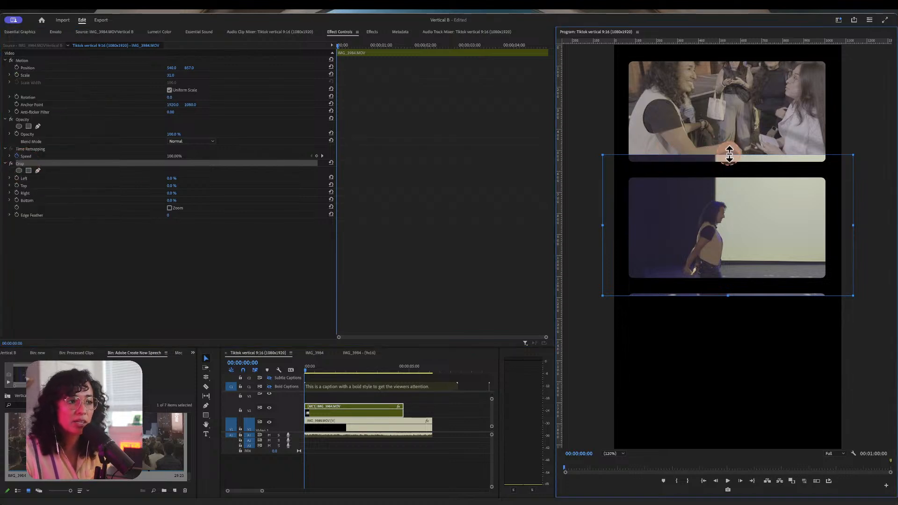
{"action": "left_click_drag", "start_coordinate": [730, 159], "coordinate": [729, 169]}
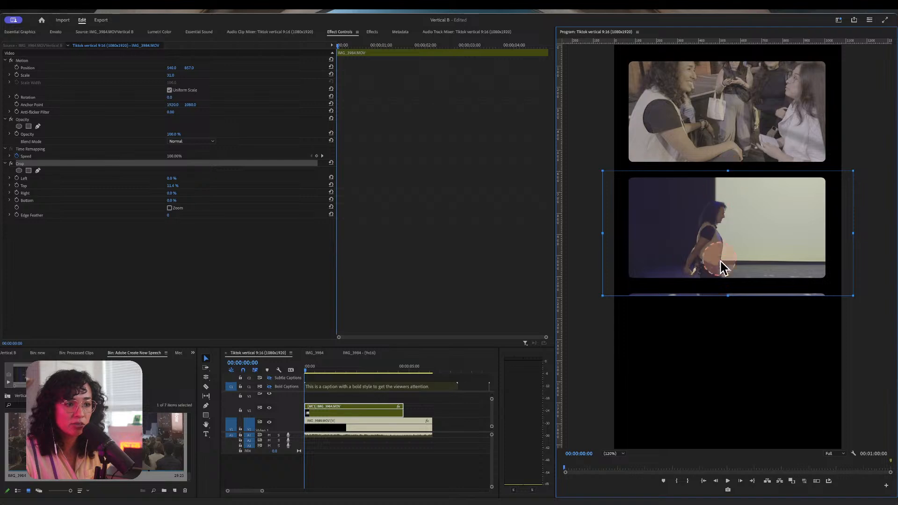
{"action": "left_click_drag", "start_coordinate": [728, 295], "coordinate": [727, 287]}
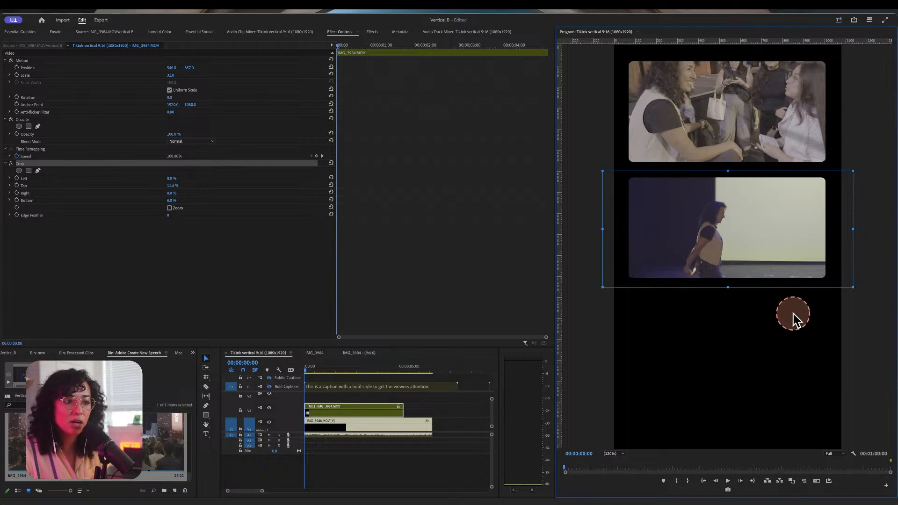
Play the sequence from the start to review the cropped clip in the middle frame.
{"action": "left_click", "coordinate": [308, 369]}
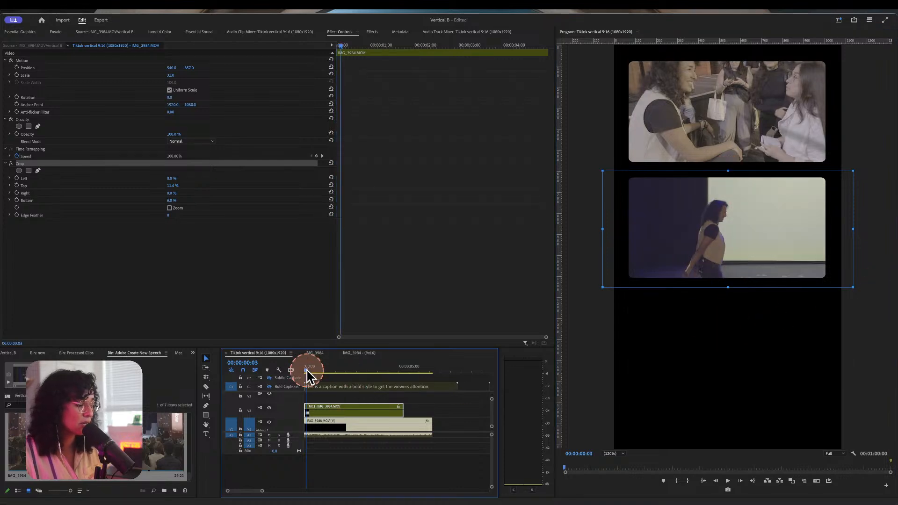
{"action": "left_click_drag", "start_coordinate": [308, 370], "coordinate": [296, 369]}
{"action": "key", "text": "space"}
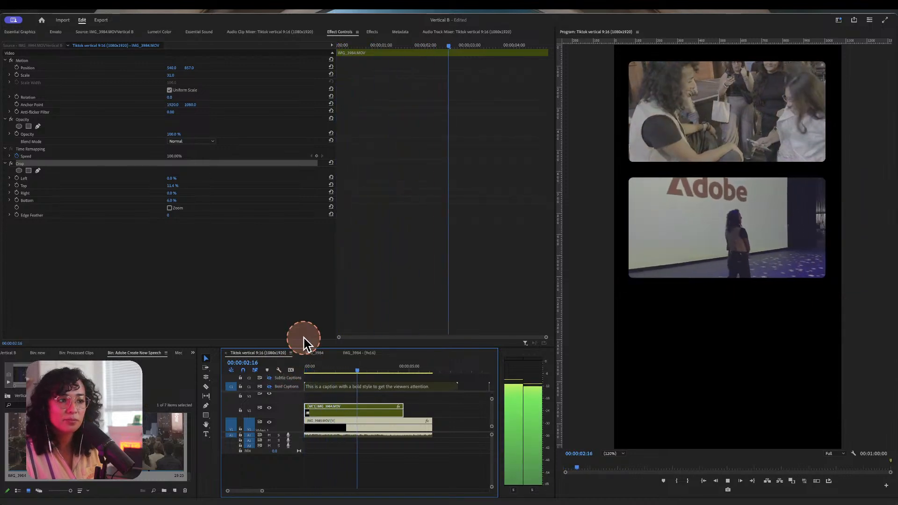
{"action": "key", "text": "space"}
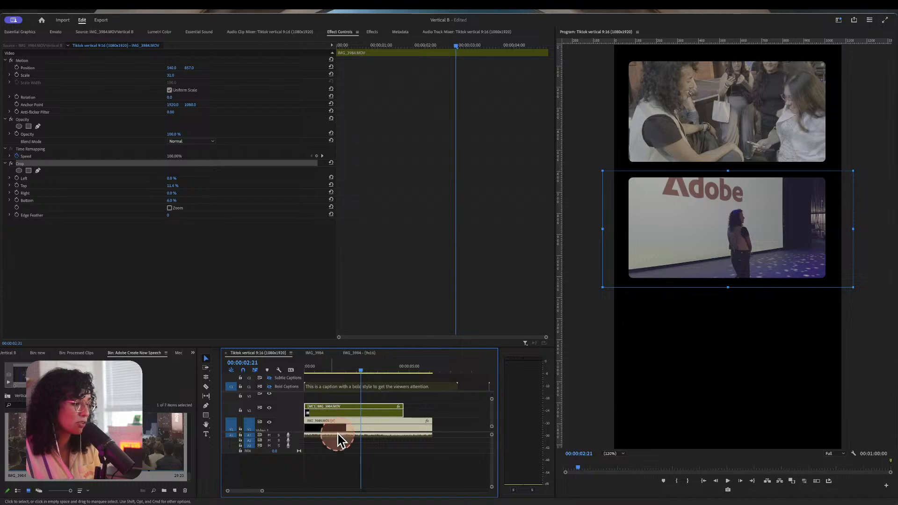
Duplicate the scaled and cropped IMG_3984.MOV clip from Video 2 onto Video 3 at the same start time.
{"action": "key", "text": "grave"}
{"action": "key", "text": "grave"}
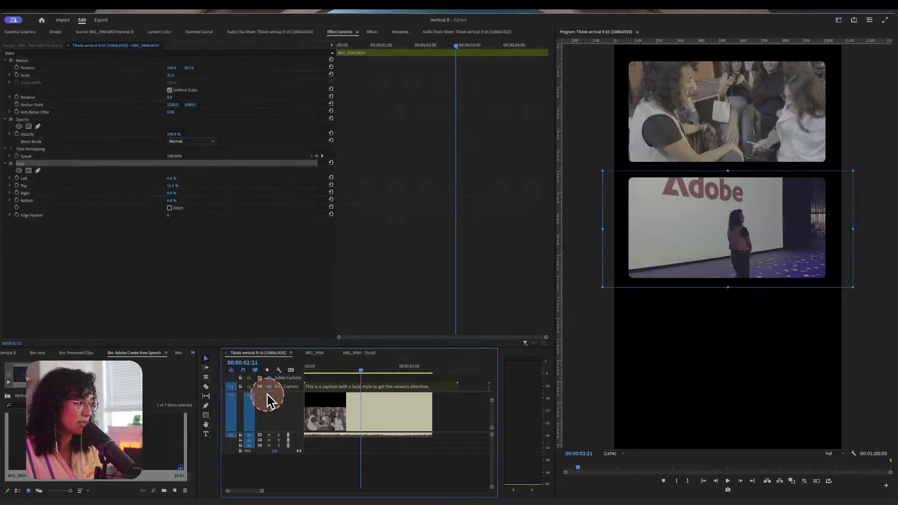
{"action": "scroll", "coordinate": [346, 413], "scroll_direction": "up", "scroll_amount": 2}
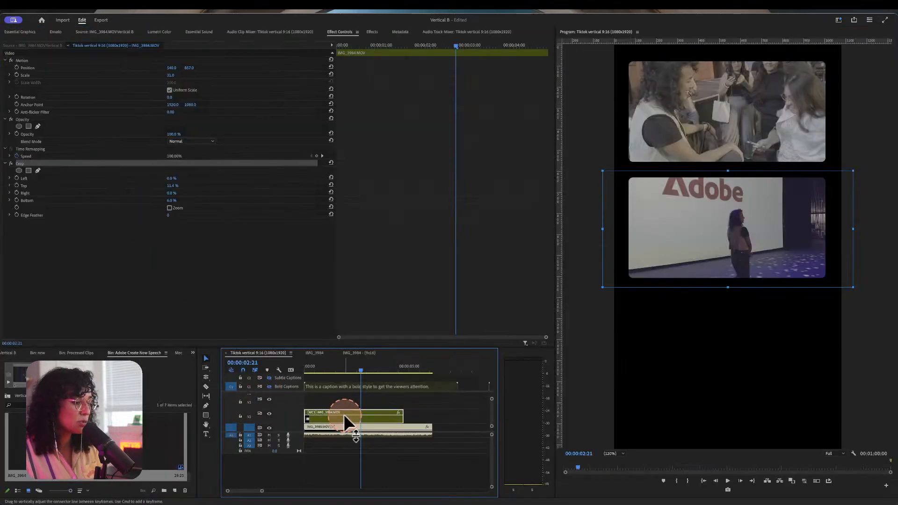
{"action": "key", "text": "grave"}
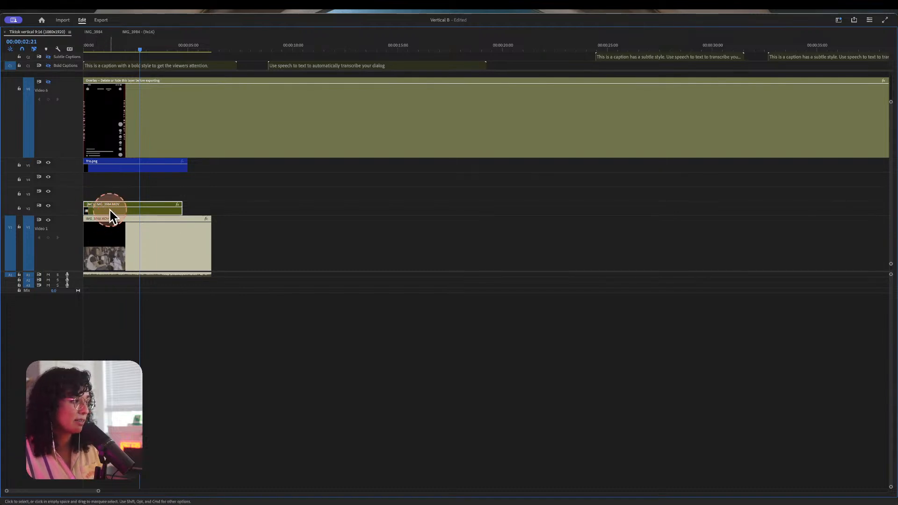
{"action": "left_click_drag", "start_coordinate": [110, 210], "coordinate": [108, 193]}
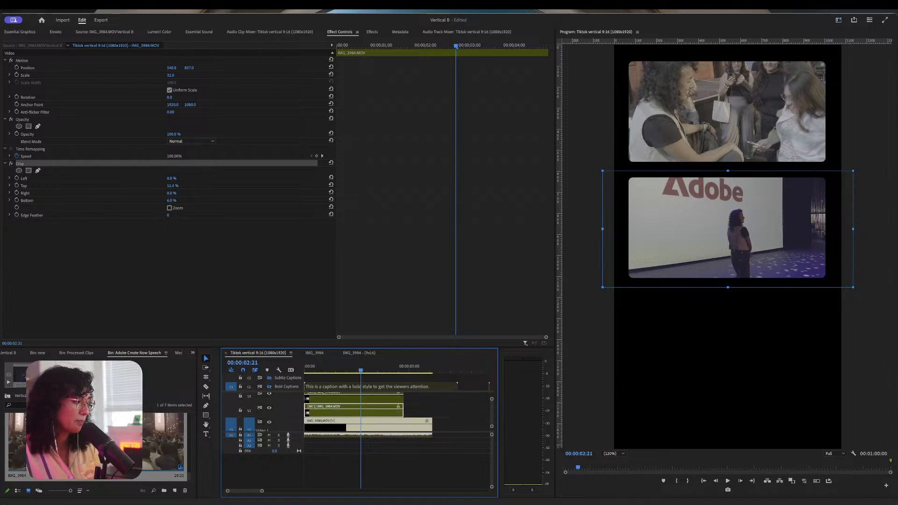
Look through the IMG_3984 sequence and the Adobe Create Now Speech bin for footage to fill the third frame.
{"action": "left_click", "coordinate": [96, 442]}
{"action": "double_click", "coordinate": [96, 442]}
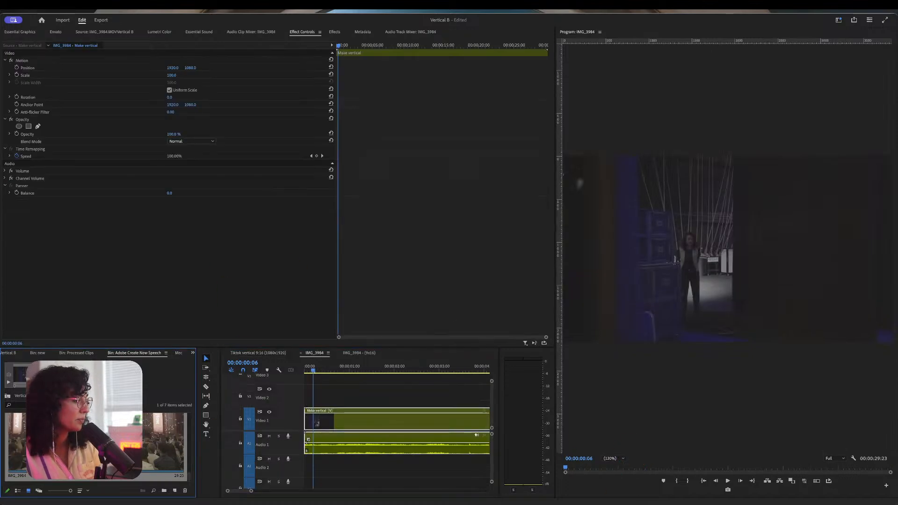
{"action": "left_click", "coordinate": [95, 442]}
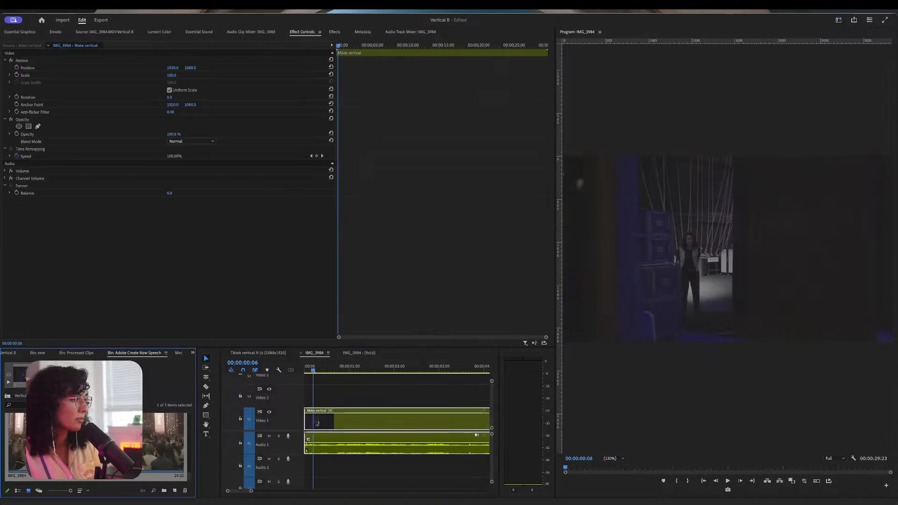
{"action": "left_click", "coordinate": [273, 355]}
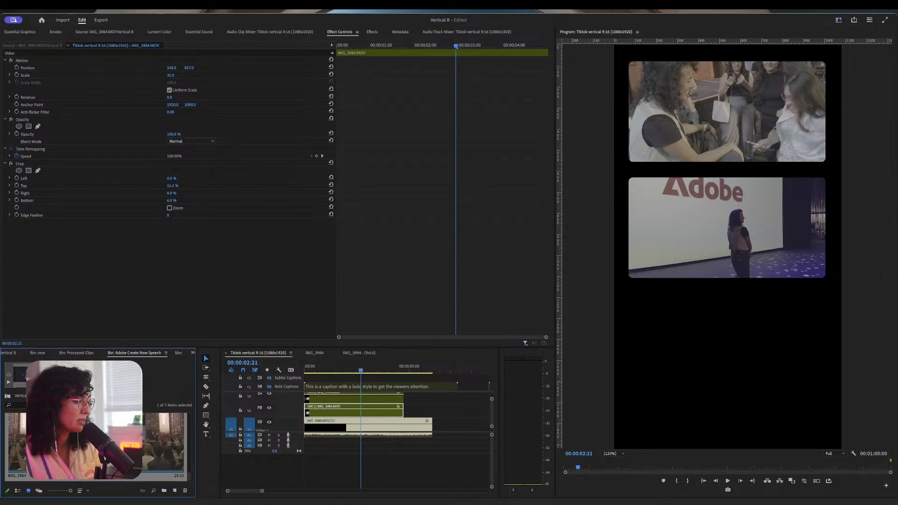
{"action": "left_click", "coordinate": [314, 354]}
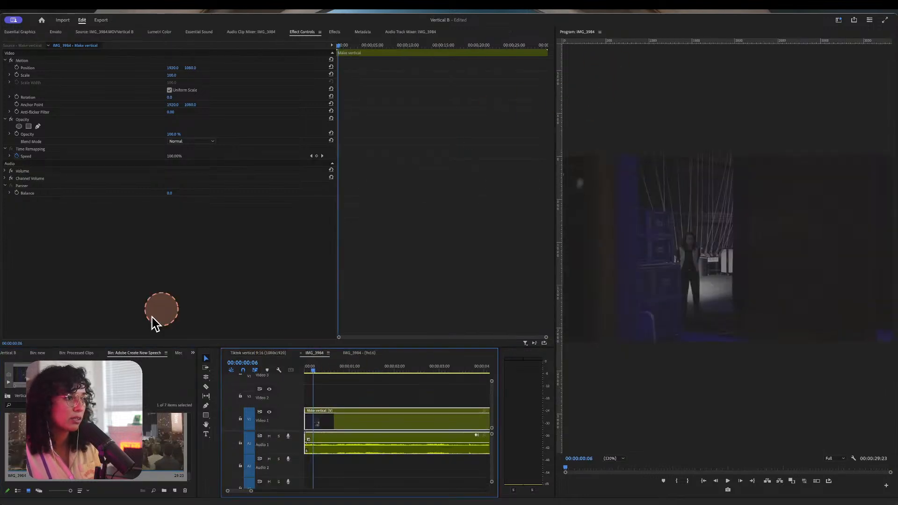
{"action": "key", "text": "grave"}
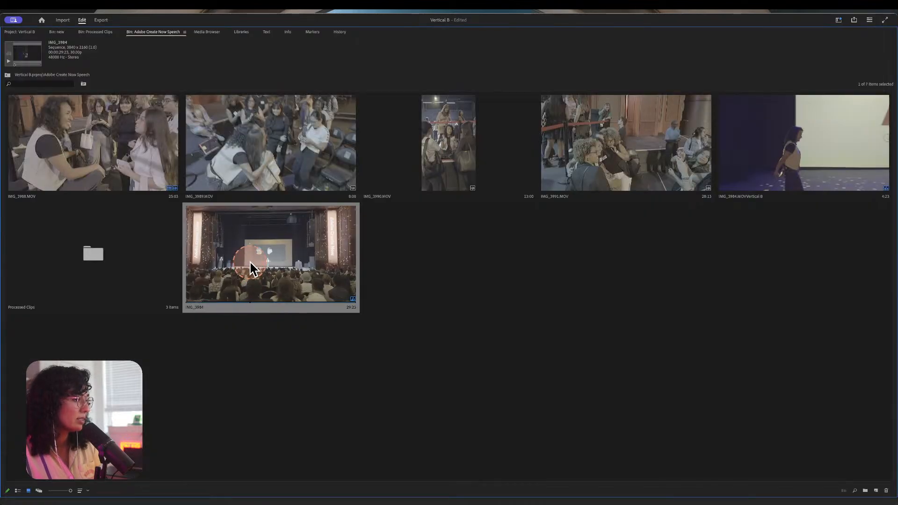
{"action": "key", "text": "grave"}
{"action": "key", "text": "grave"}
{"action": "key", "text": "grave"}
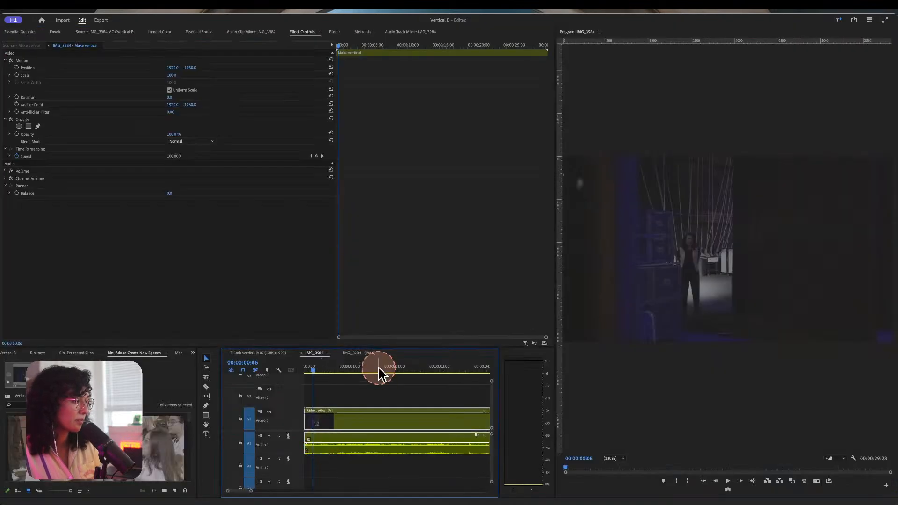
{"action": "left_click", "coordinate": [271, 355]}
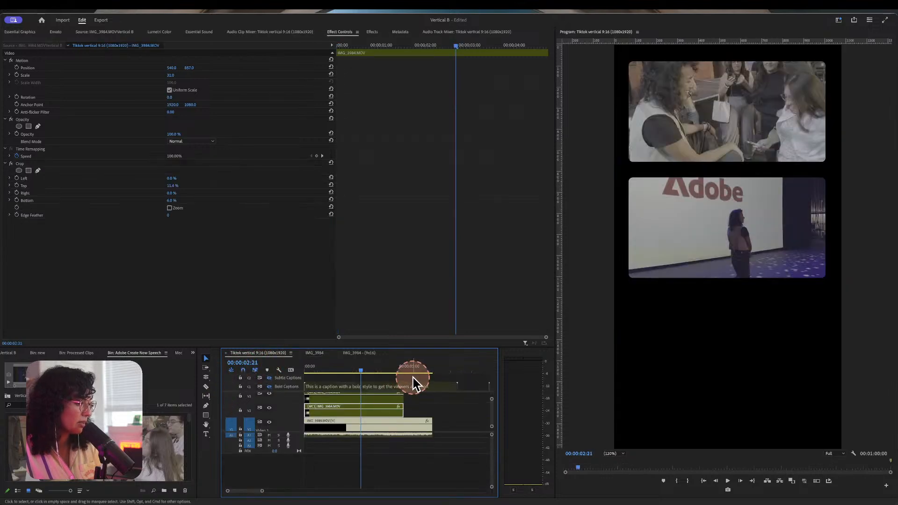
Replace the duplicated clip on Video 3 with IMG_3988.MOV from the Adobe Create Now Speech bin, keeping its scale and crop.
{"action": "left_click", "coordinate": [371, 427]}
{"action": "scroll", "coordinate": [373, 427], "scroll_direction": "down", "scroll_amount": 2}
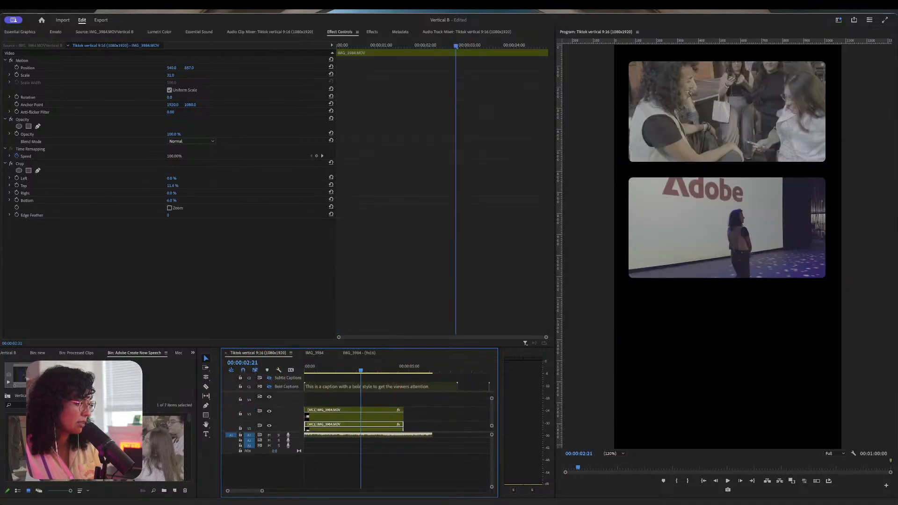
{"action": "left_click_drag", "start_coordinate": [156, 435], "coordinate": [202, 428]}
{"action": "scroll", "coordinate": [162, 444], "scroll_direction": "down", "scroll_amount": 10}
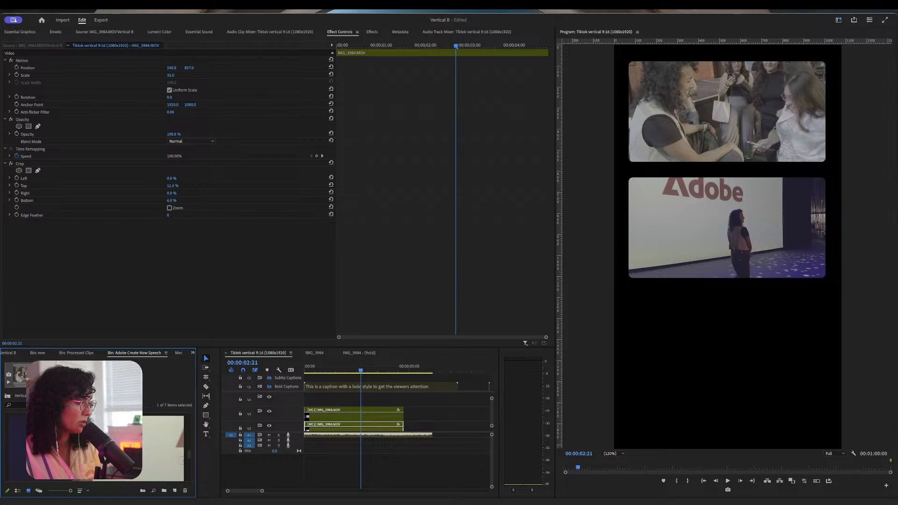
{"action": "scroll", "coordinate": [161, 444], "scroll_direction": "up", "scroll_amount": 10}
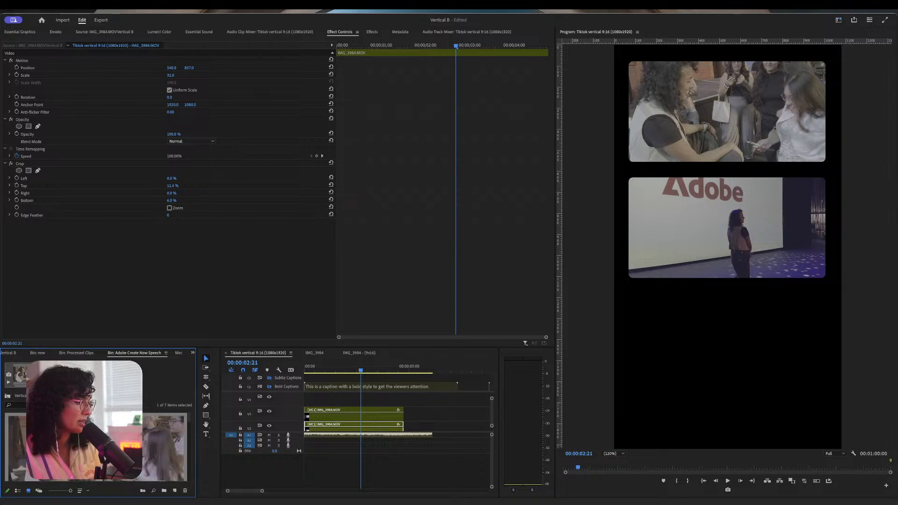
{"action": "scroll", "coordinate": [162, 445], "scroll_direction": "down", "scroll_amount": 5}
{"action": "key", "text": "grave"}
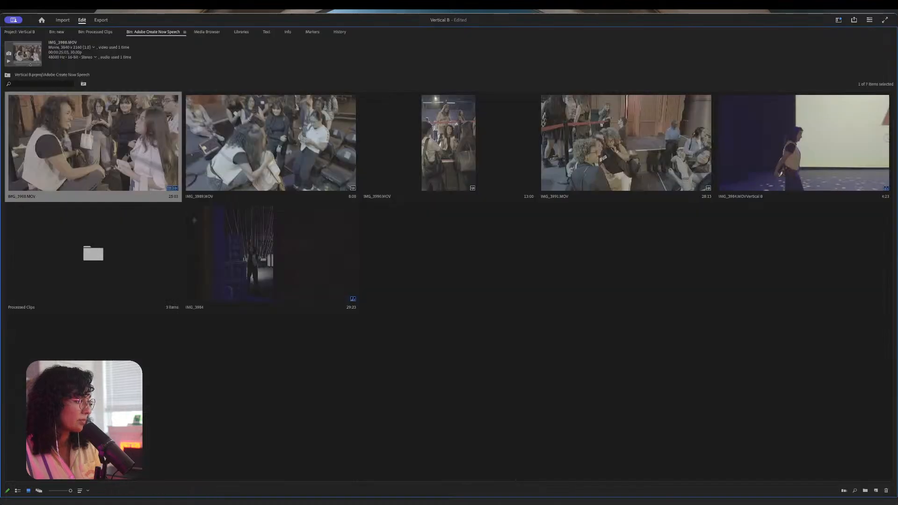
{"action": "left_click", "coordinate": [336, 169]}
{"action": "left_click", "coordinate": [129, 152]}
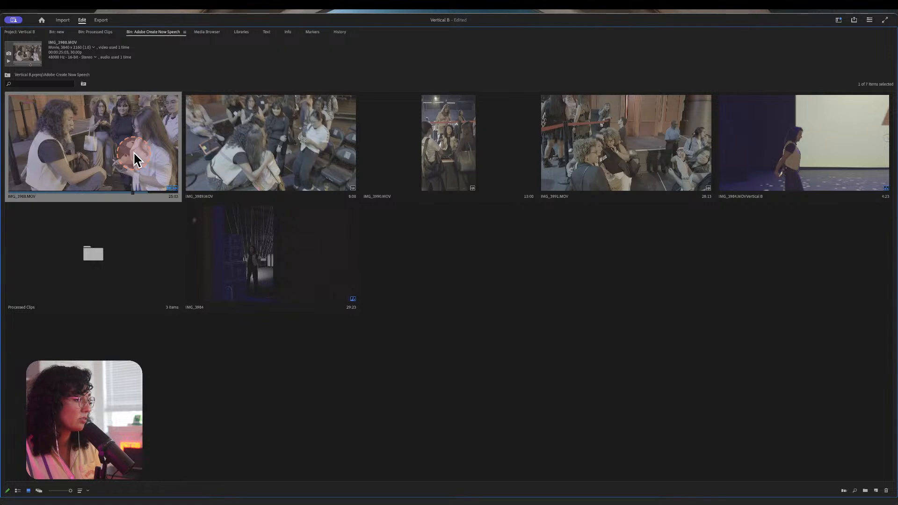
{"action": "key", "text": "grave"}
{"action": "left_click", "coordinate": [157, 240]}
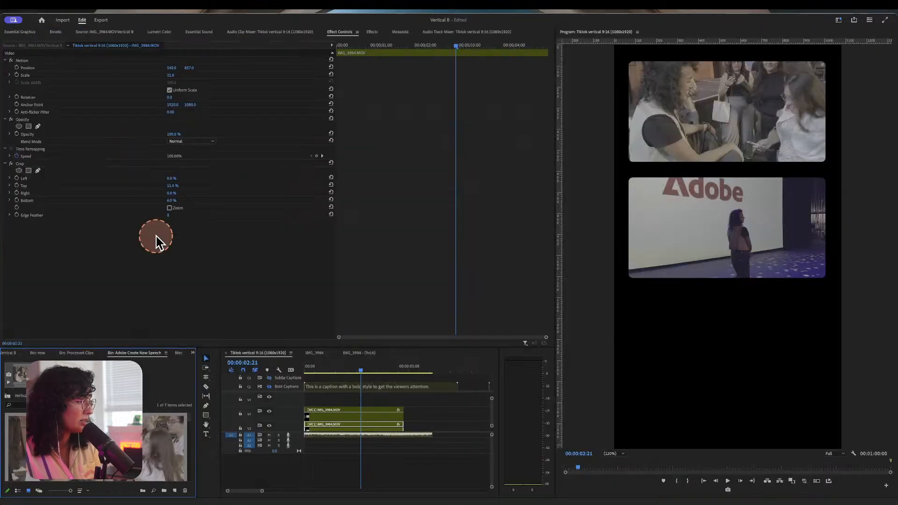
{"action": "left_click_drag", "start_coordinate": [163, 447], "coordinate": [315, 429]}
{"action": "left_click", "coordinate": [361, 373]}
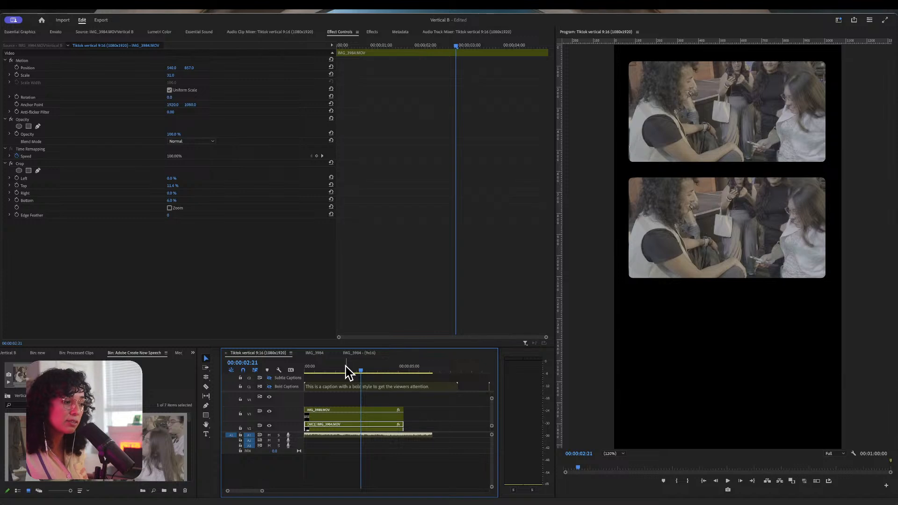
Position the IMG_3988.MOV clip on Video 3 at 540, 1424 over the bottom Trio frame.
{"action": "left_click_drag", "start_coordinate": [190, 66], "coordinate": [190, 67]}
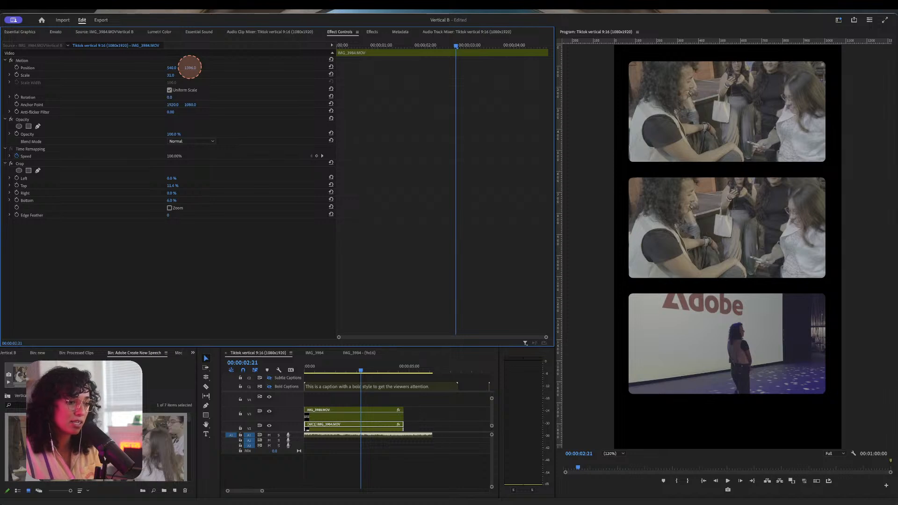
{"action": "key", "text": "super+z"}
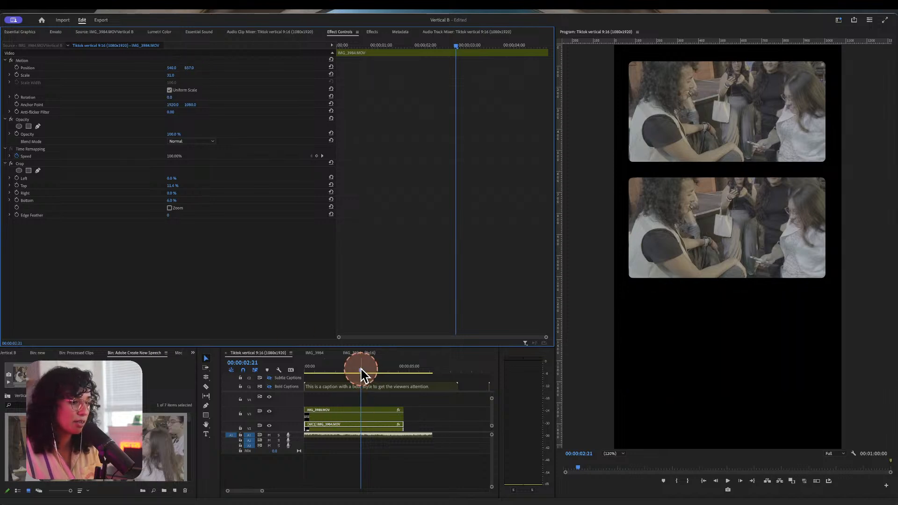
{"action": "left_click", "coordinate": [361, 415]}
{"action": "left_click_drag", "start_coordinate": [195, 75], "coordinate": [190, 67]}
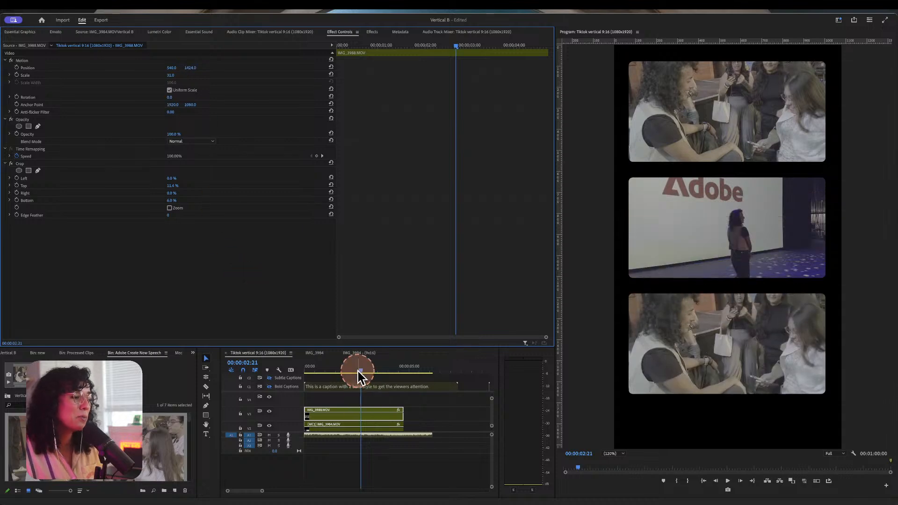
Play the sequence from the start in an enlarged program view to review all three stacked frames.
{"action": "left_click_drag", "start_coordinate": [361, 374], "coordinate": [291, 365]}
{"action": "key", "text": "space"}
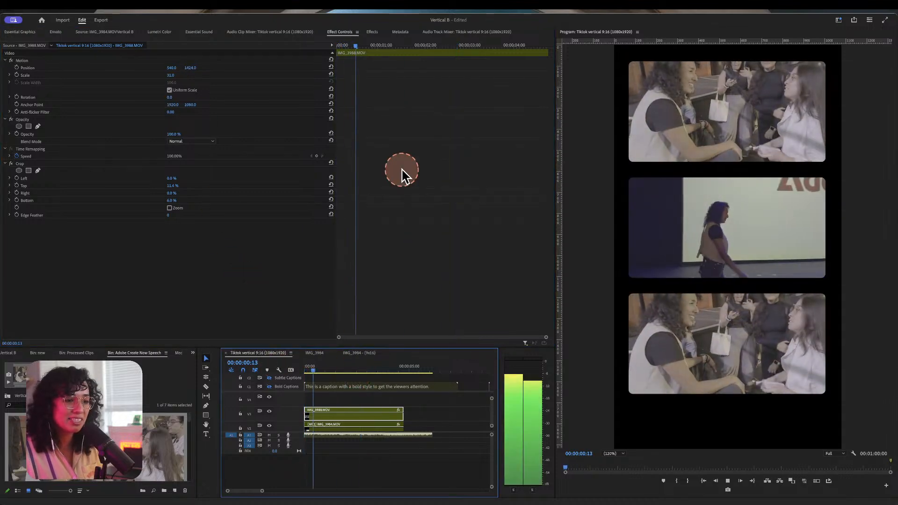
{"action": "key", "text": "grave"}
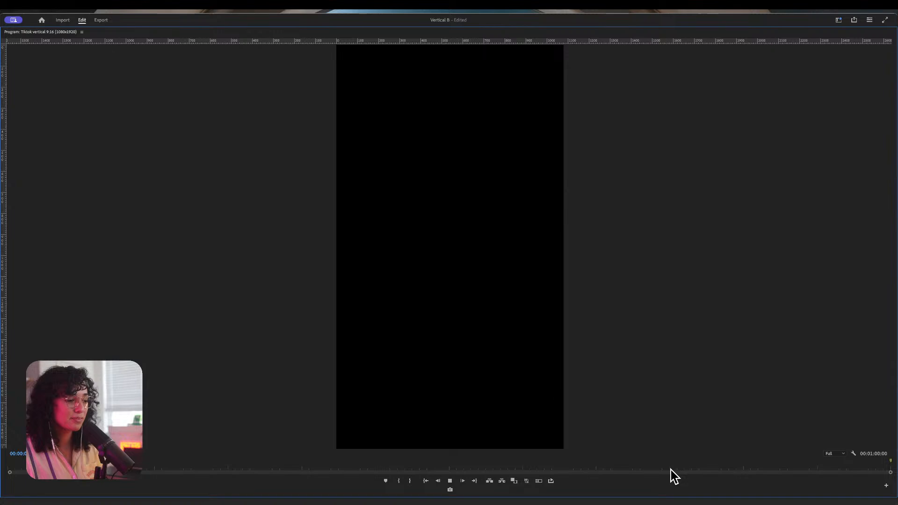
{"action": "key", "text": "space"}
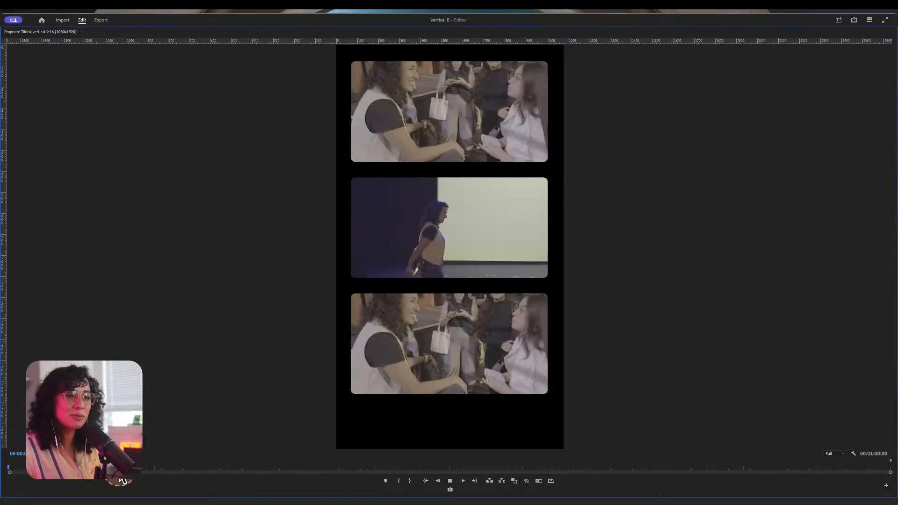
{"action": "left_click", "coordinate": [830, 433]}
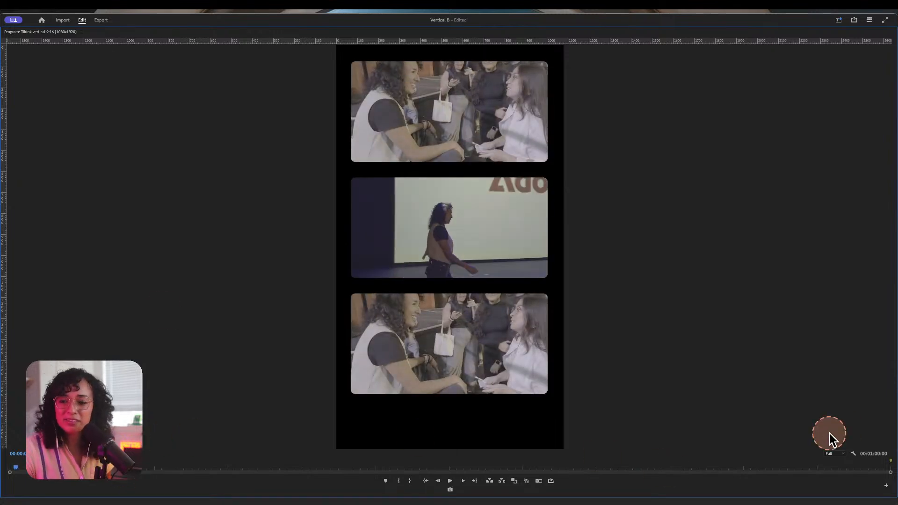